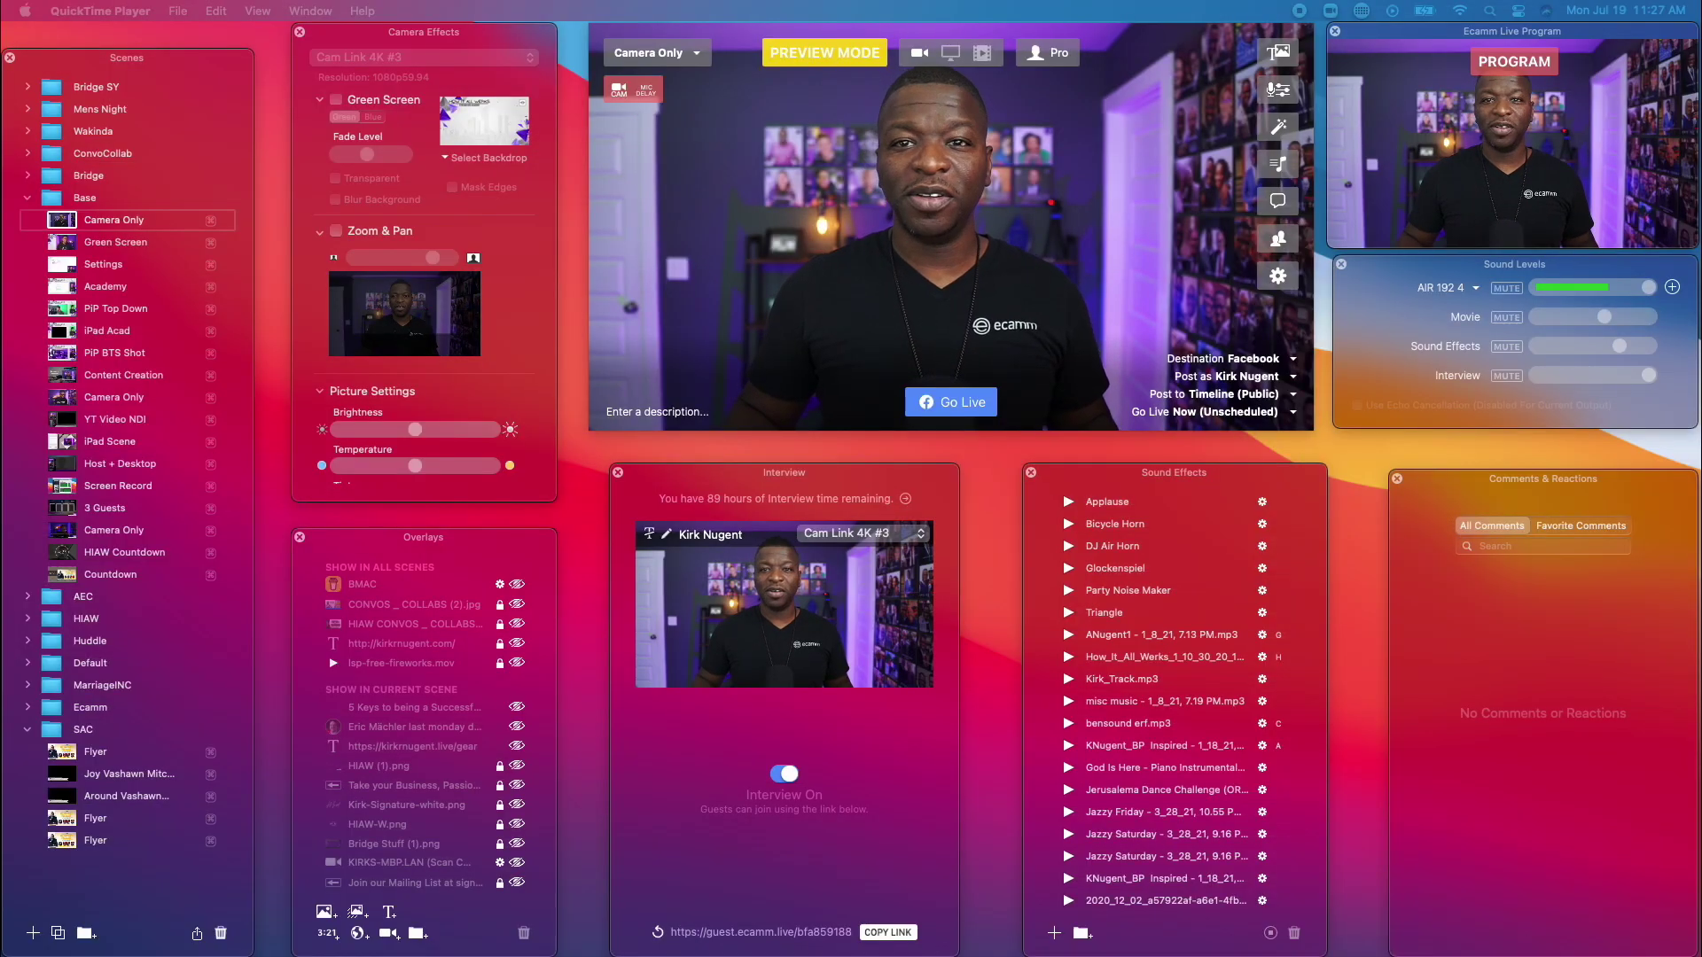
# Log out of the Facebook account from the Ecamm Live menu and confirm.
pyautogui.moveTo(791, 386)
pyautogui.click(805, 257)
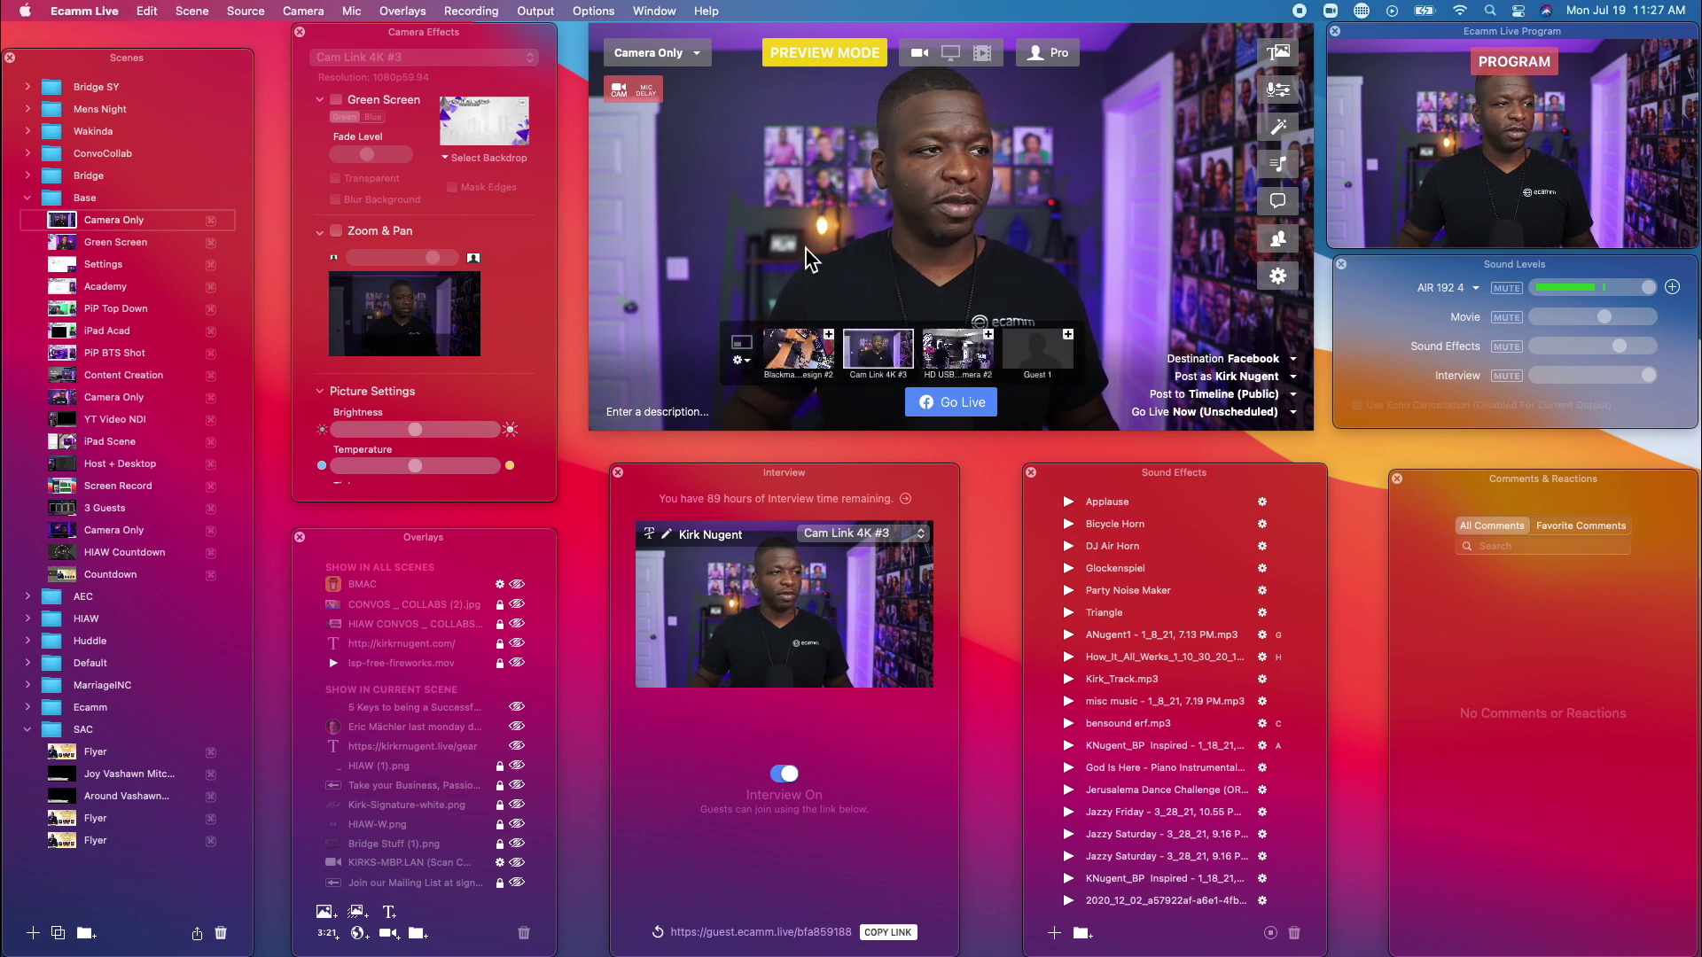
pyautogui.click(26, 11)
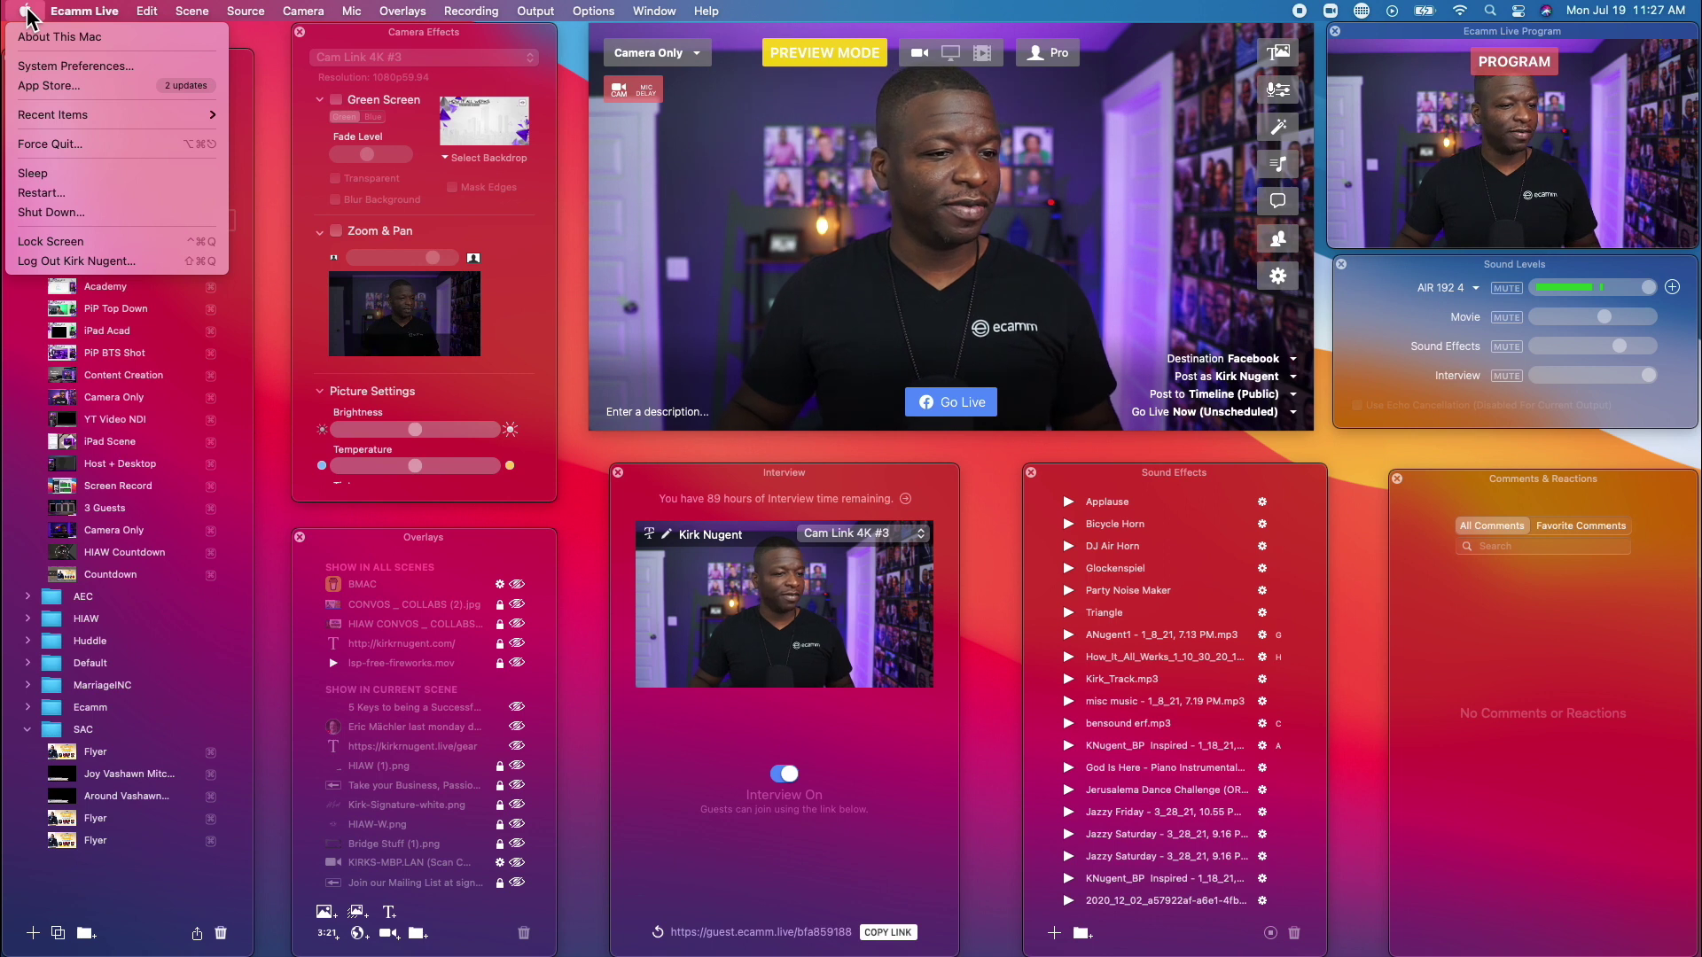
pyautogui.moveTo(69, 115)
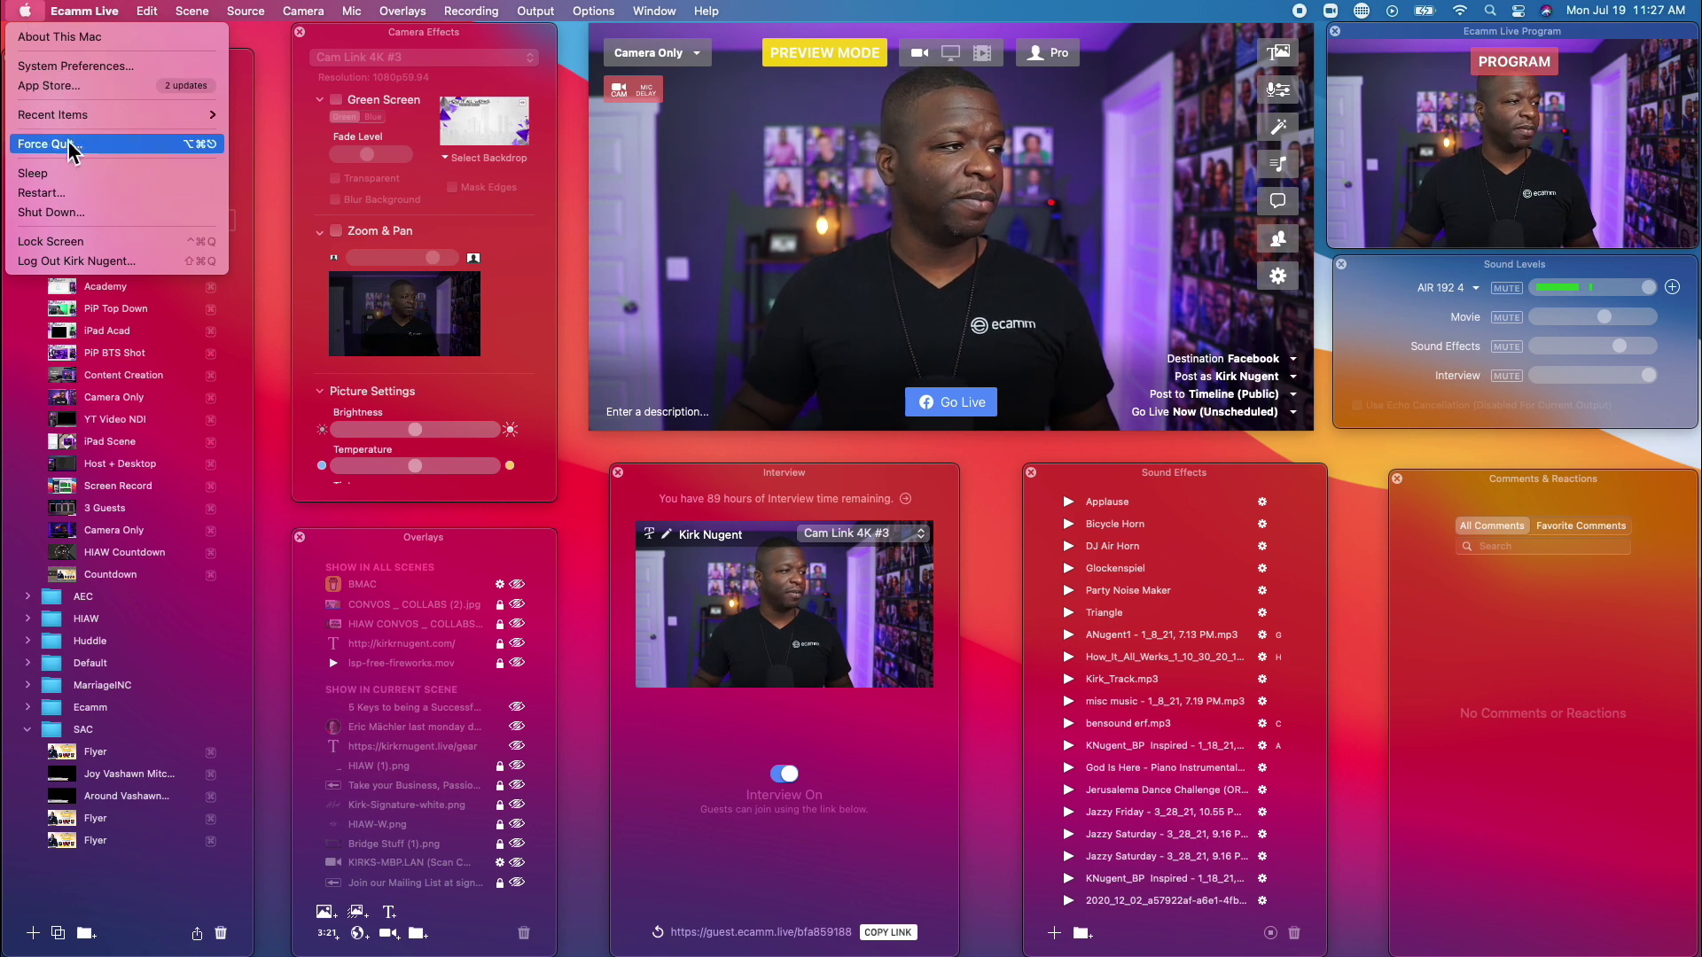
pyautogui.moveTo(104, 13)
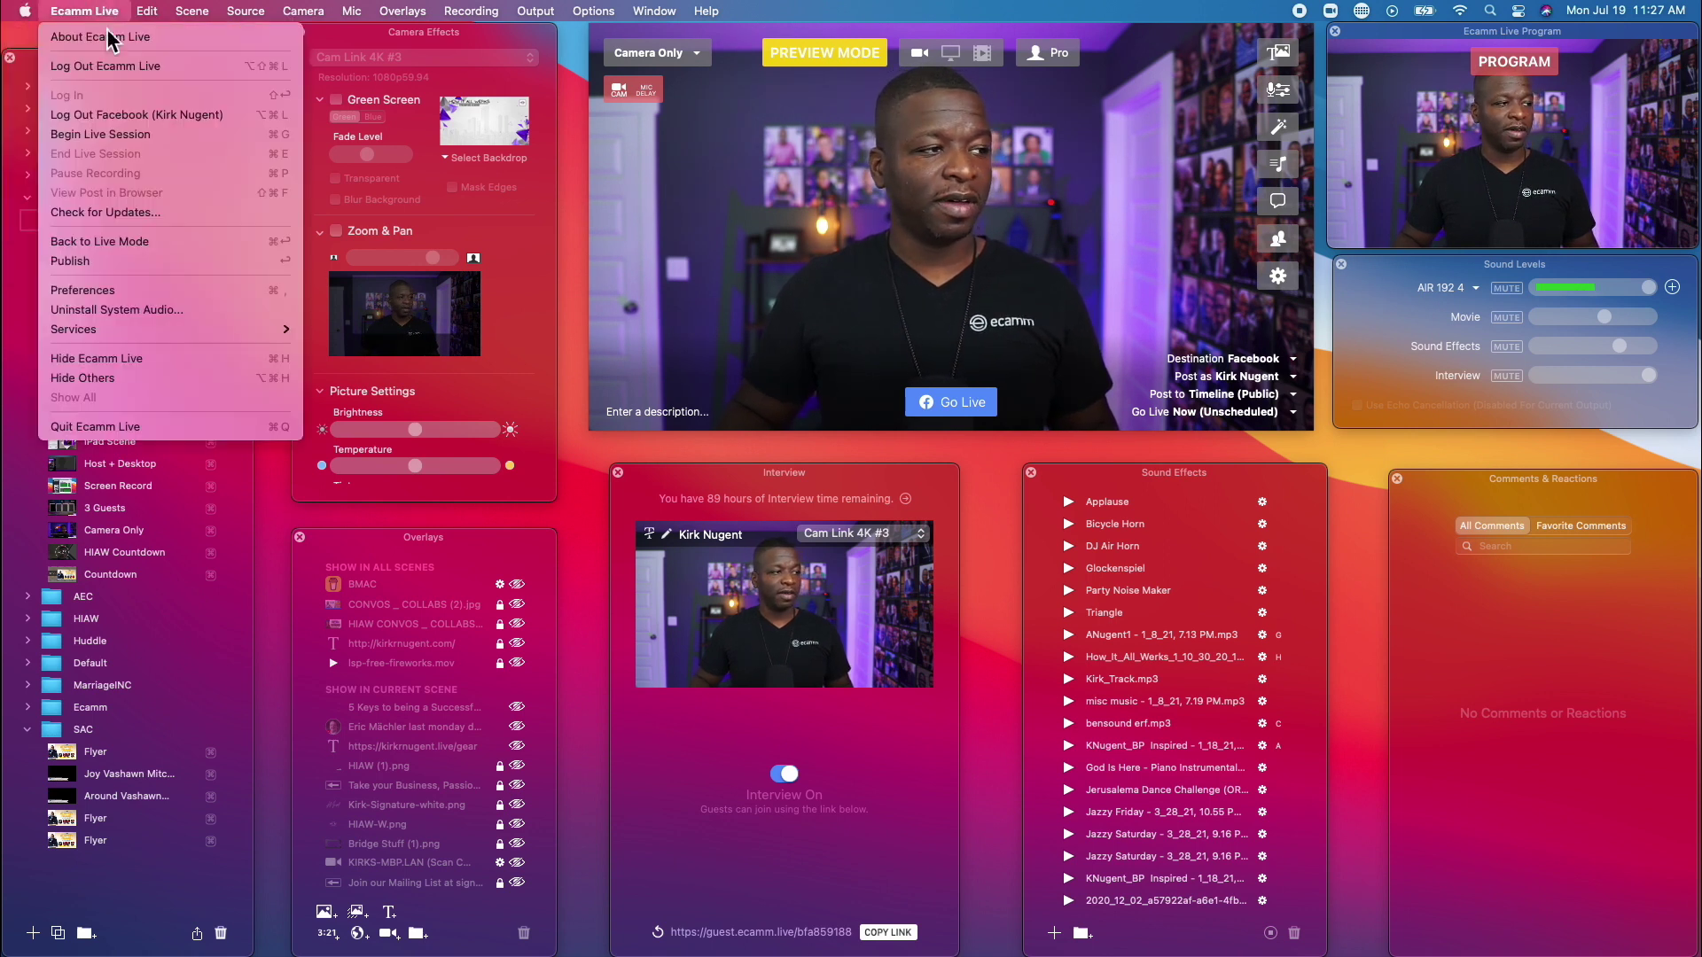
pyautogui.click(133, 116)
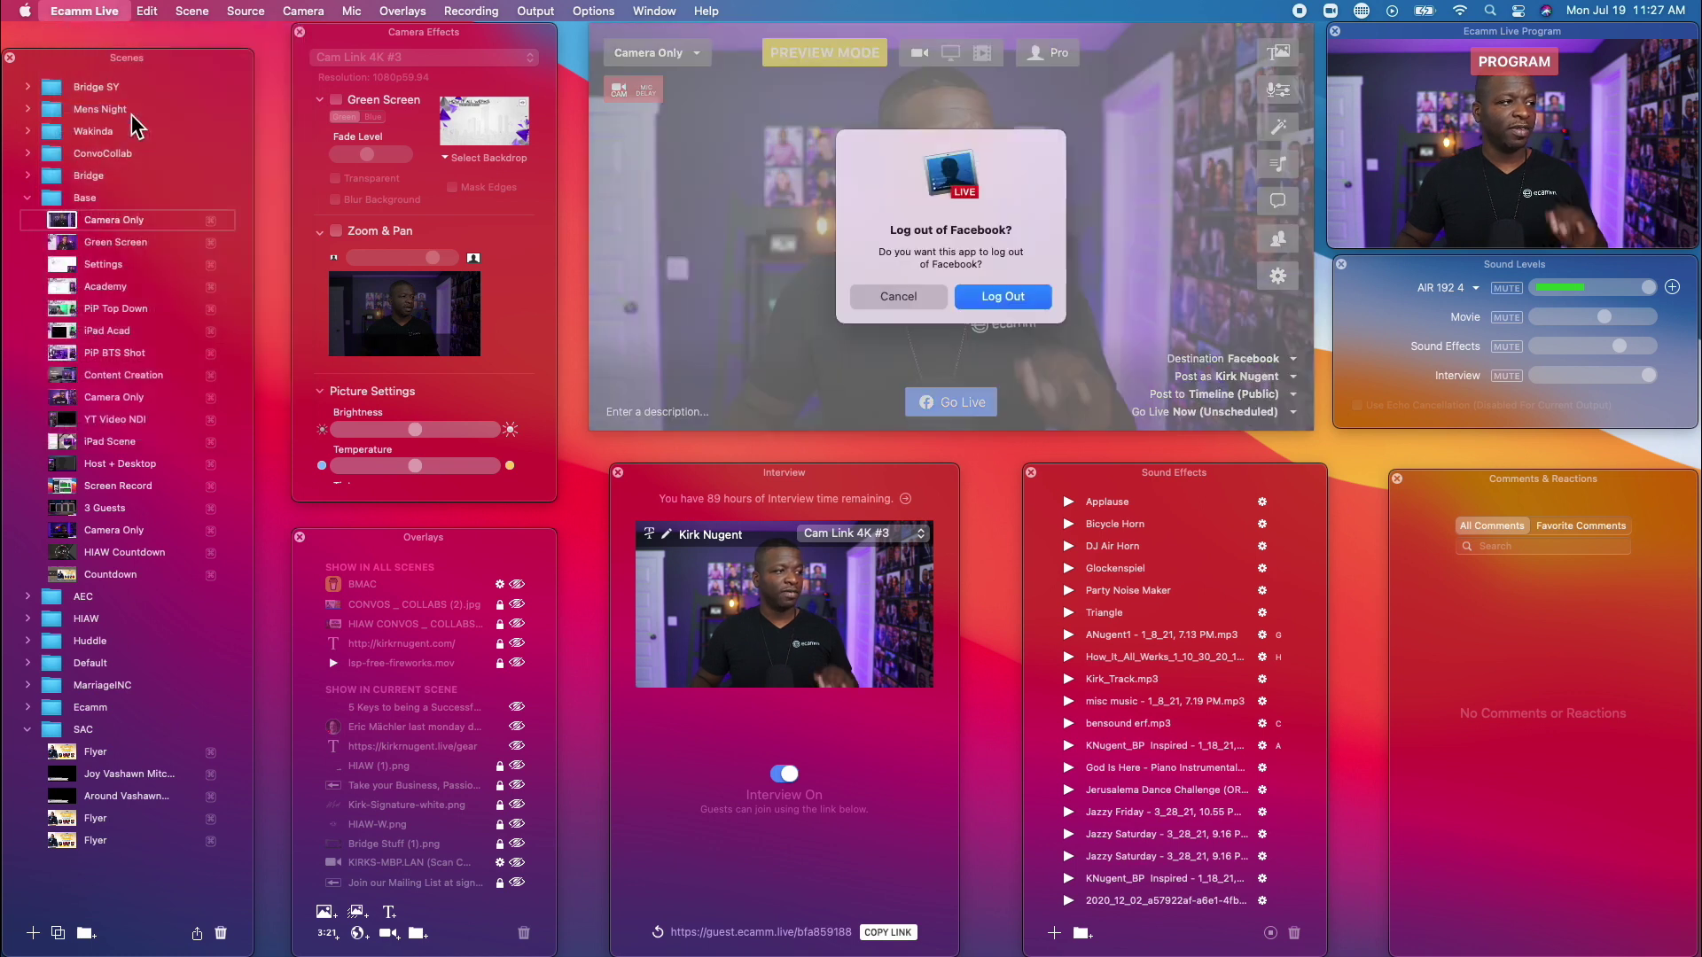
pyautogui.click(1000, 298)
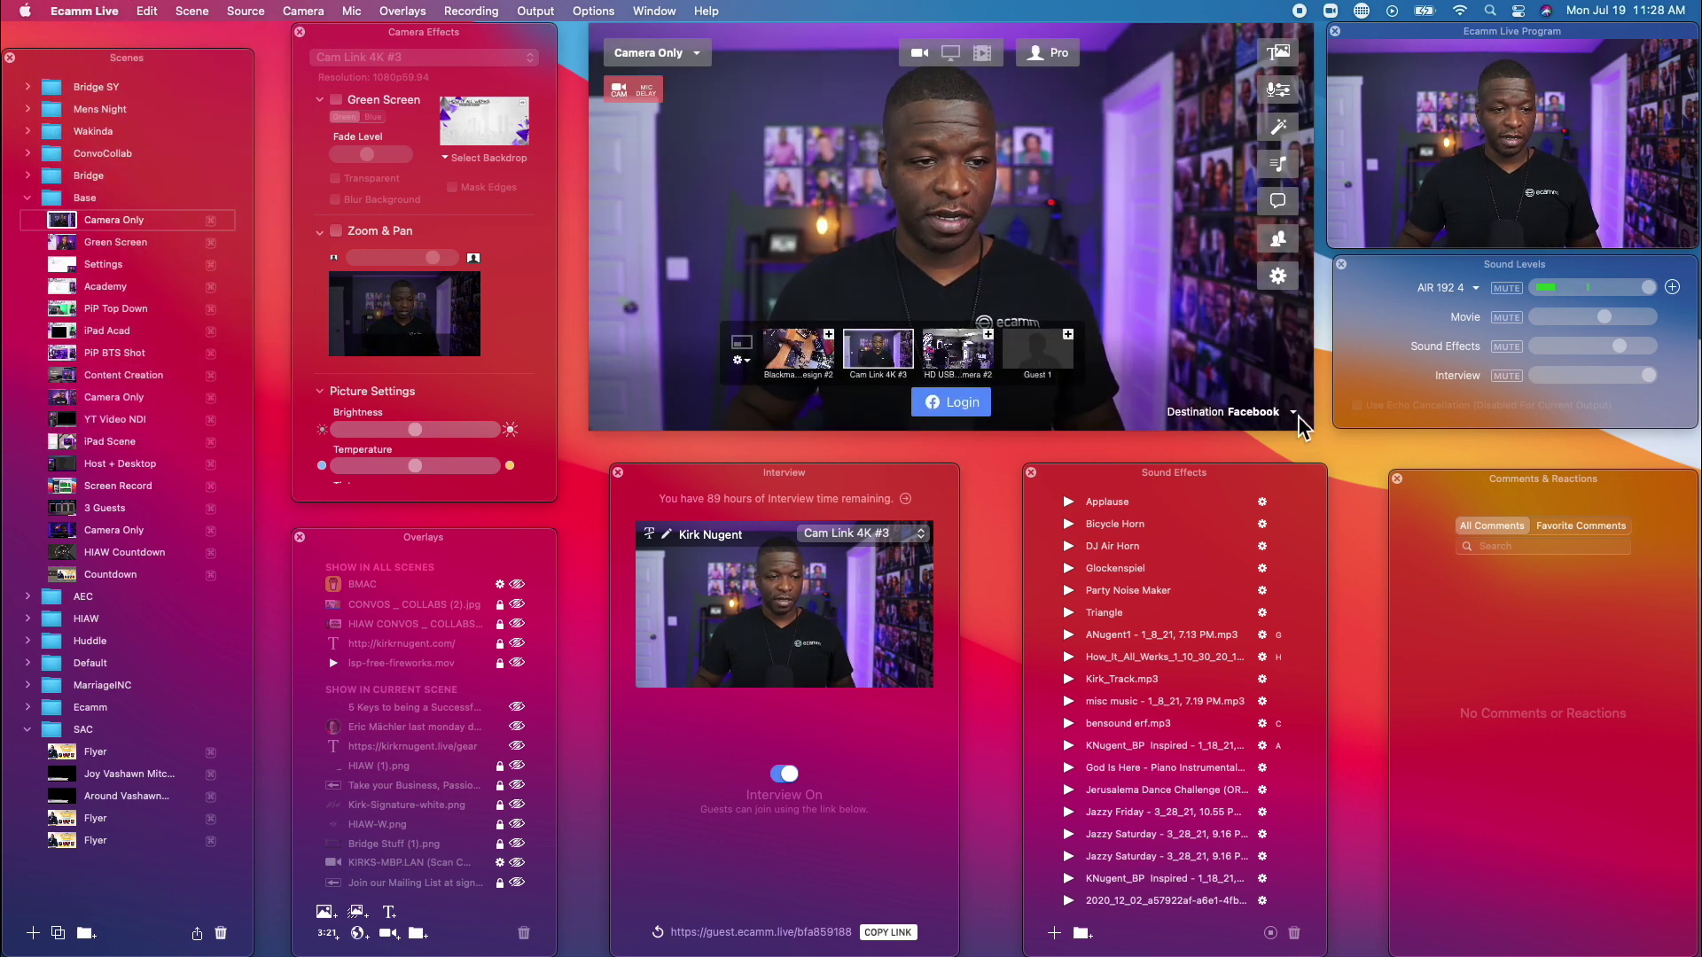
# Switch the destination to YouTube and log out of the YouTube account.
pyautogui.click(1298, 416)
pyautogui.click(1273, 471)
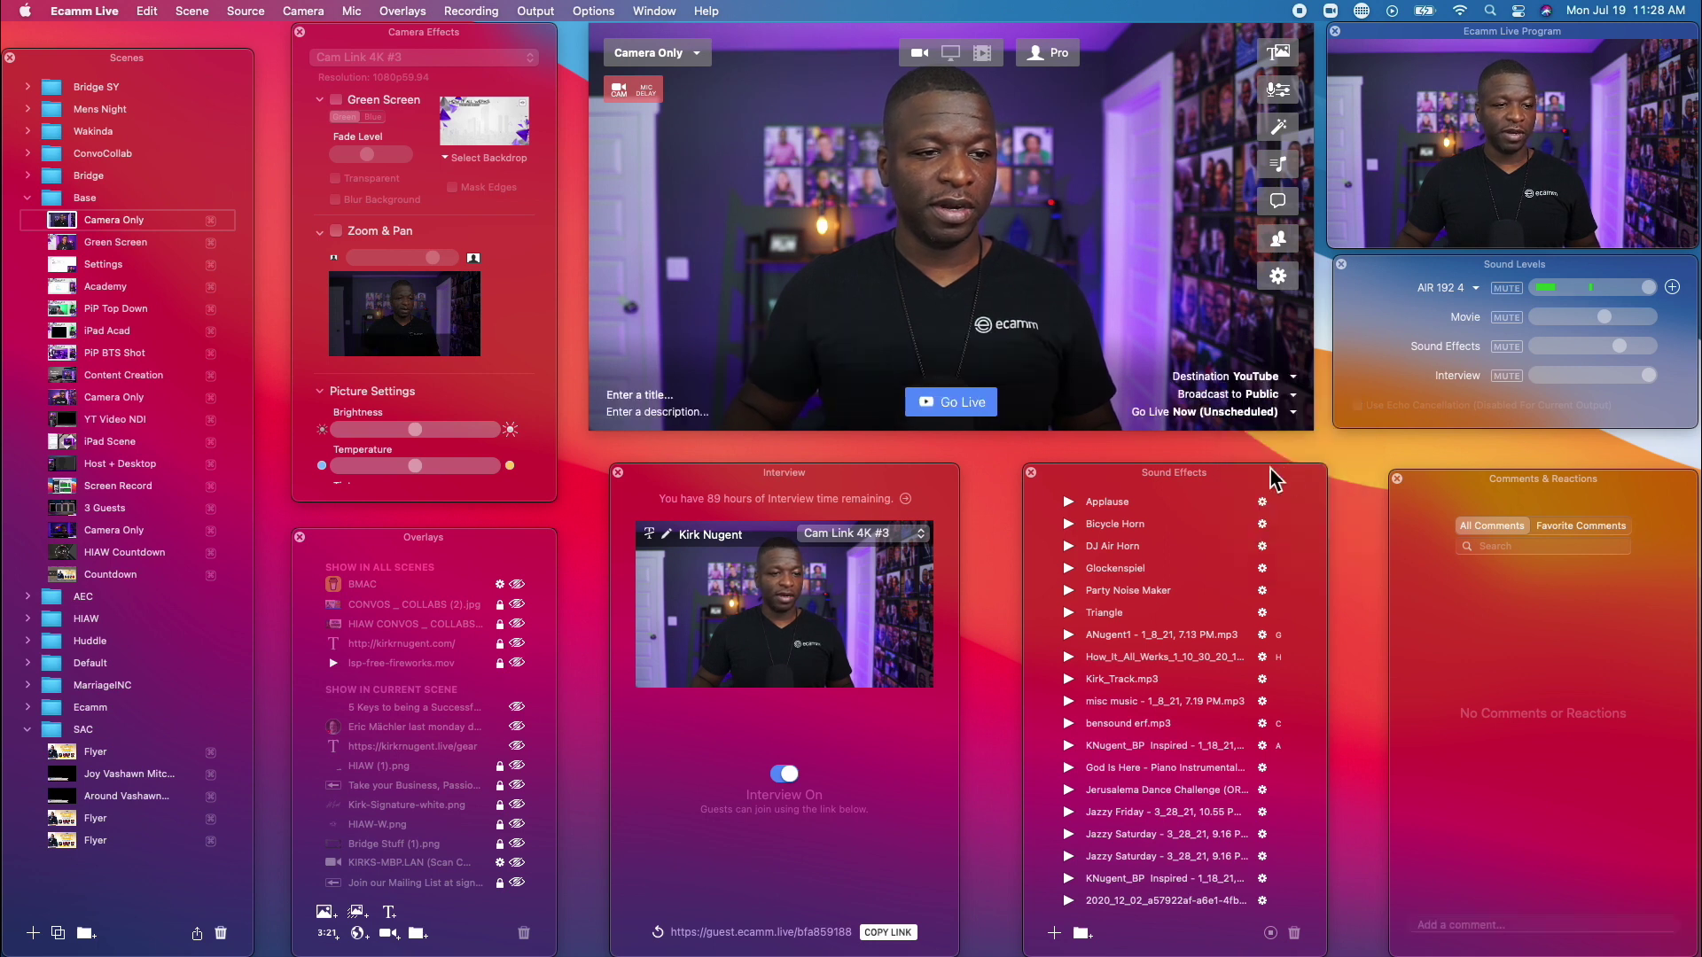
pyautogui.click(124, 9)
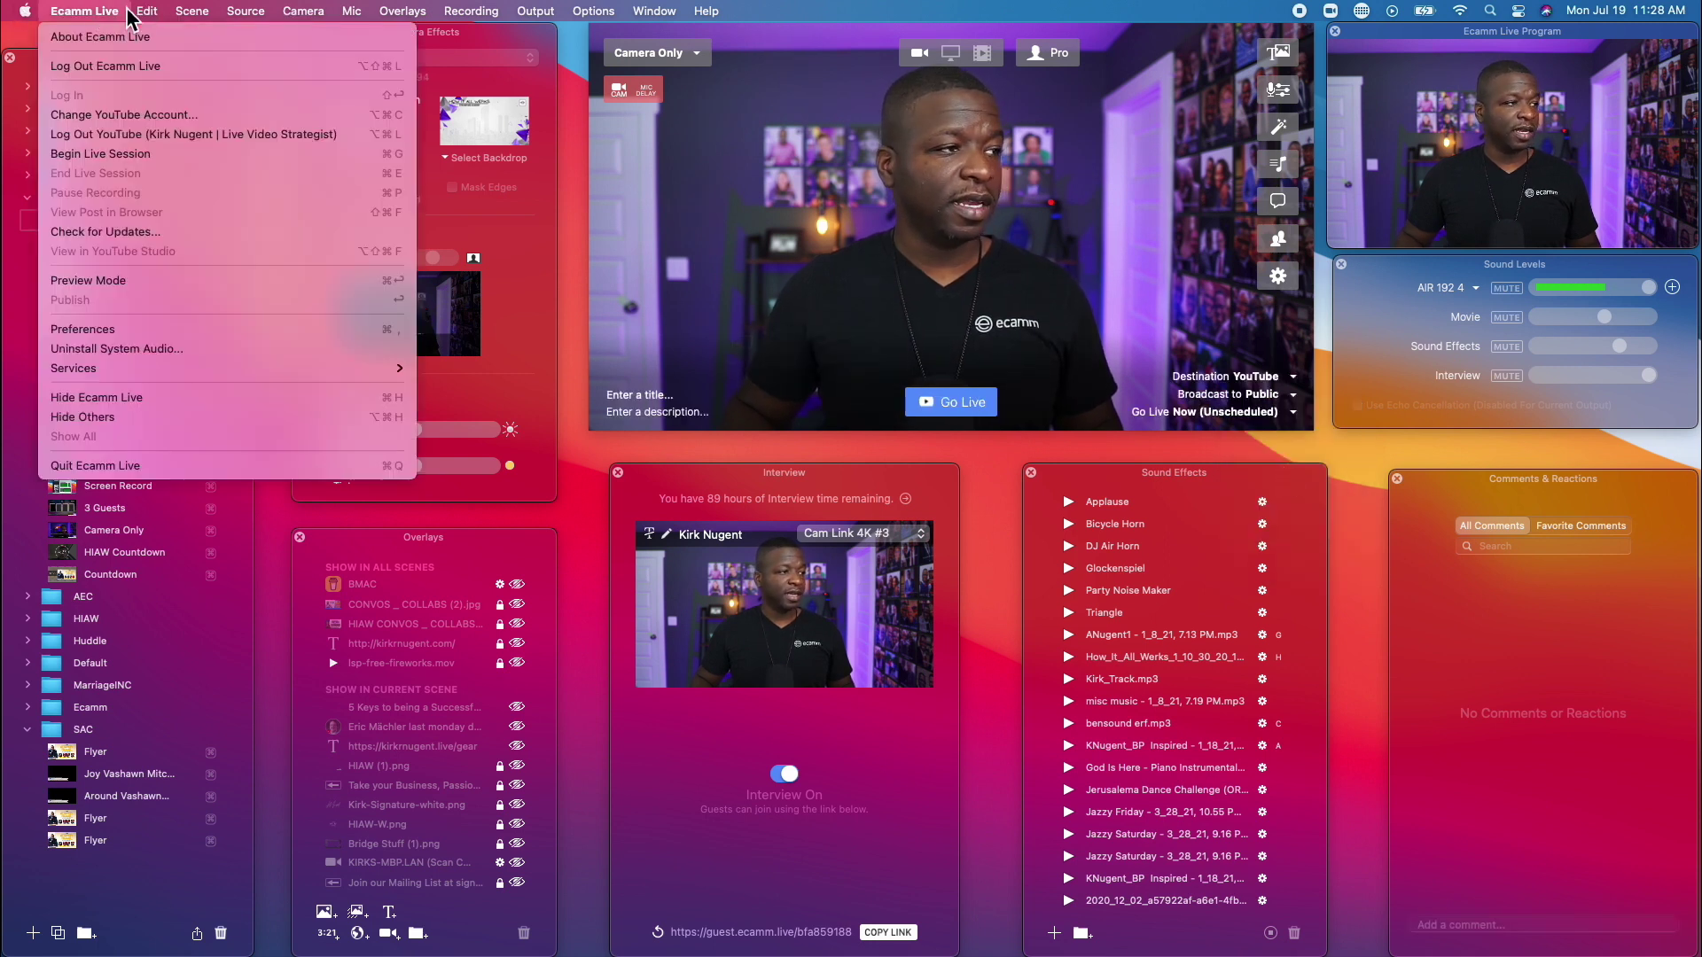
pyautogui.click(142, 134)
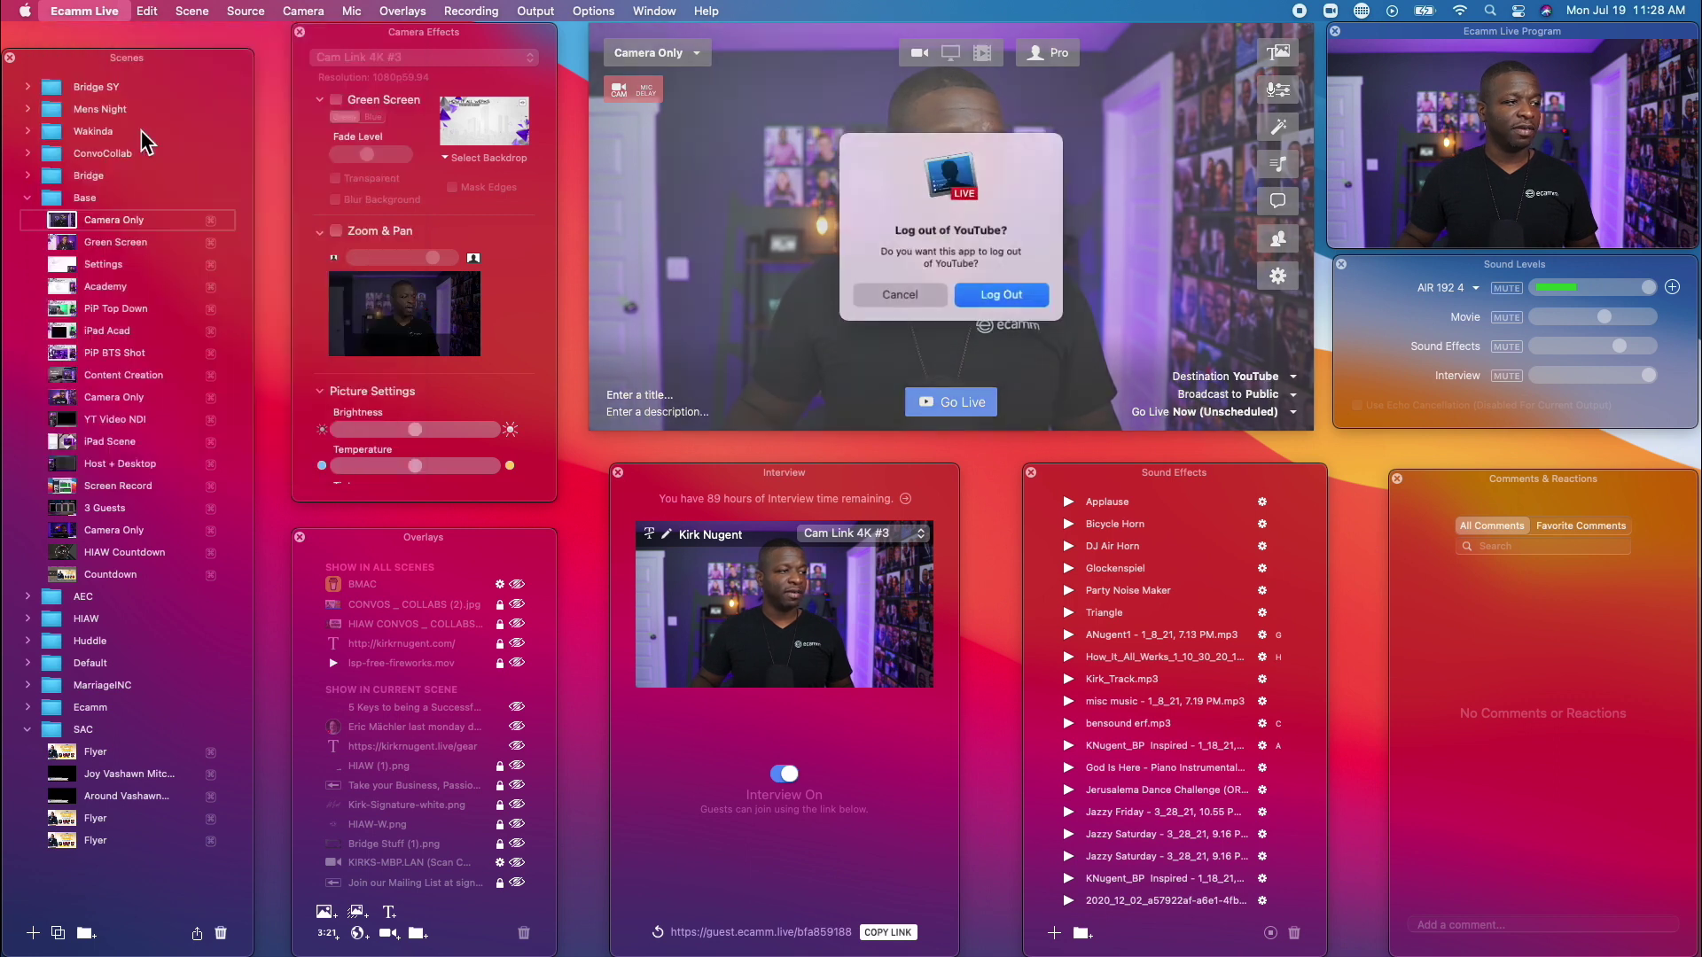
pyautogui.click(987, 295)
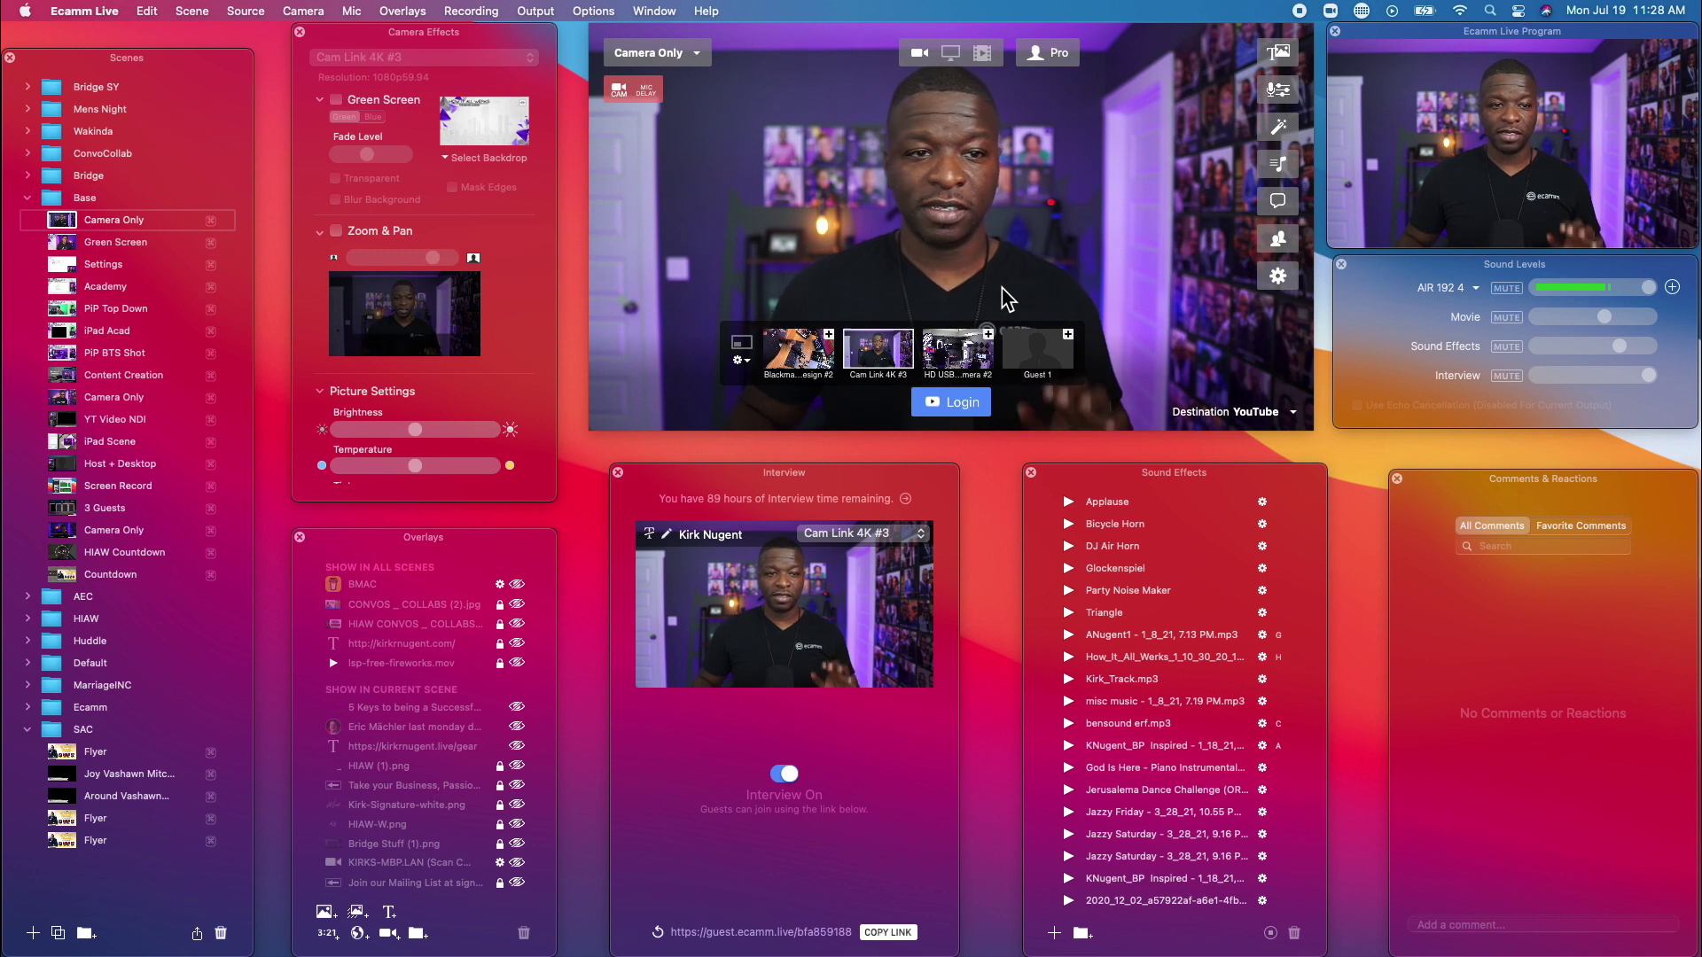
# Set the destination back to Facebook and log in using the web browser.
pyautogui.click(1296, 413)
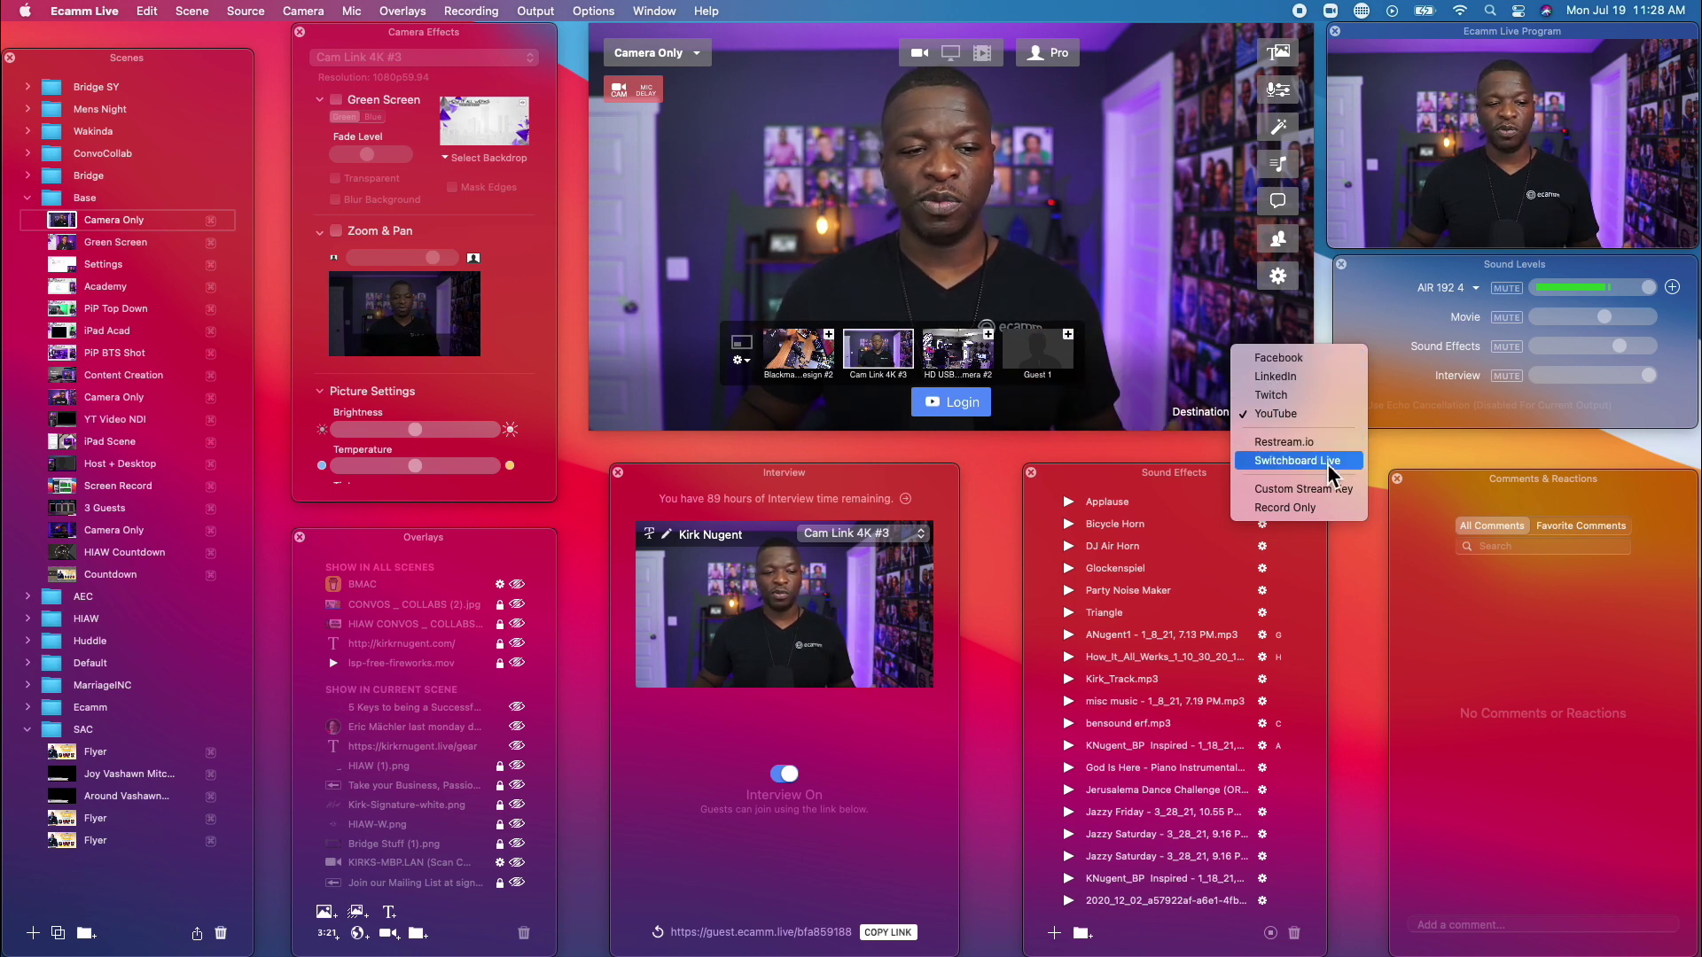
pyautogui.click(1300, 359)
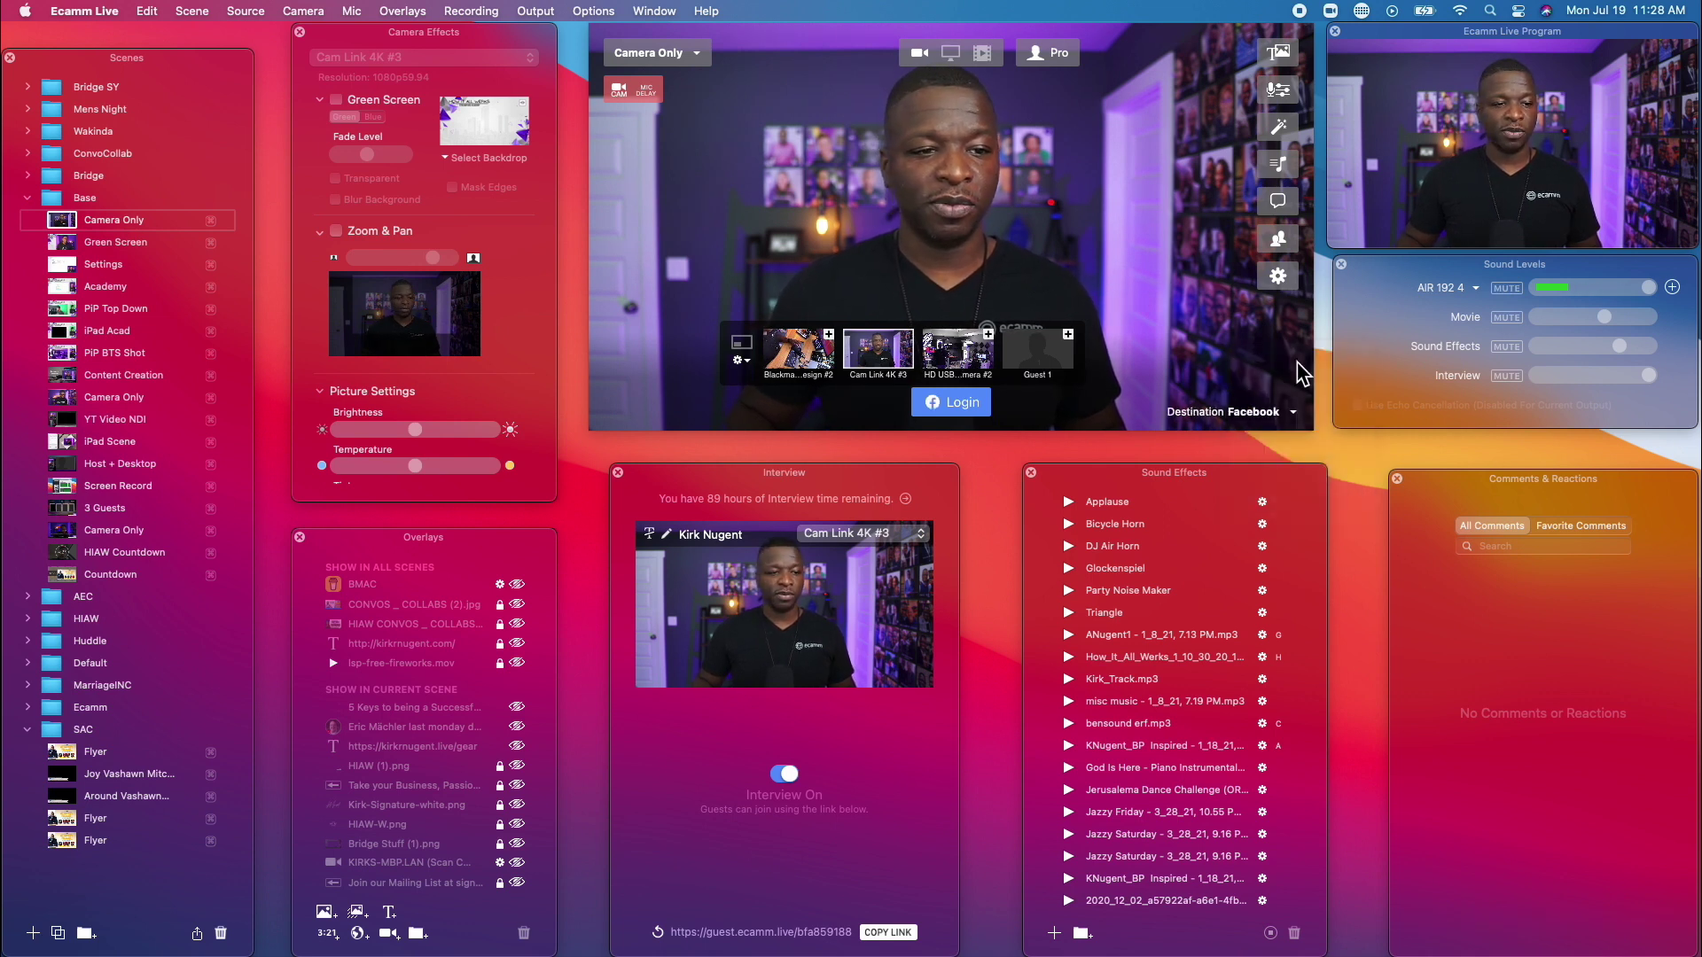
pyautogui.click(955, 402)
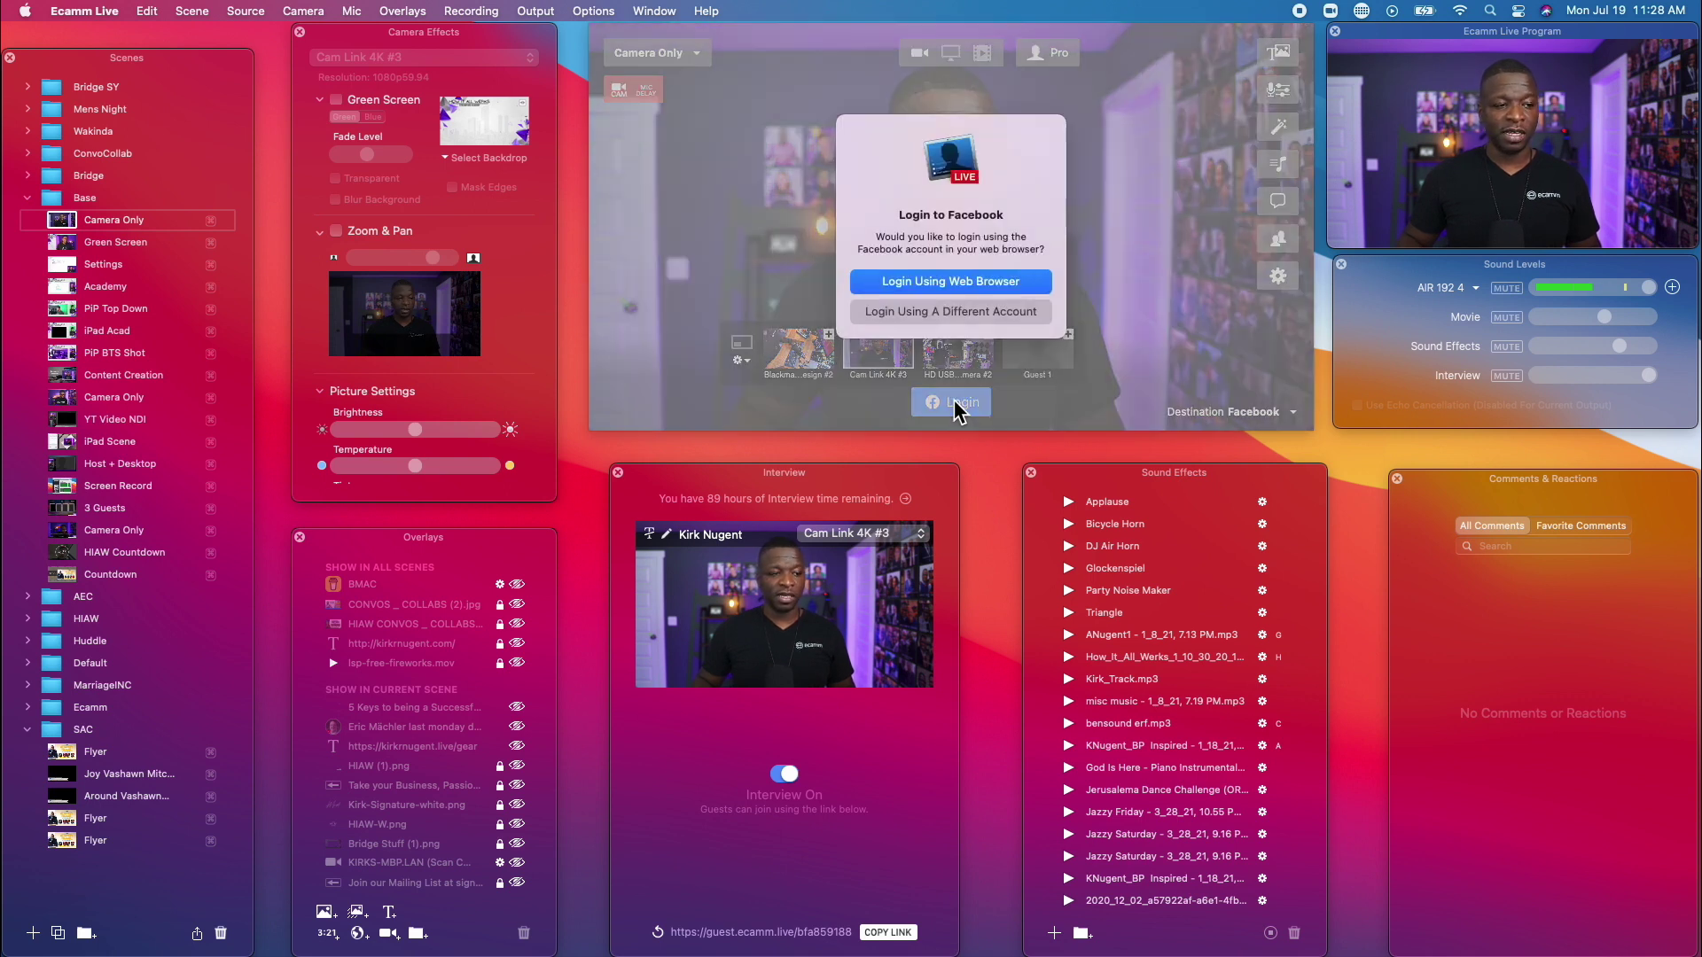
pyautogui.click(984, 281)
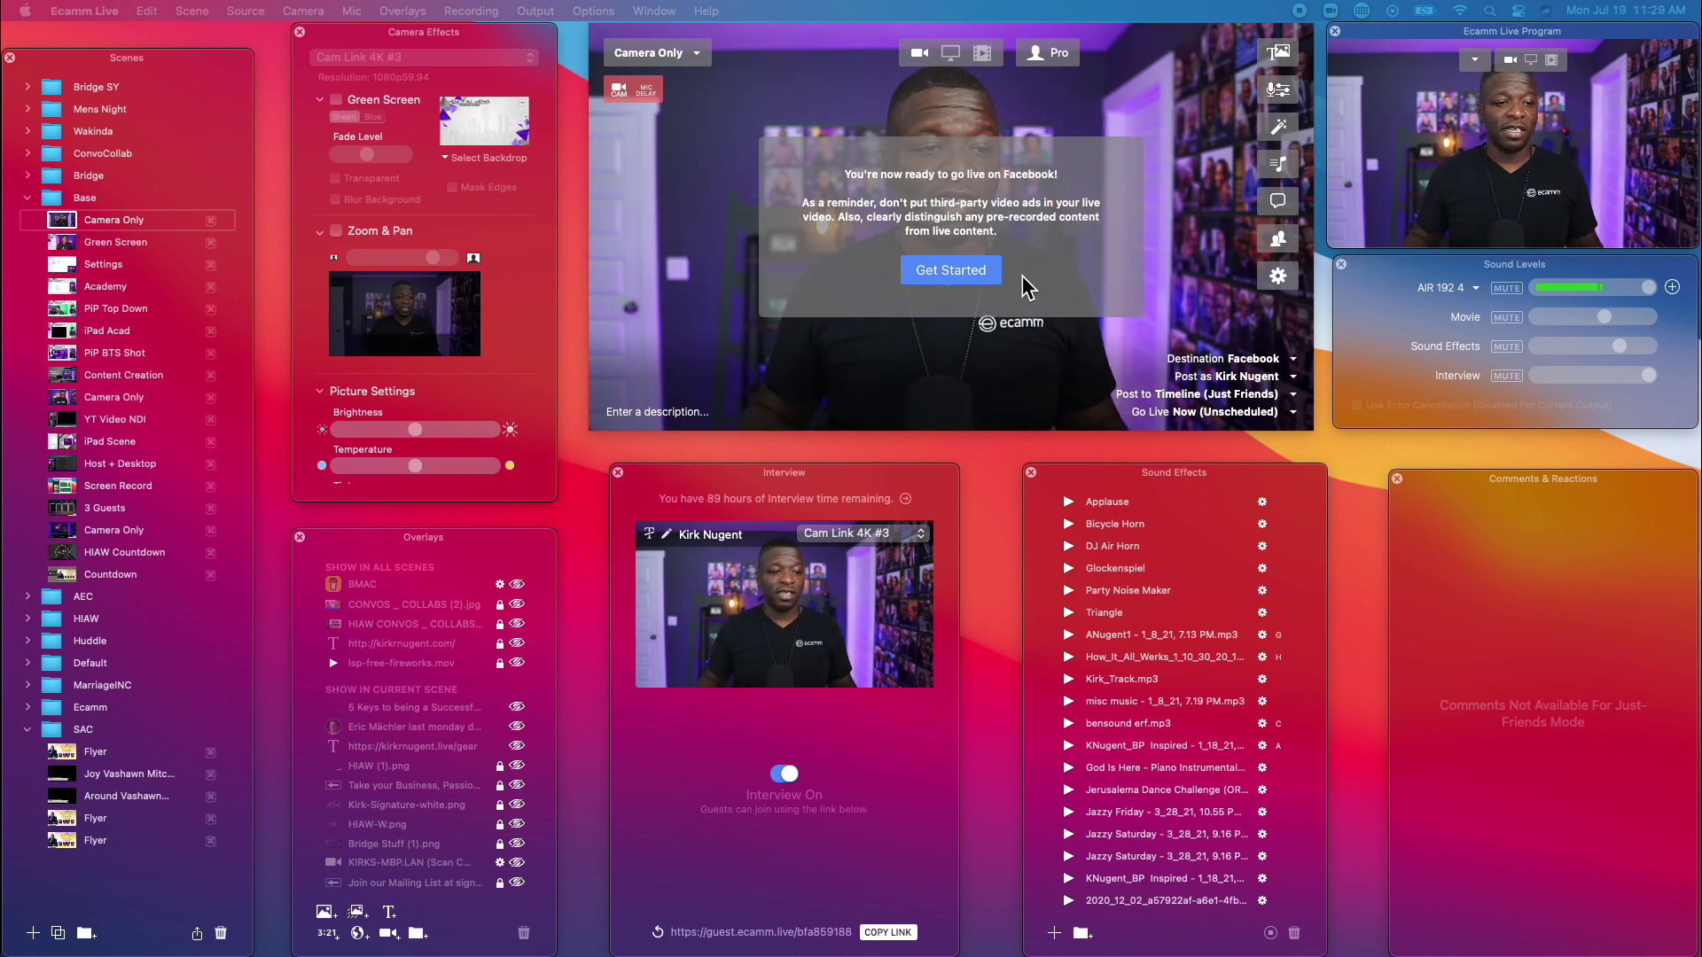
# Dismiss the ready notice, post to Timeline (Public), and keep Go Live at Now (Unscheduled).
pyautogui.moveTo(1039, 272)
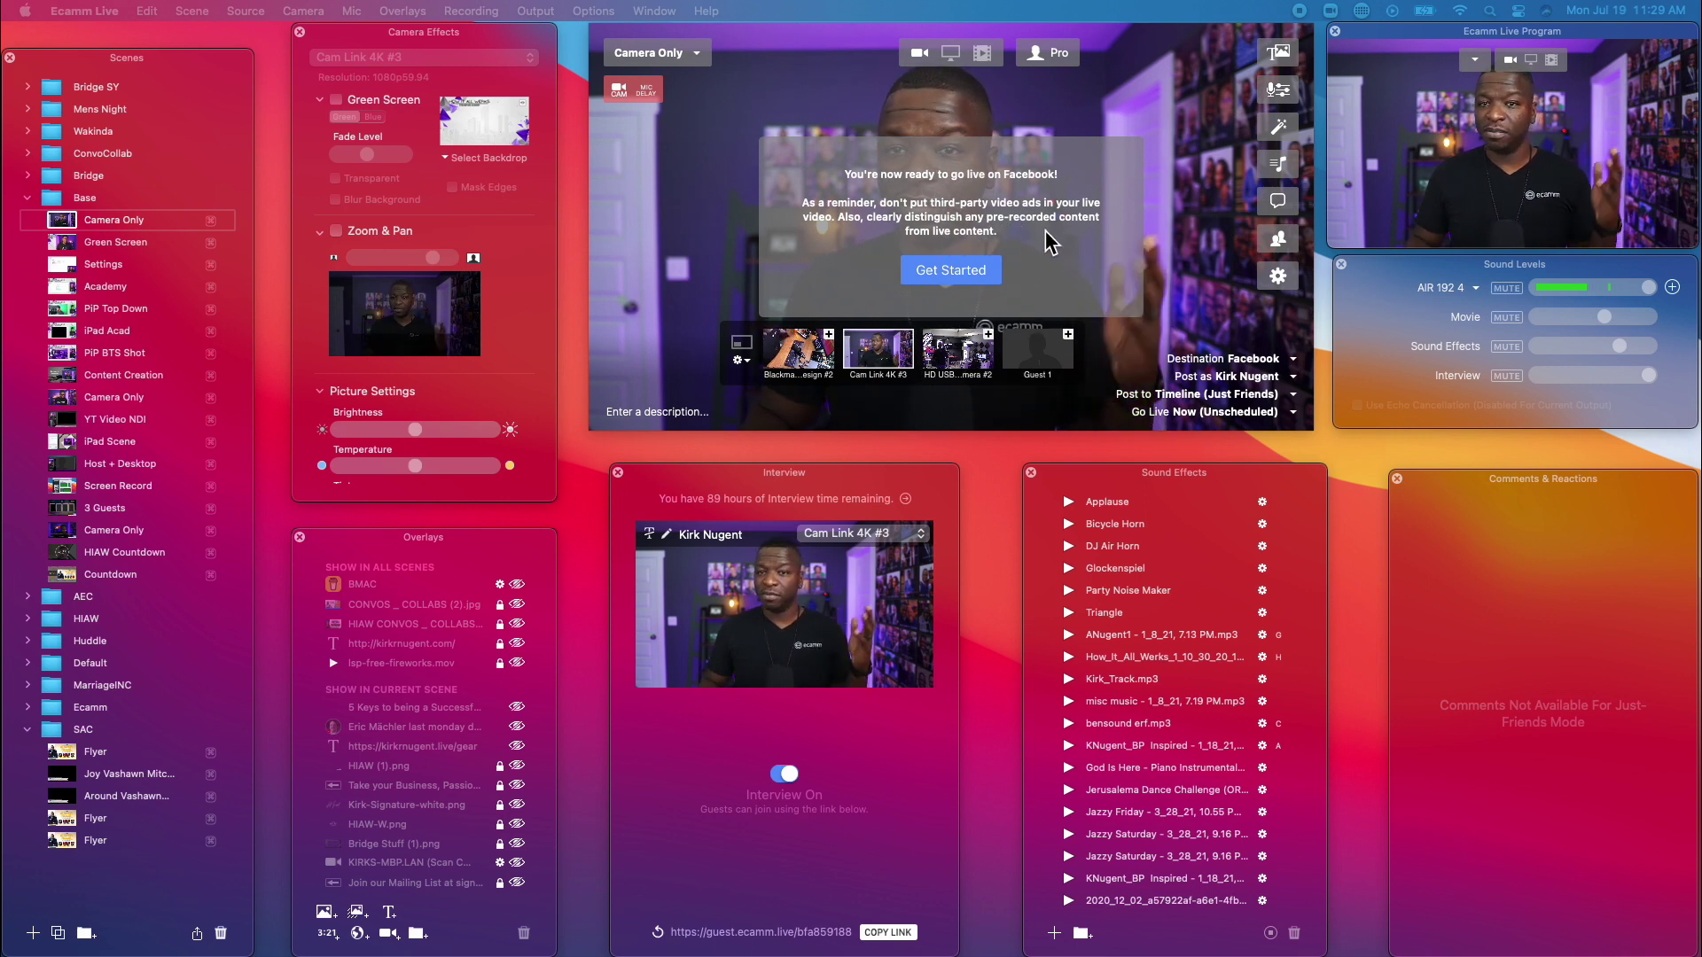
pyautogui.click(962, 273)
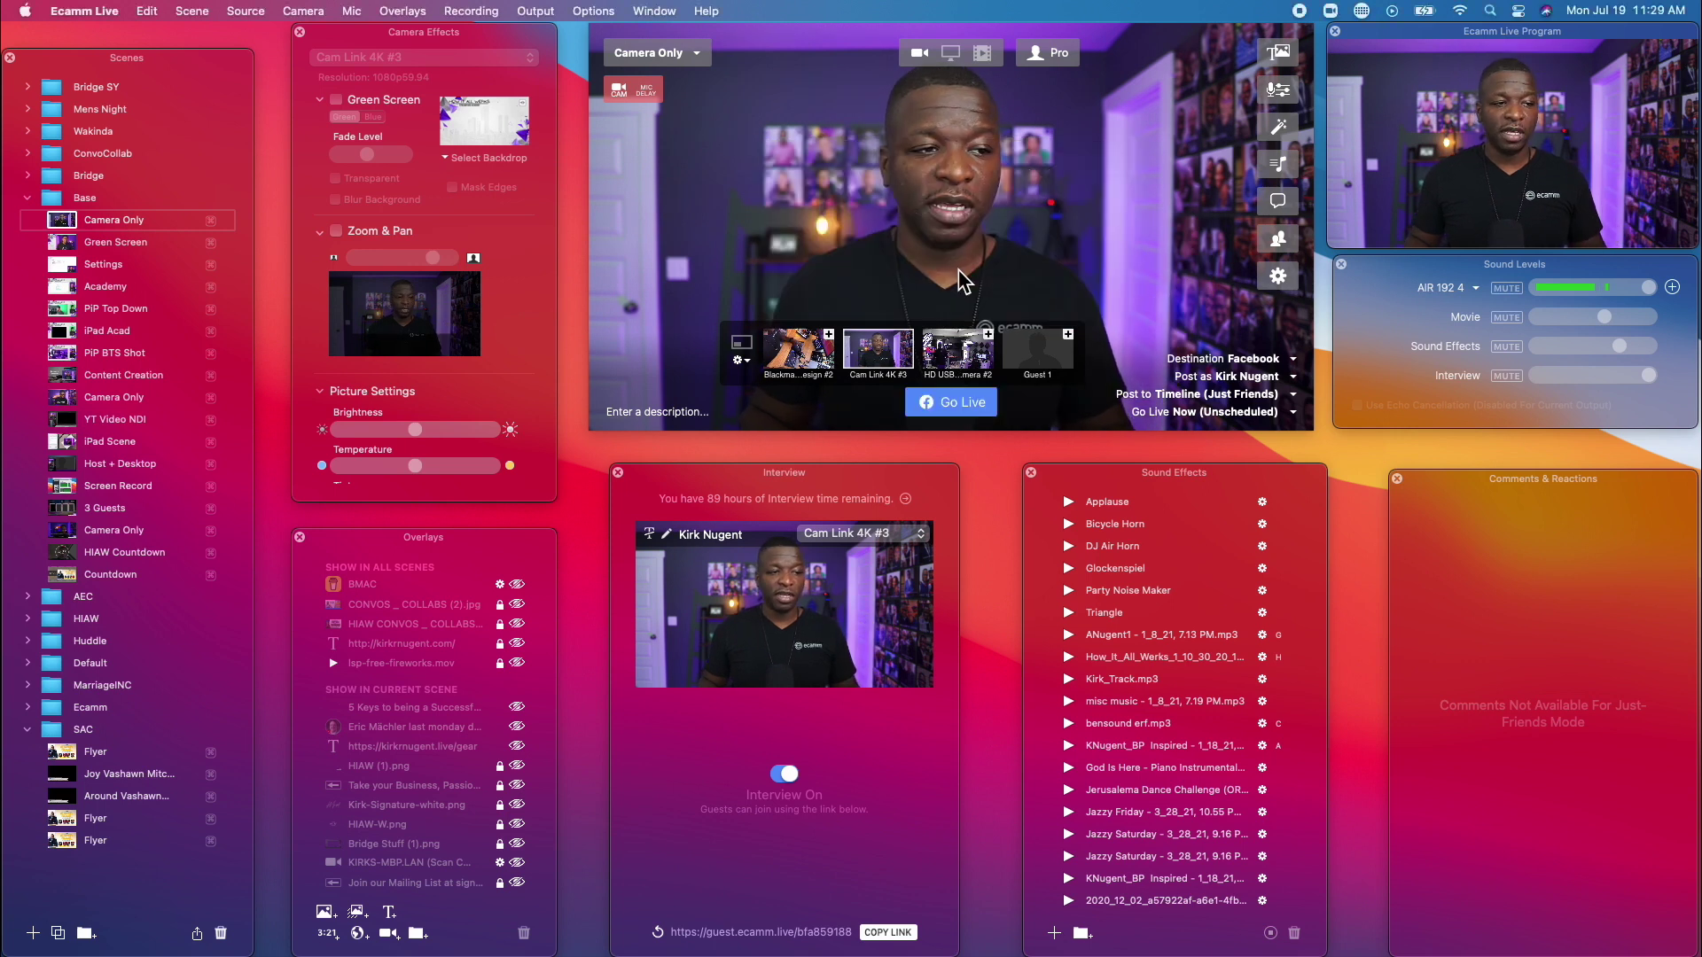
pyautogui.click(1293, 394)
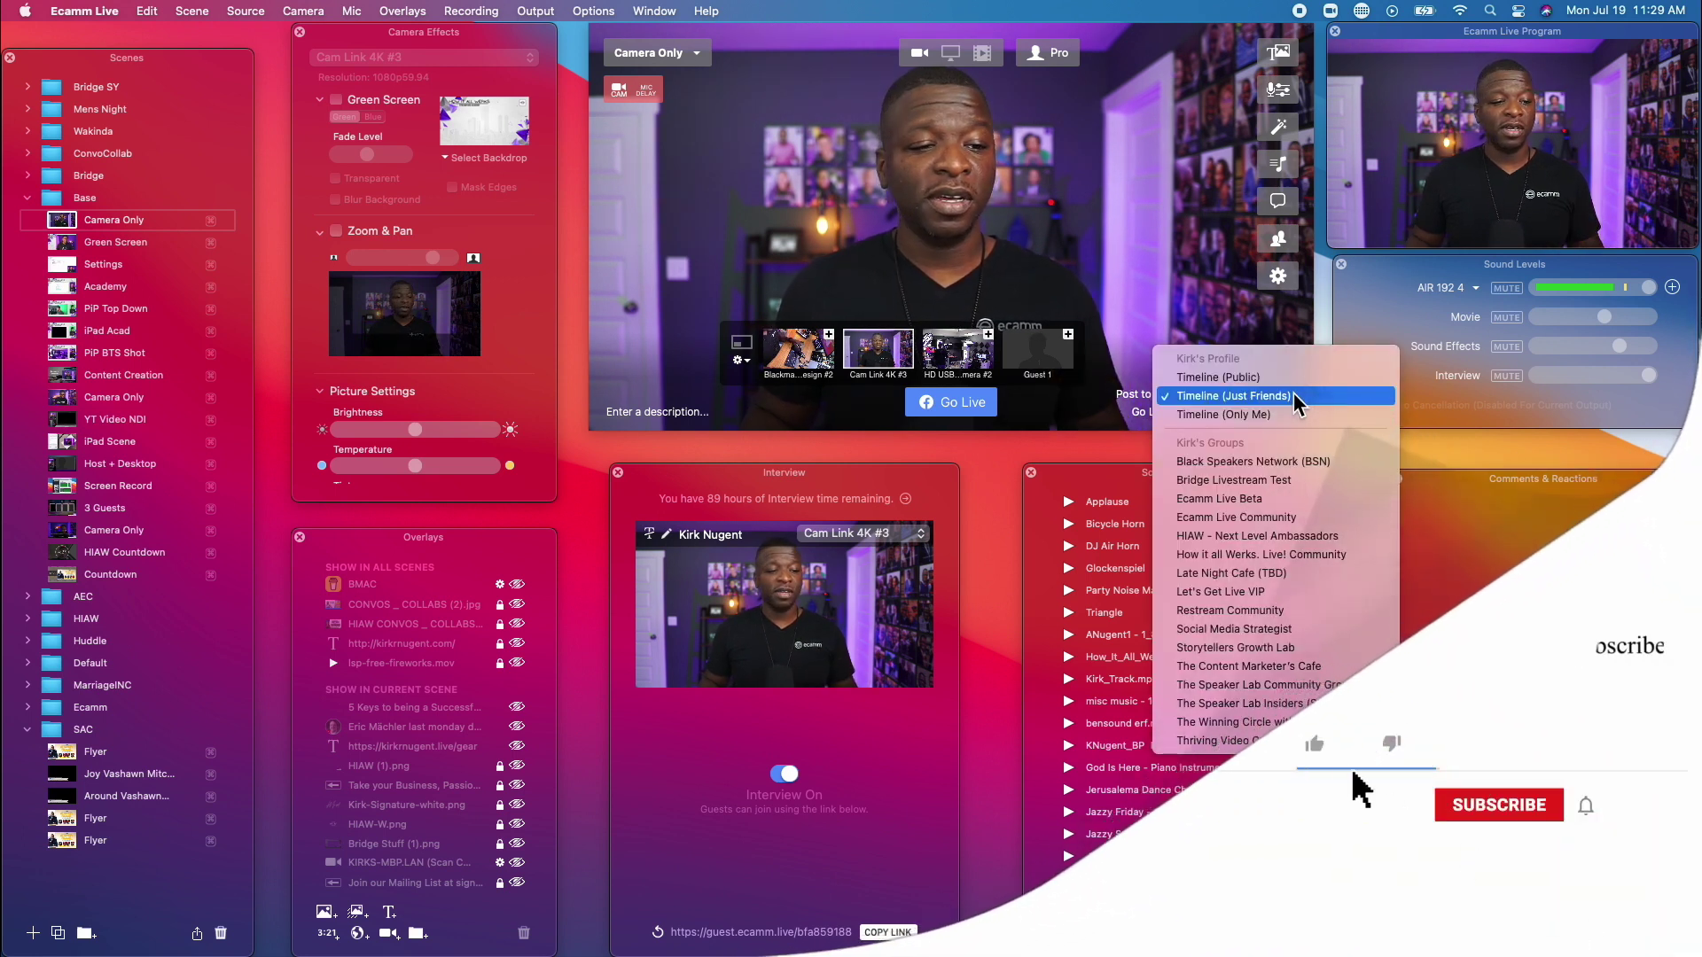
pyautogui.click(1295, 379)
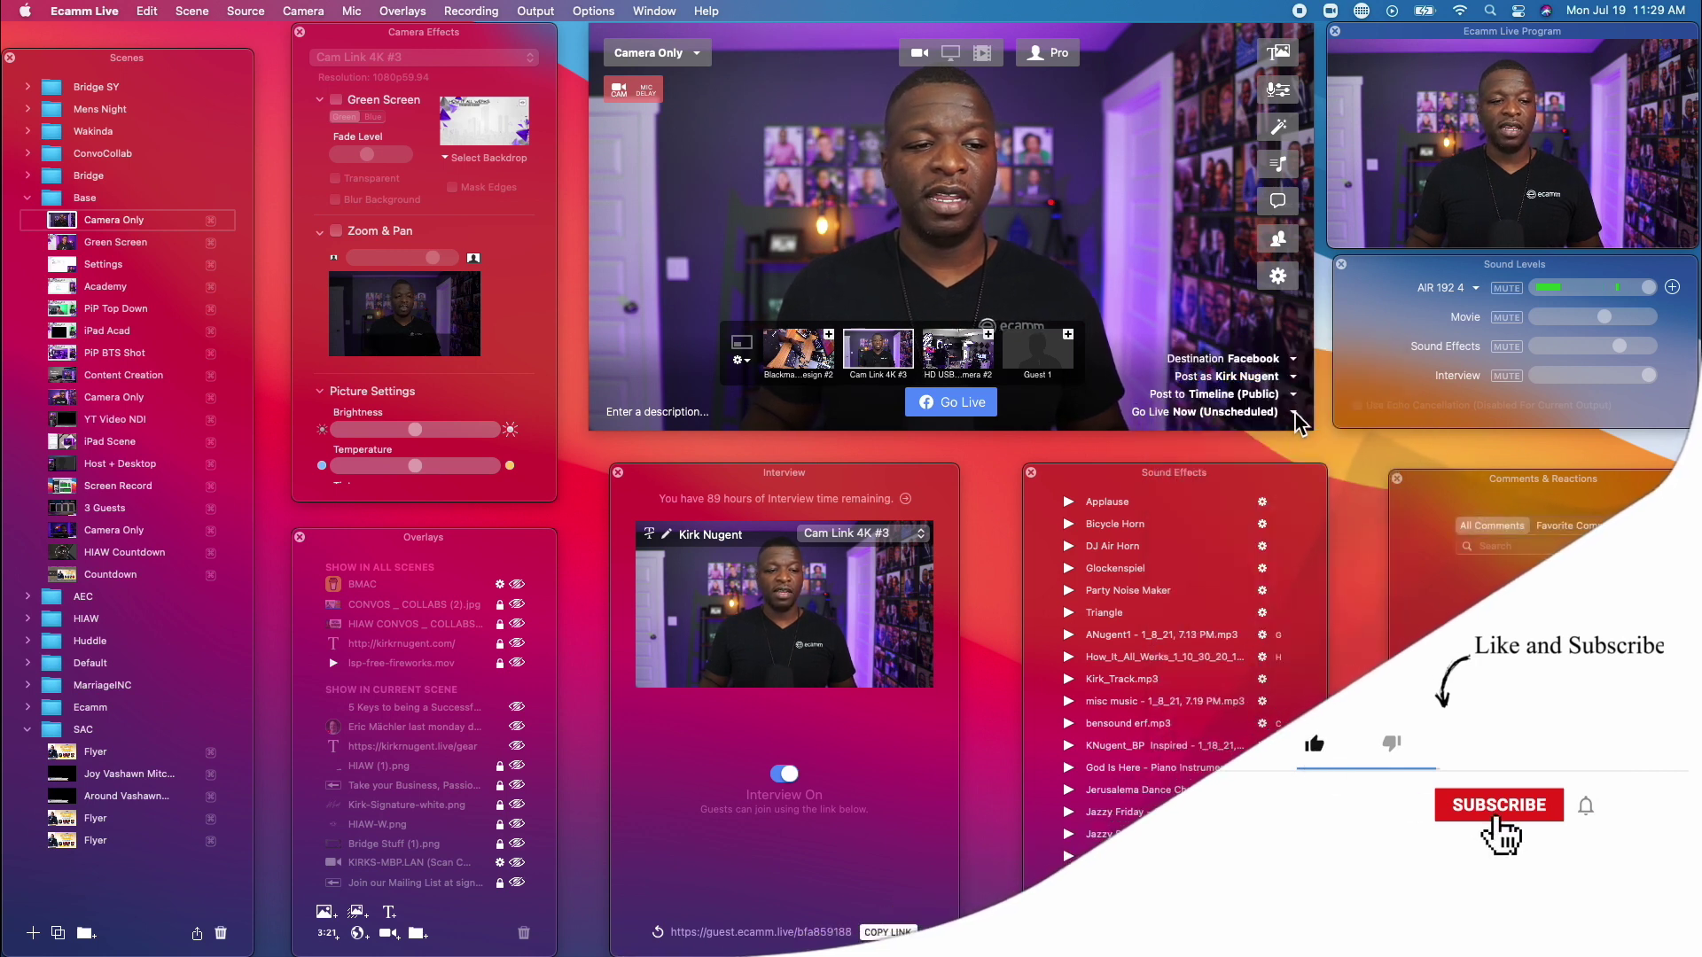
pyautogui.click(1293, 412)
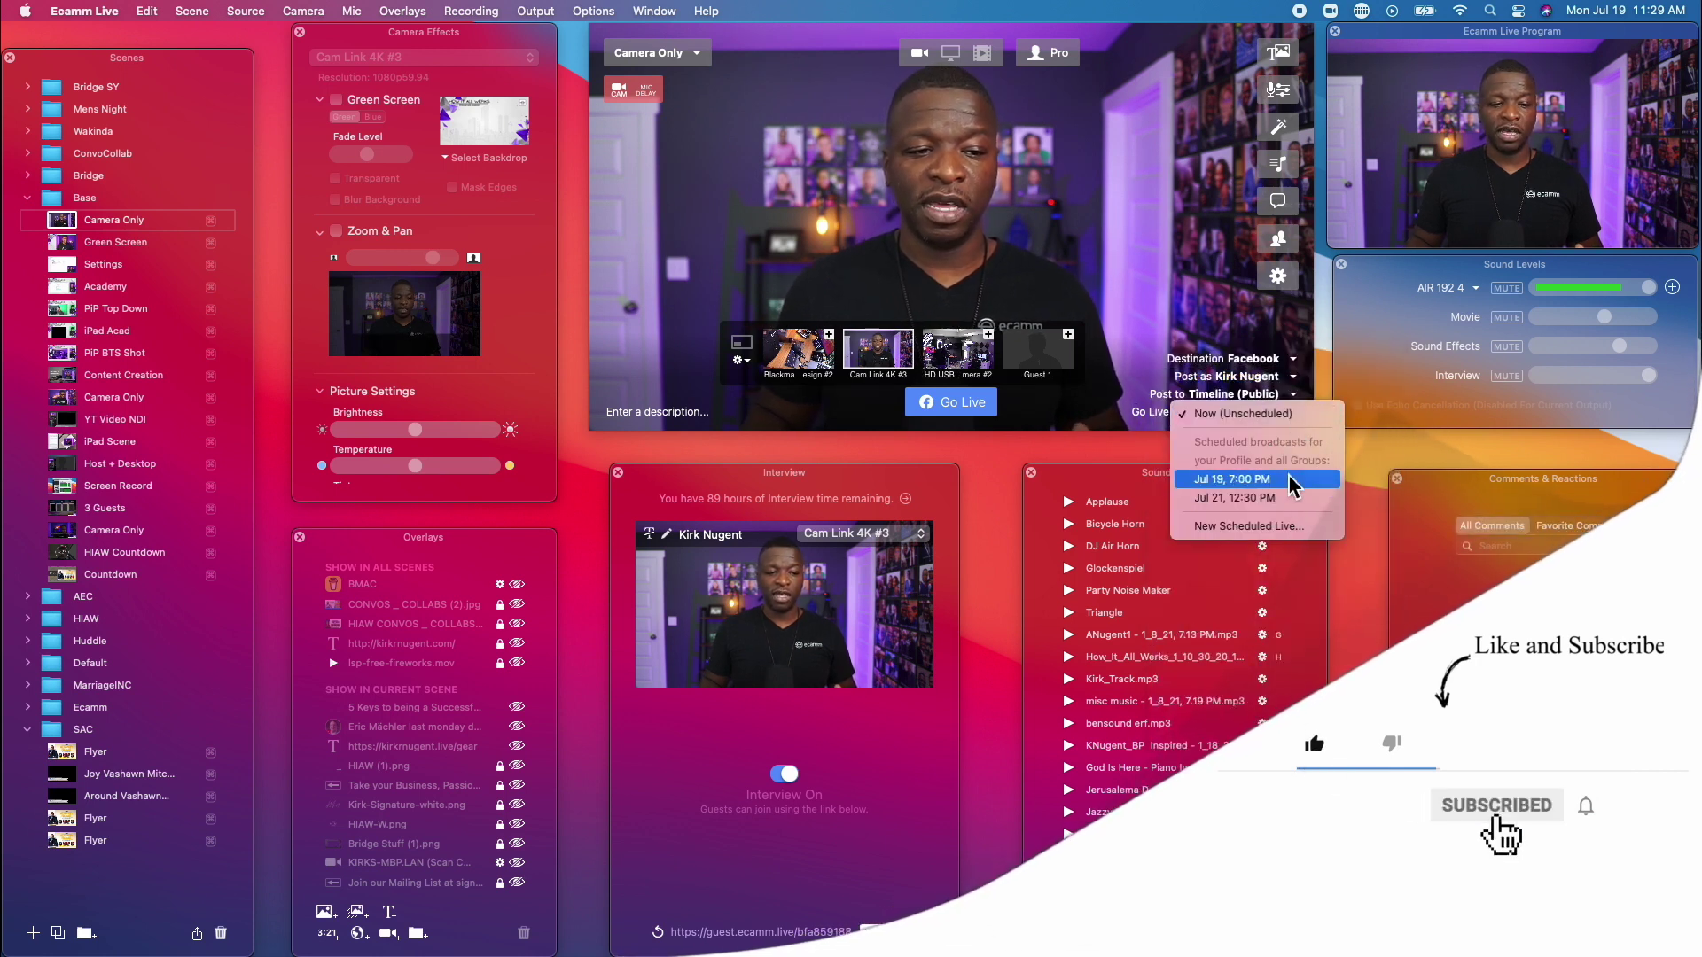
pyautogui.click(1258, 414)
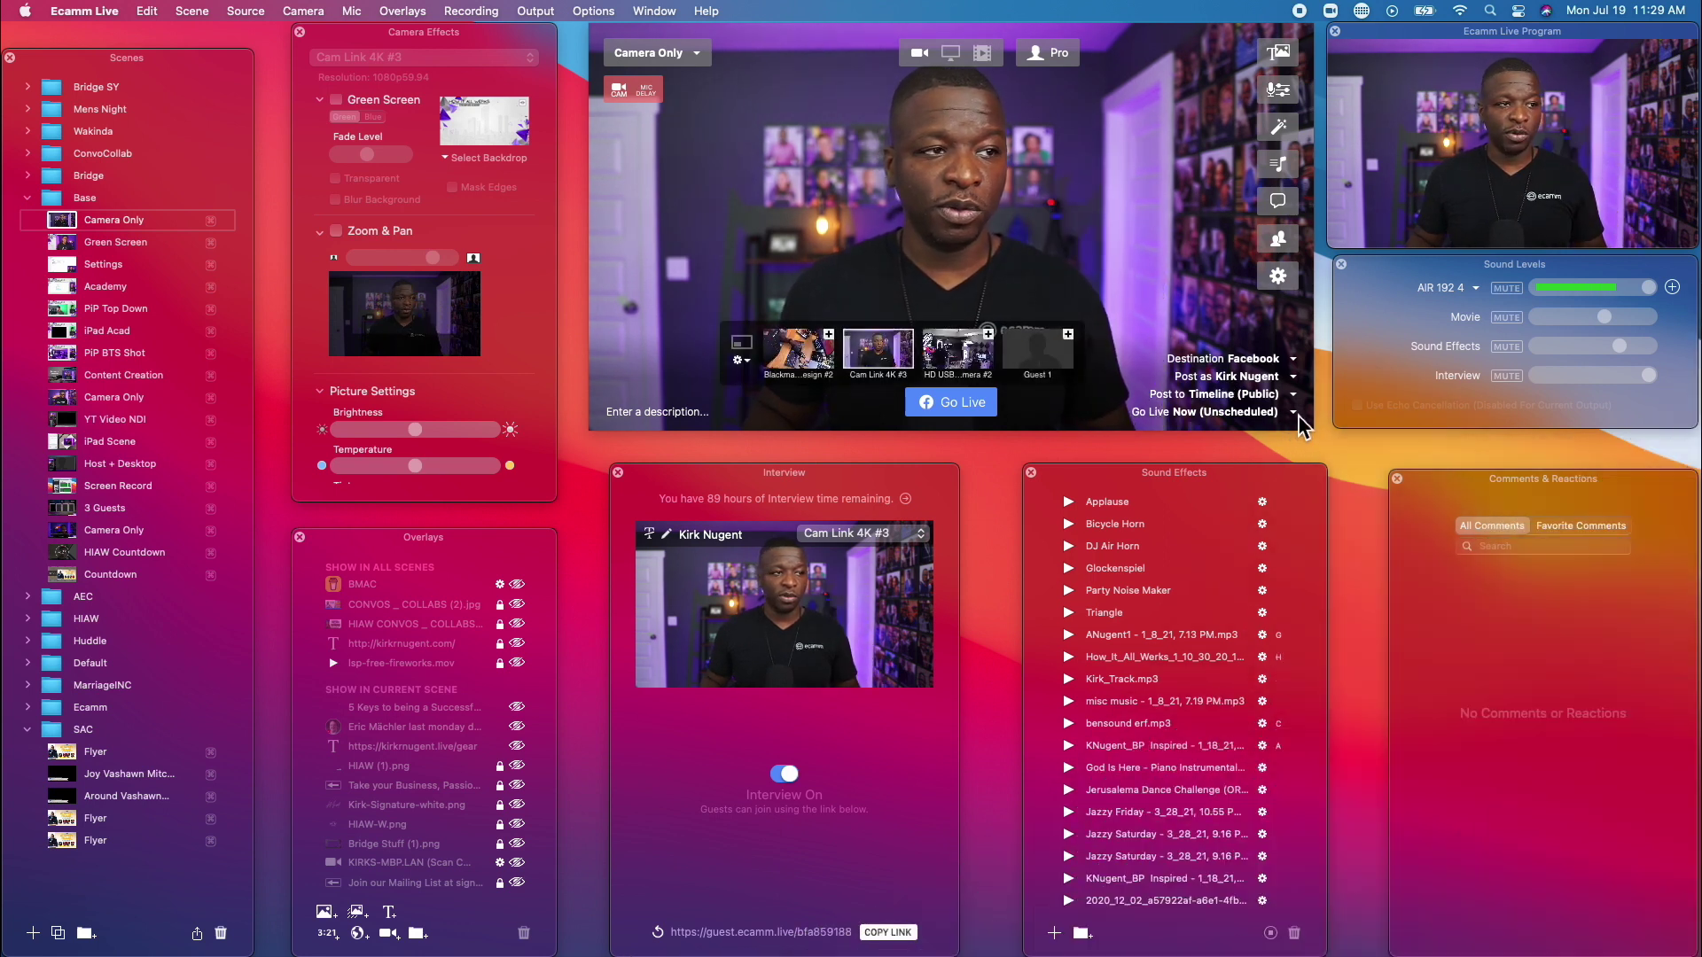
pyautogui.click(1295, 412)
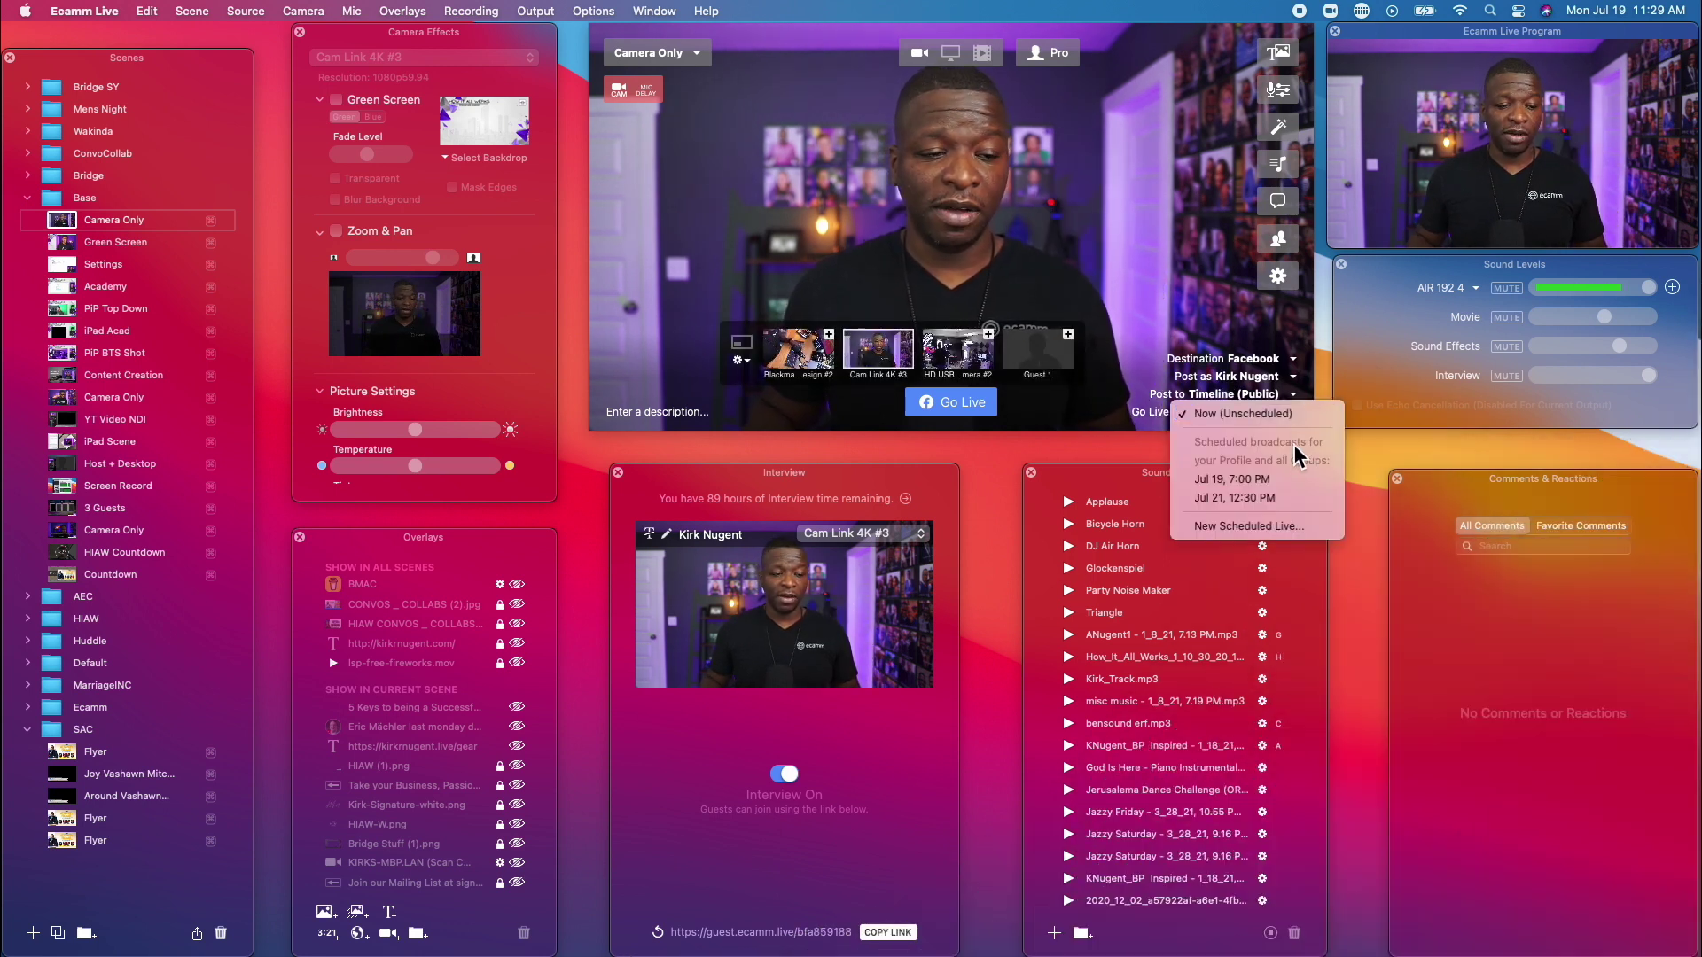
pyautogui.click(1264, 530)
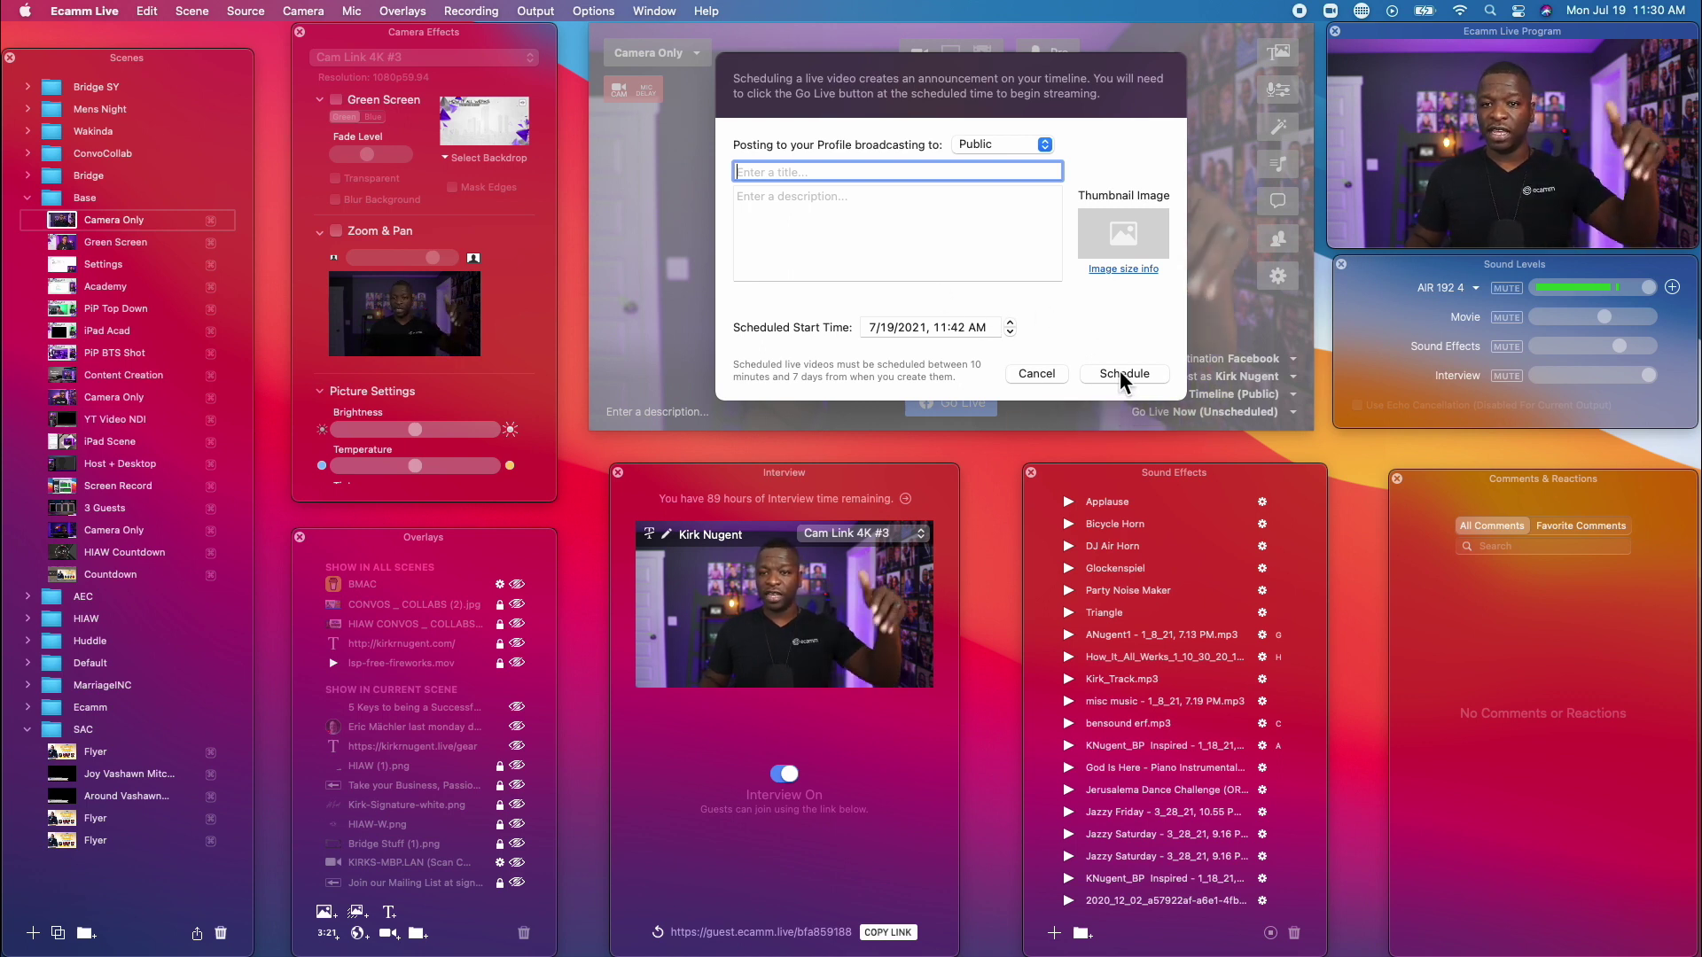
pyautogui.click(1031, 372)
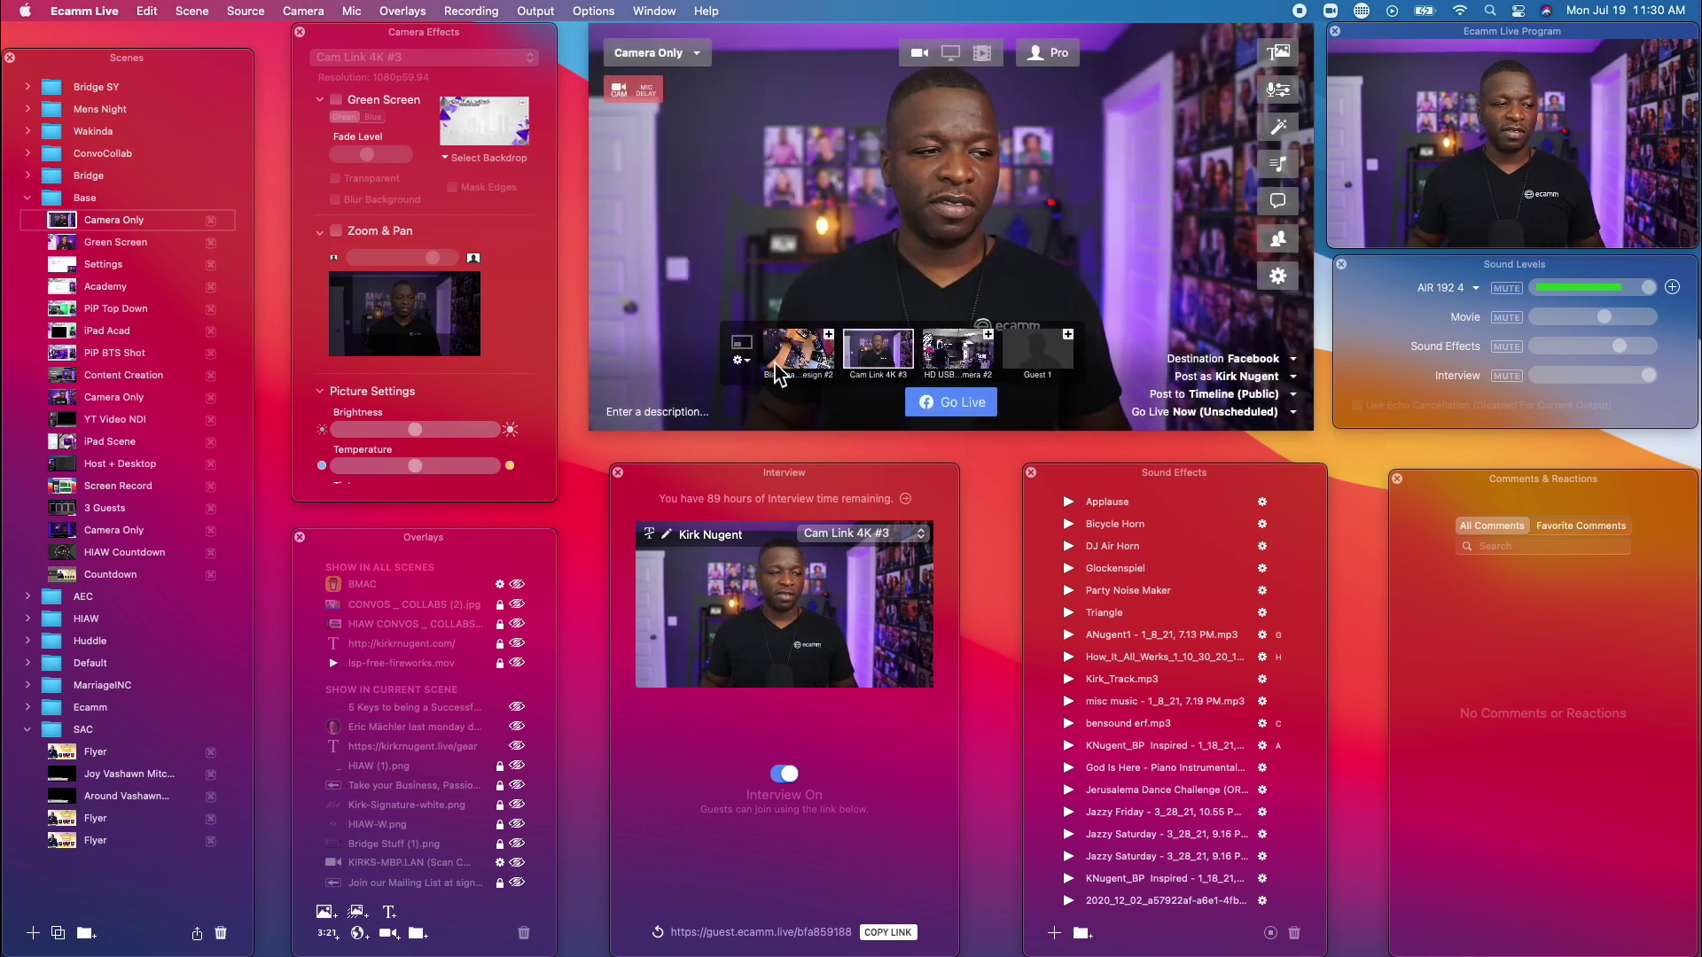
# Type 'Test Live Stream' into the description field under the preview.
pyautogui.click(1267, 414)
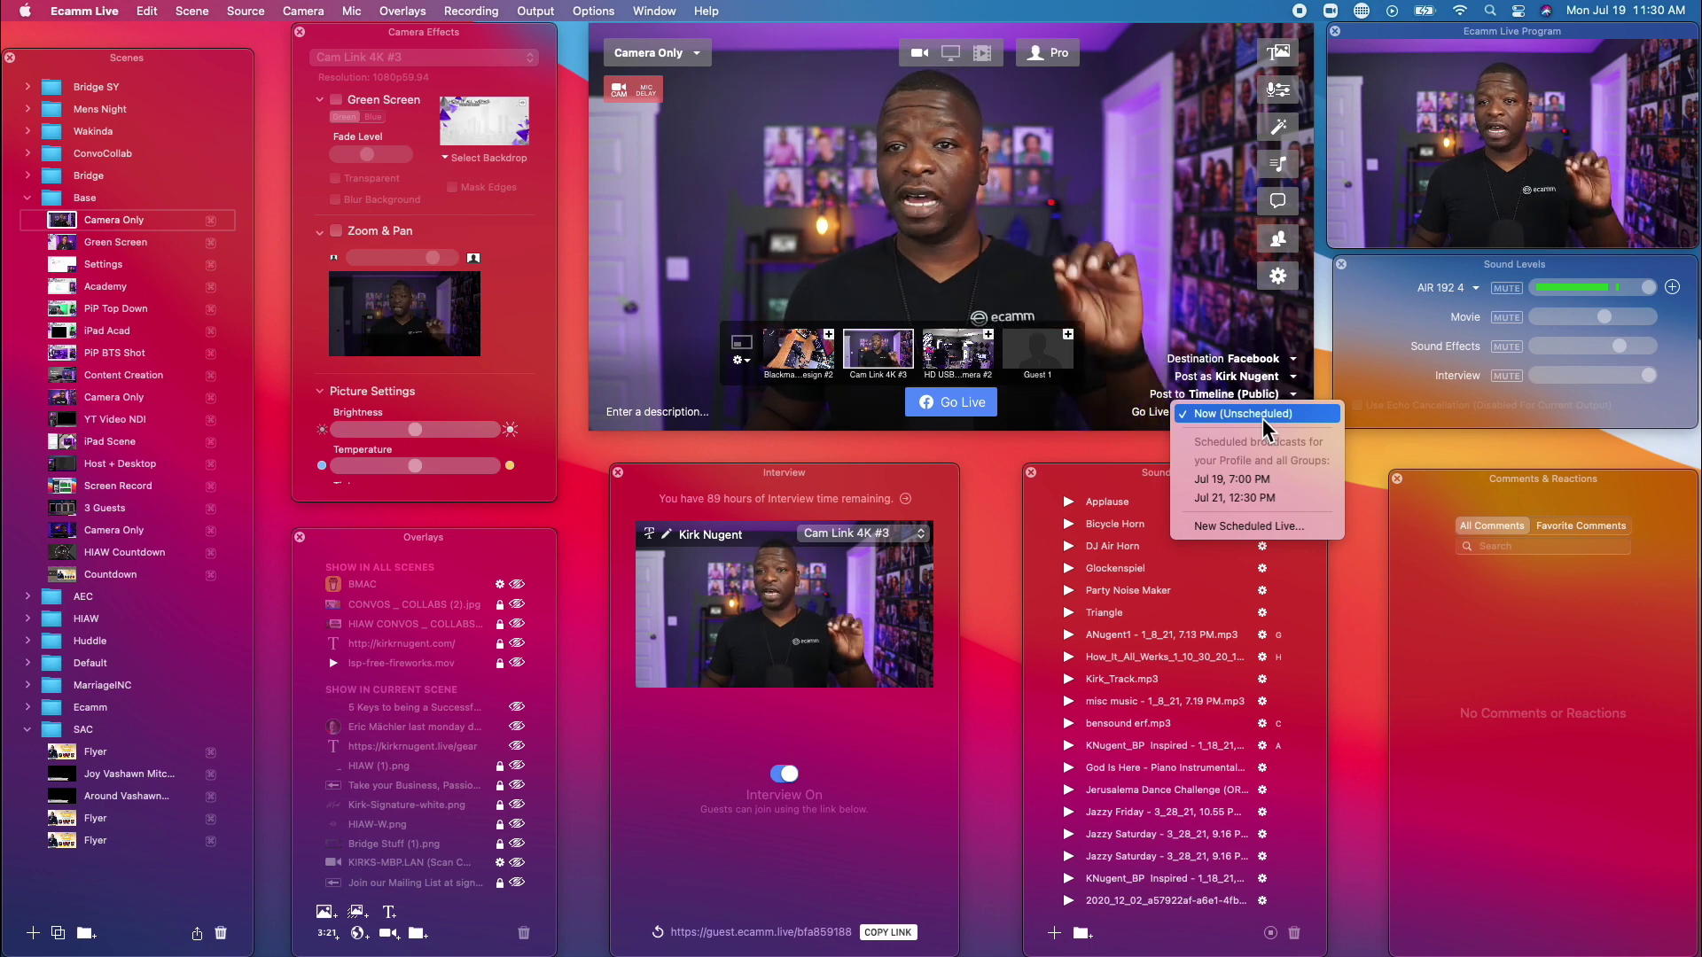
pyautogui.click(1262, 418)
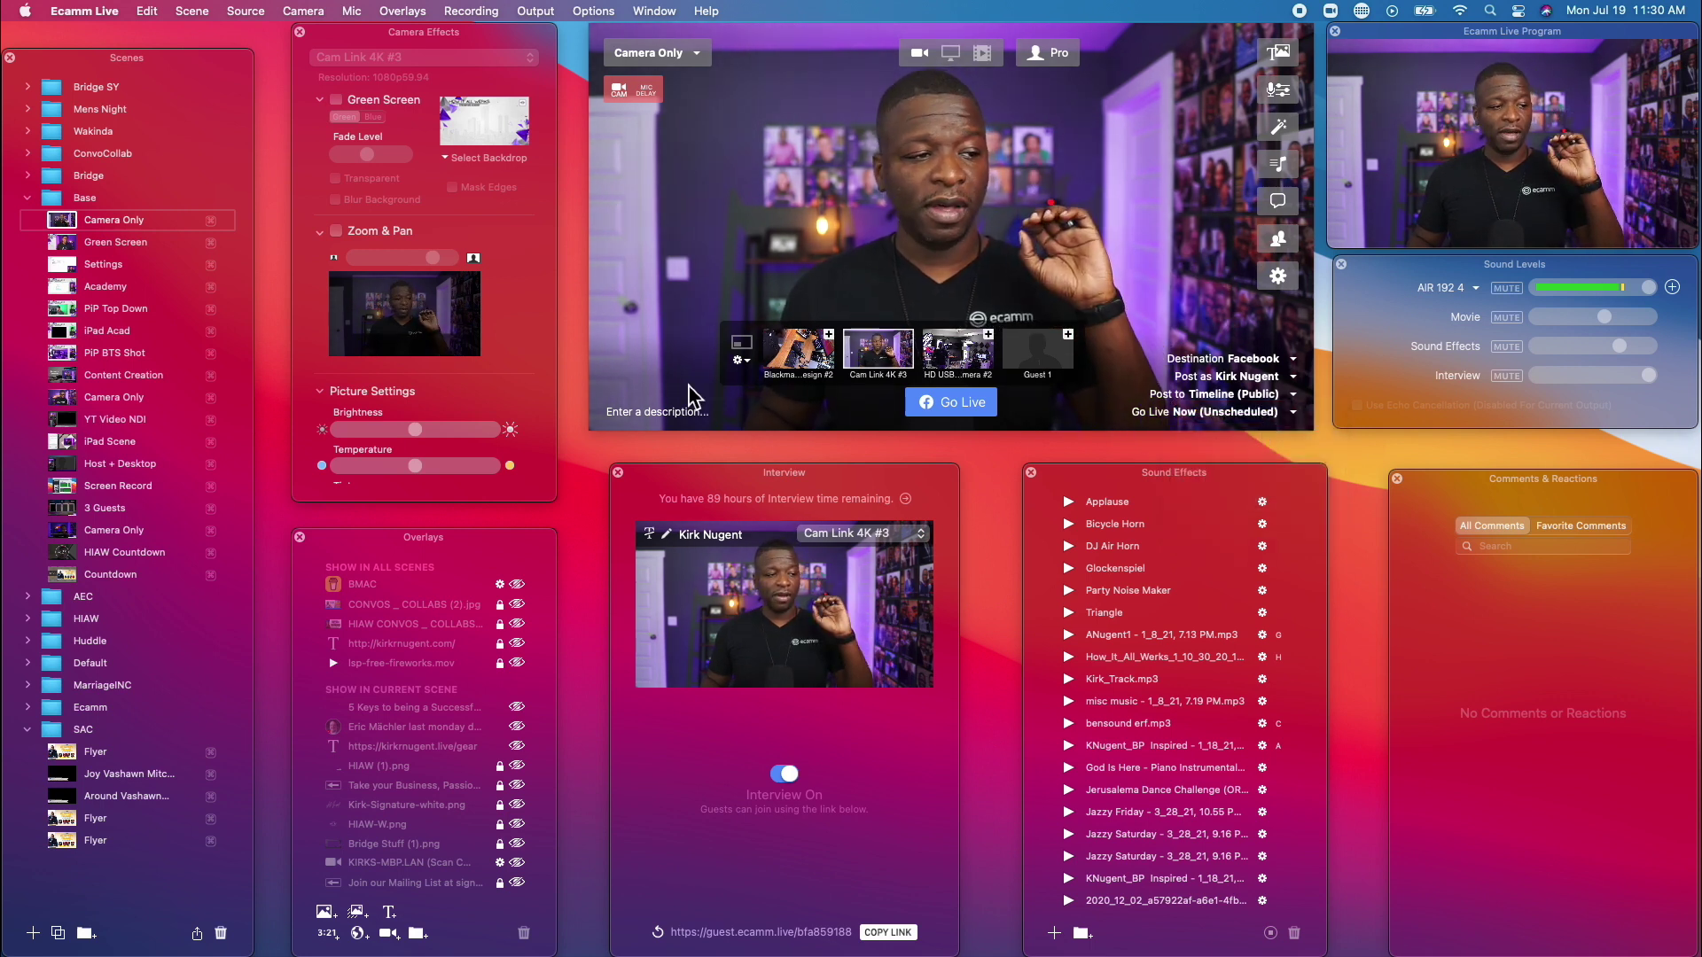
pyautogui.click(653, 416)
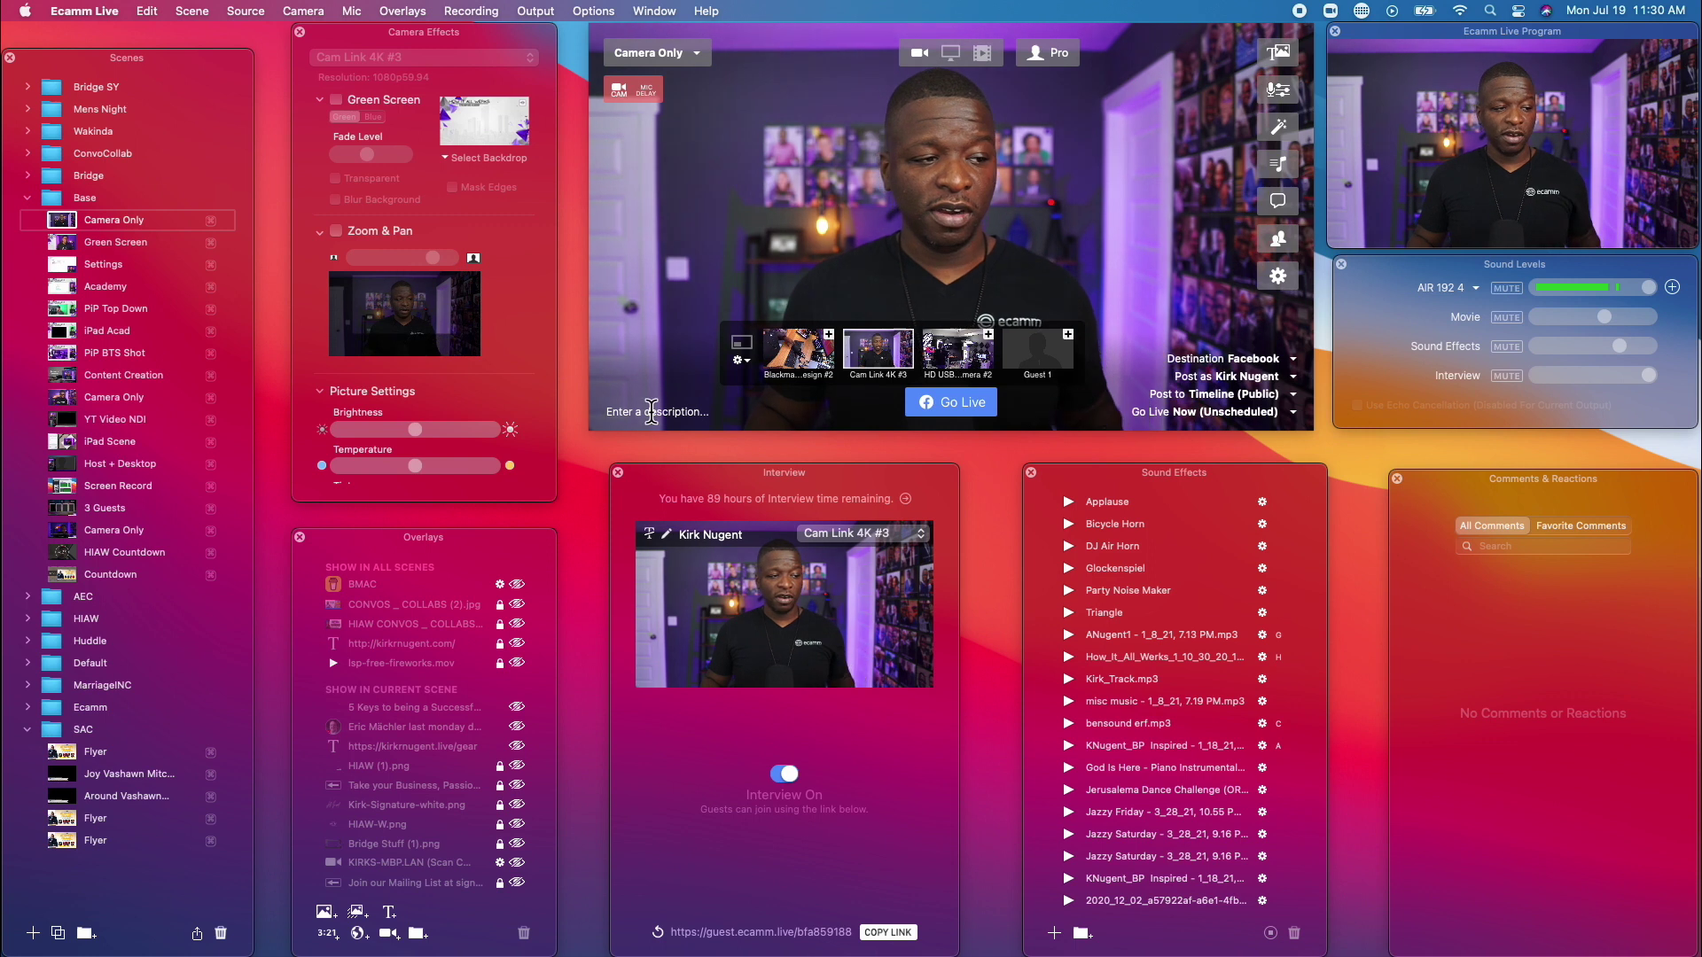
pyautogui.write('Test Live S')
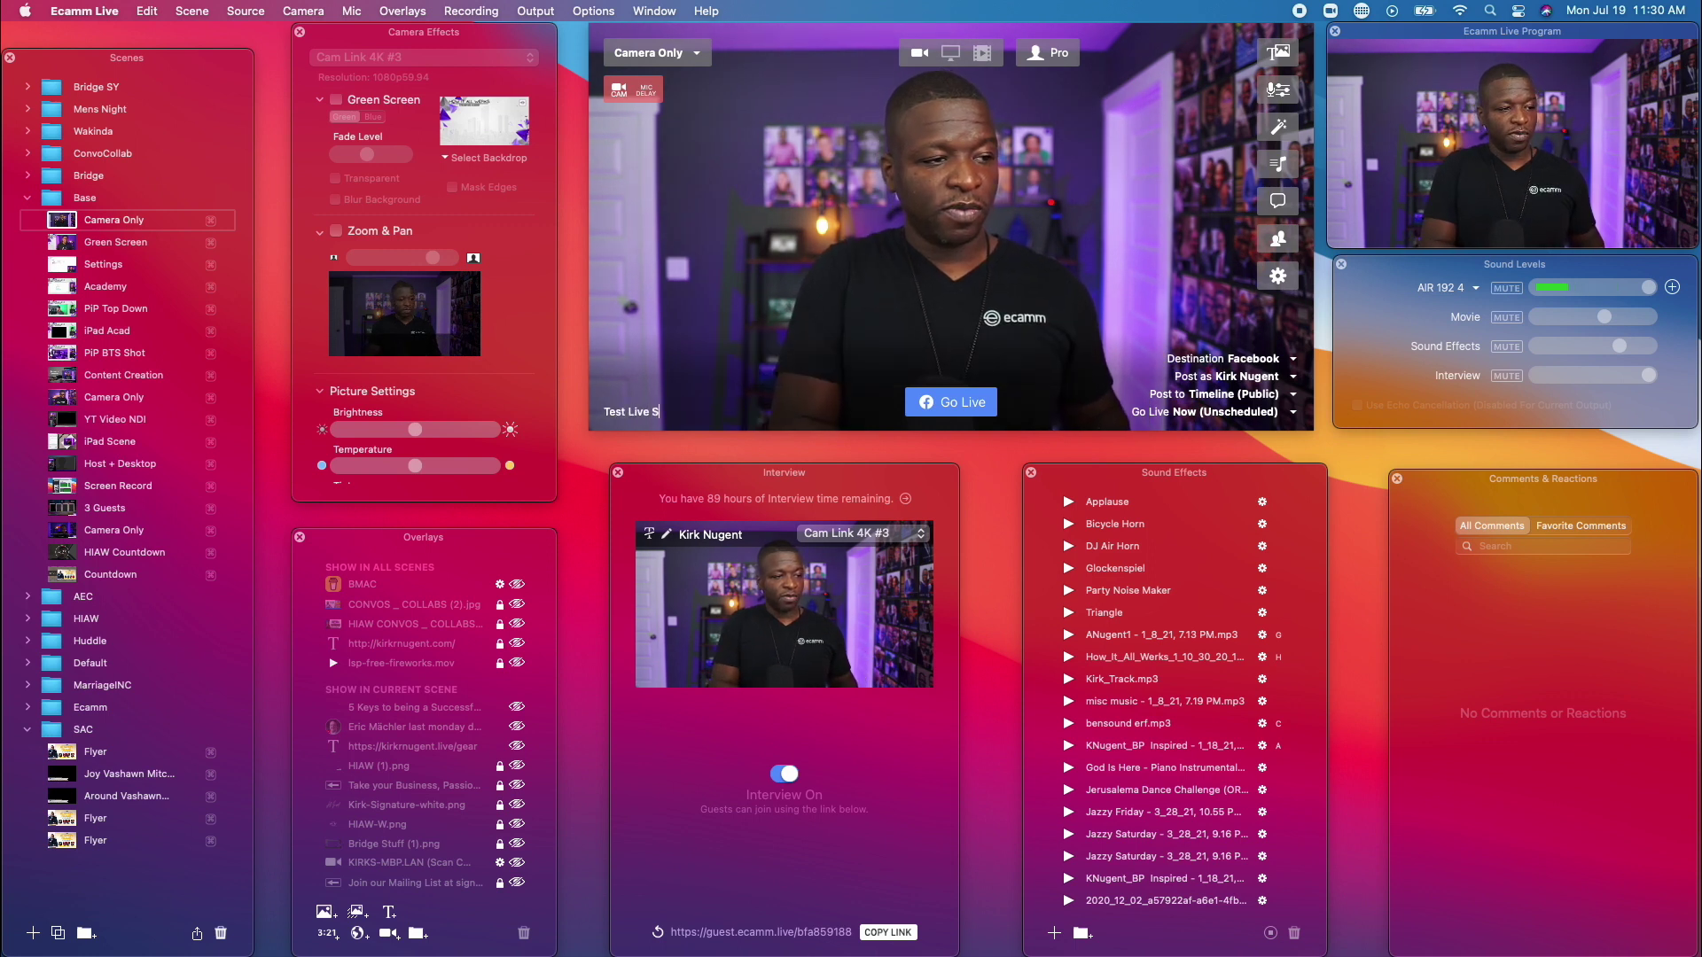
pyautogui.write('tream')
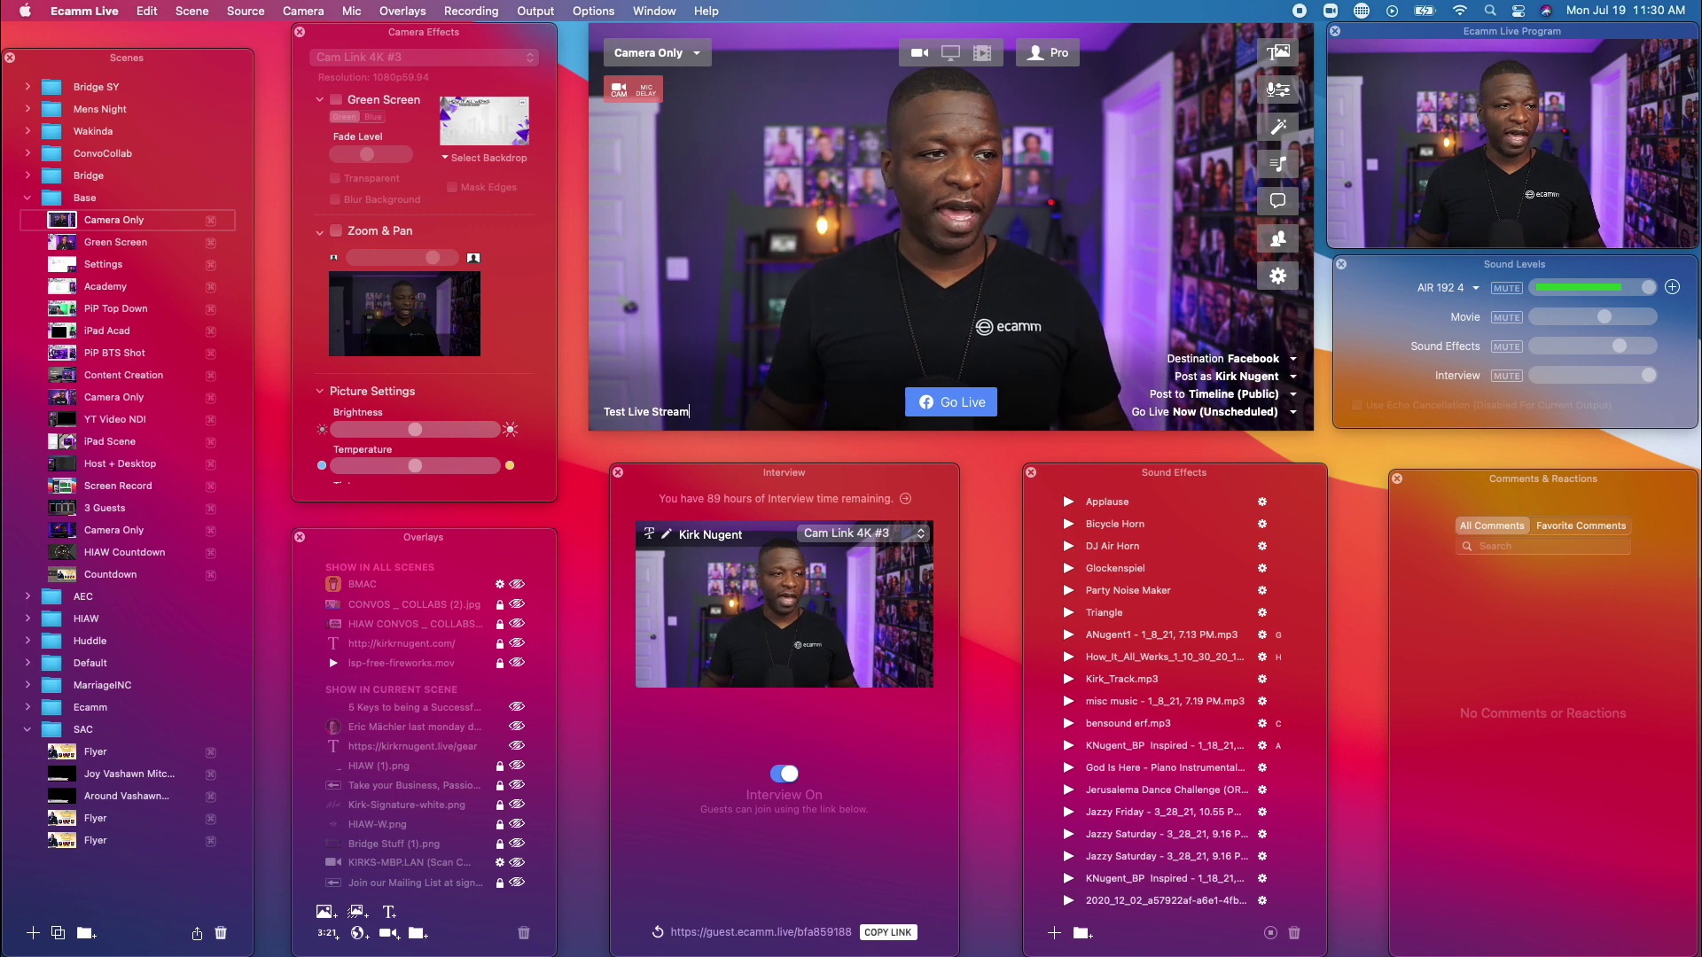
pyautogui.moveTo(658, 416)
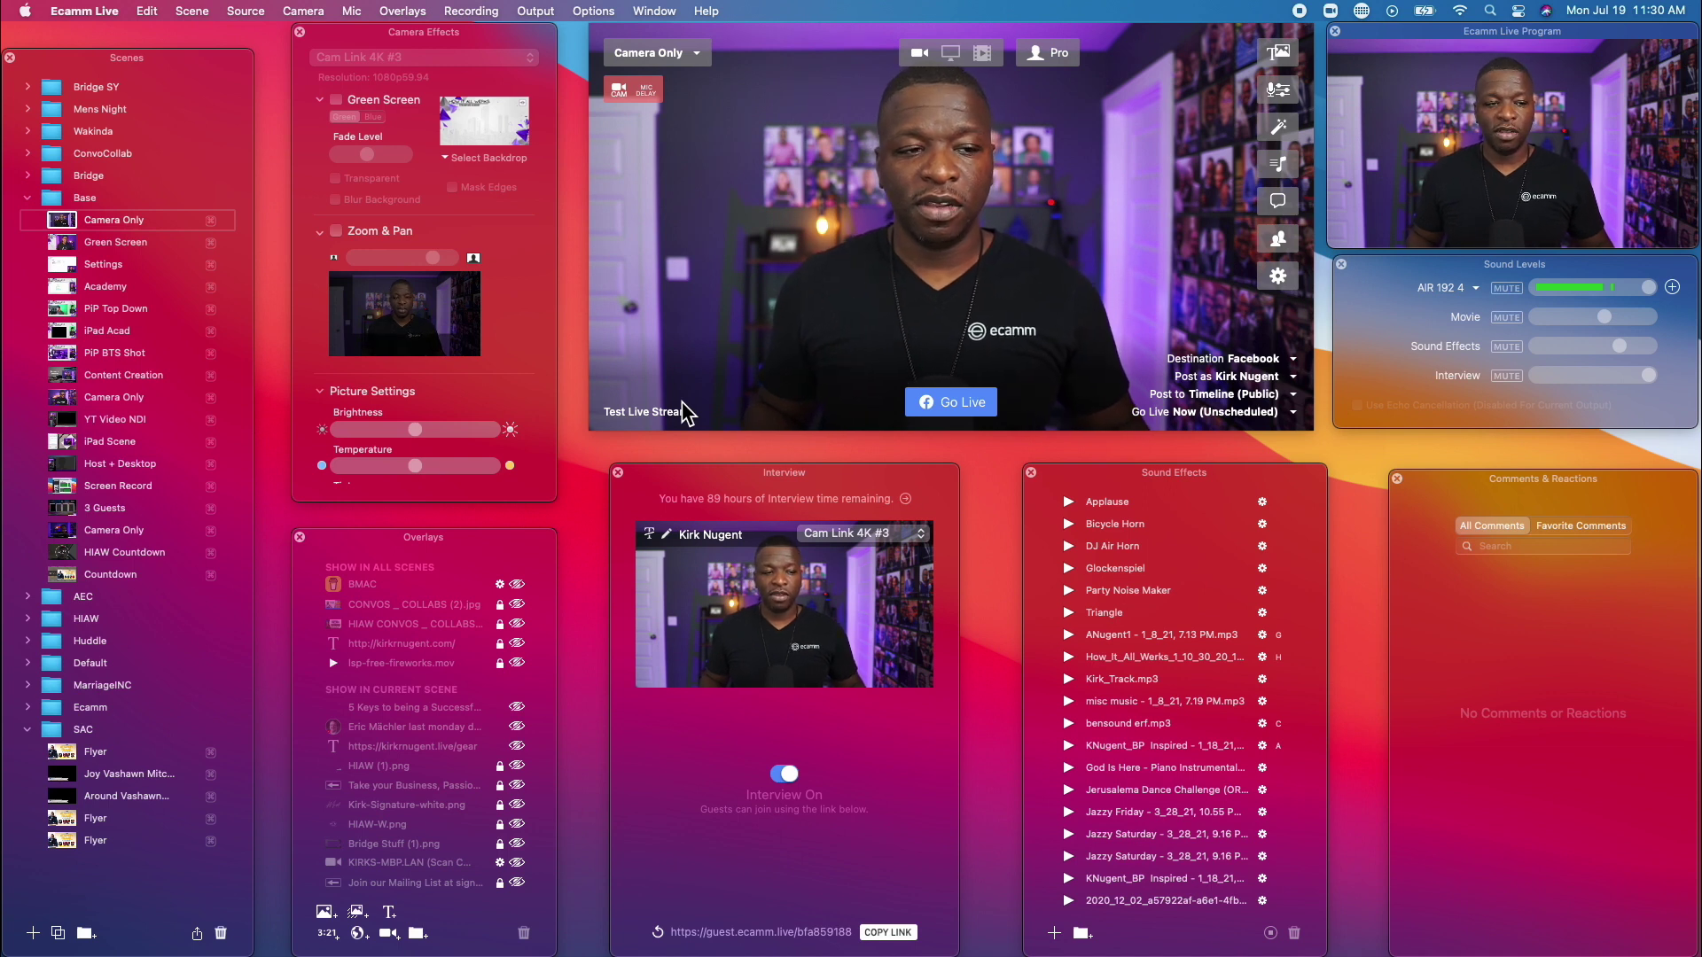
pyautogui.moveTo(802, 400)
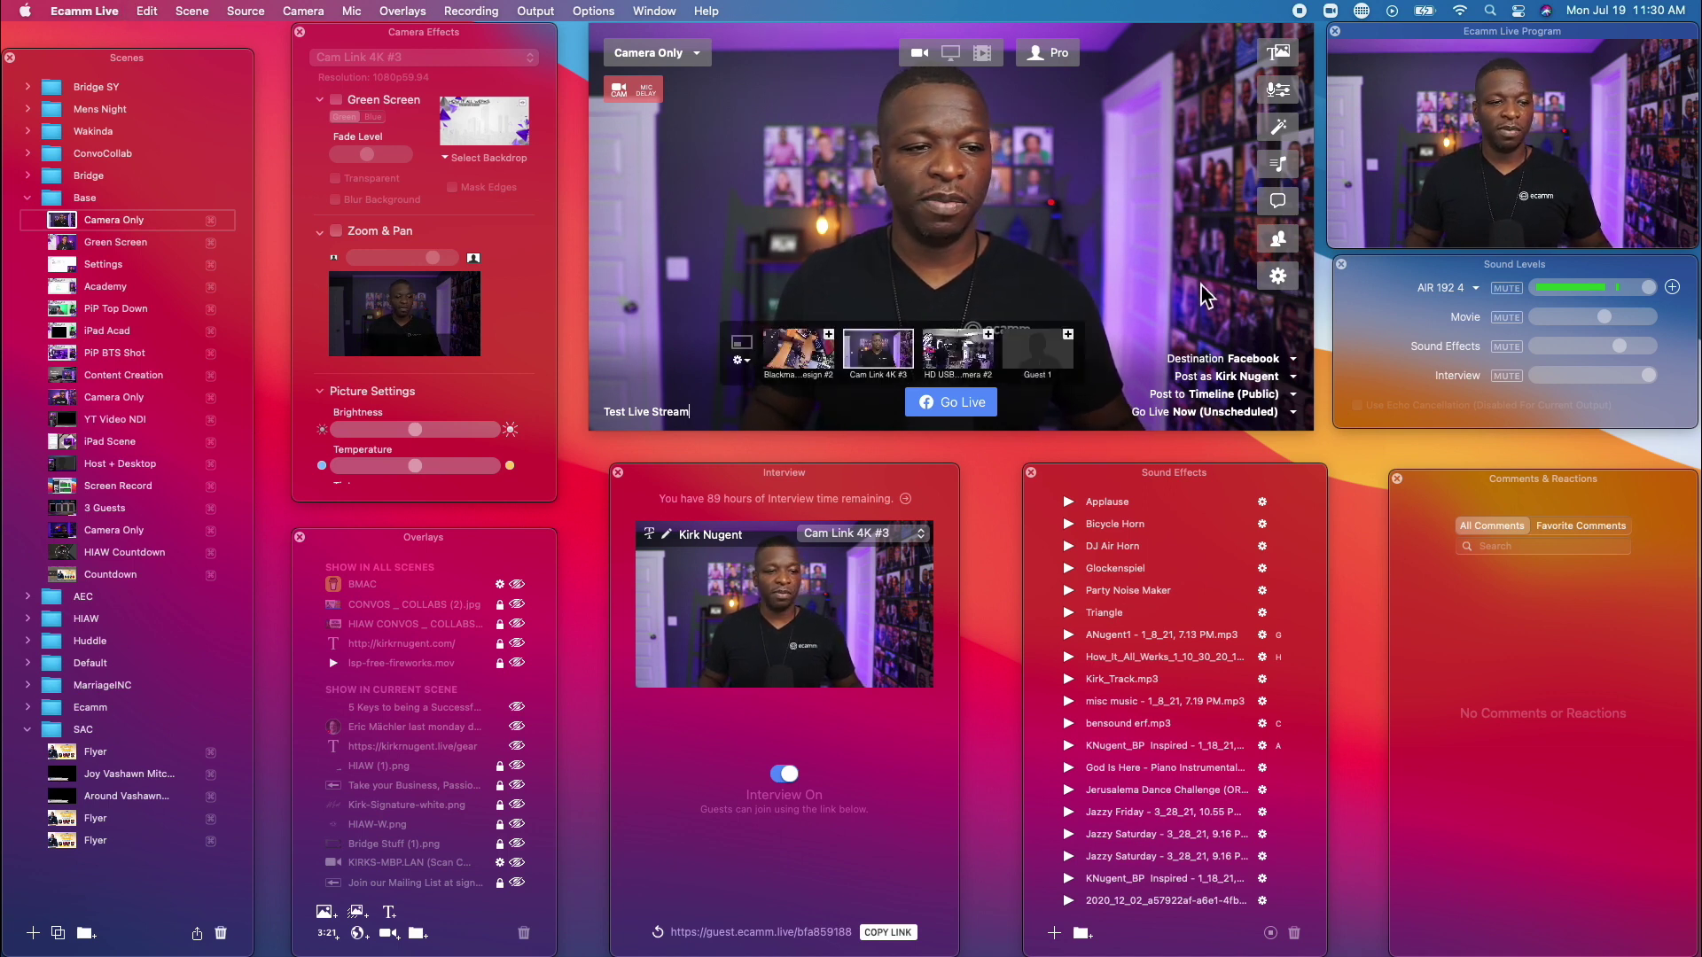
pyautogui.click(1294, 359)
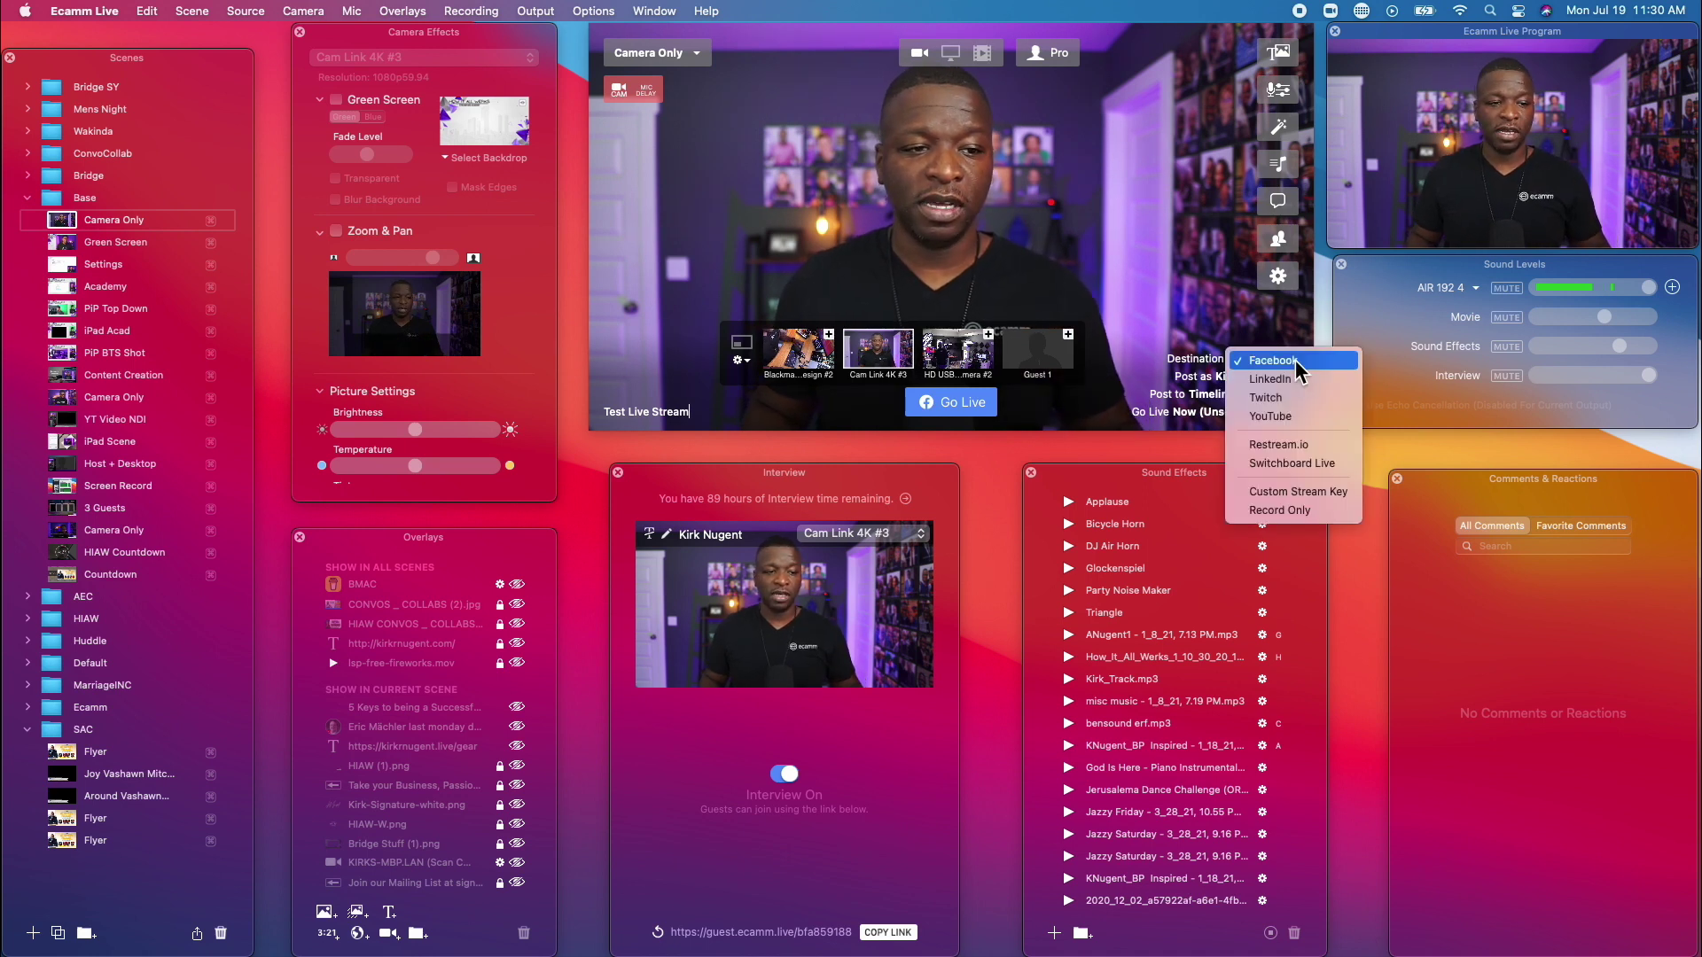
# Choose YouTube, sign in with Google using the channel account, and allow Ecamm Live access.
pyautogui.click(1302, 417)
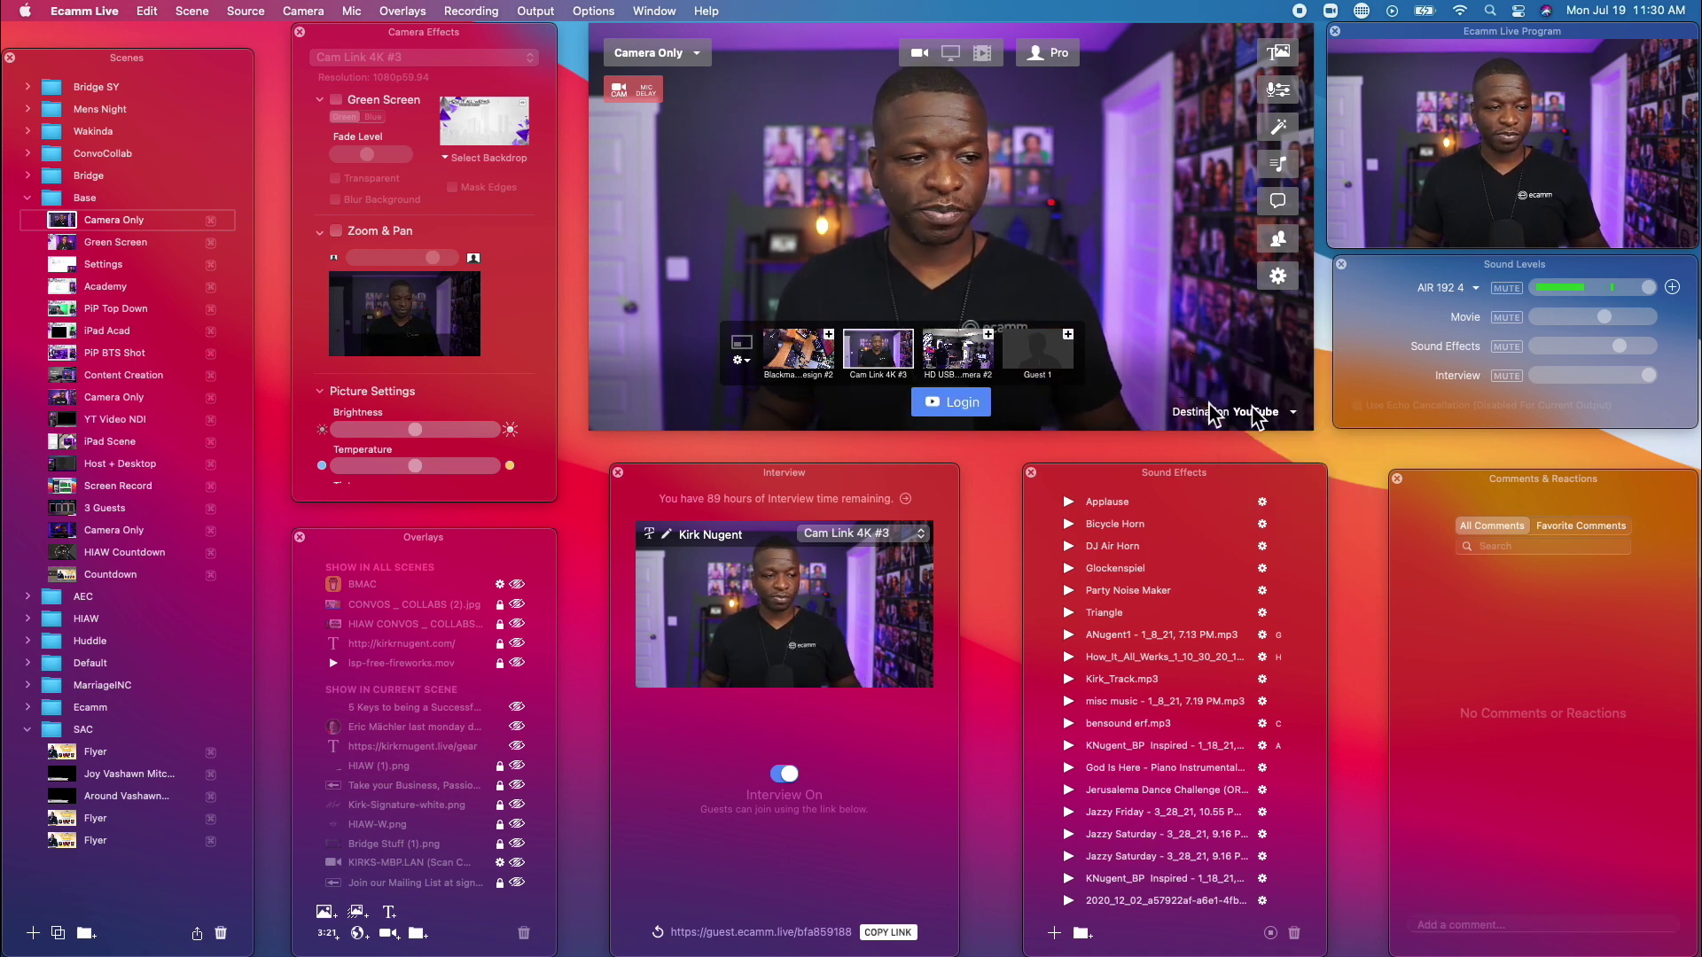
pyautogui.click(971, 403)
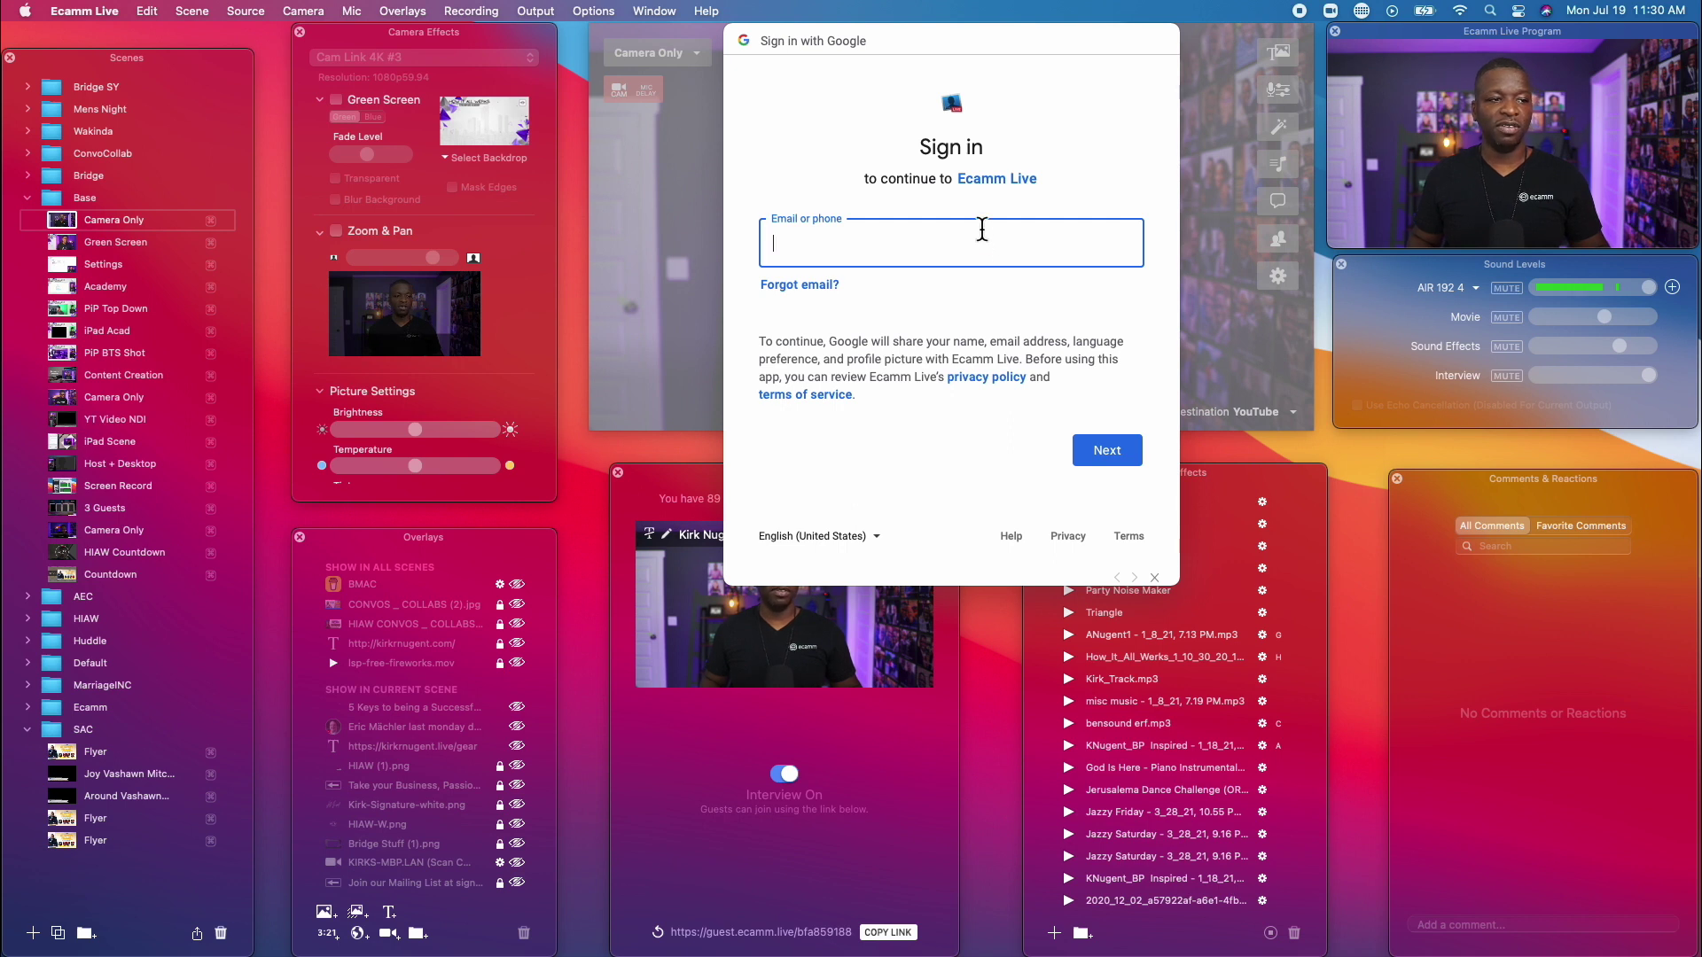
pyautogui.click(1128, 454)
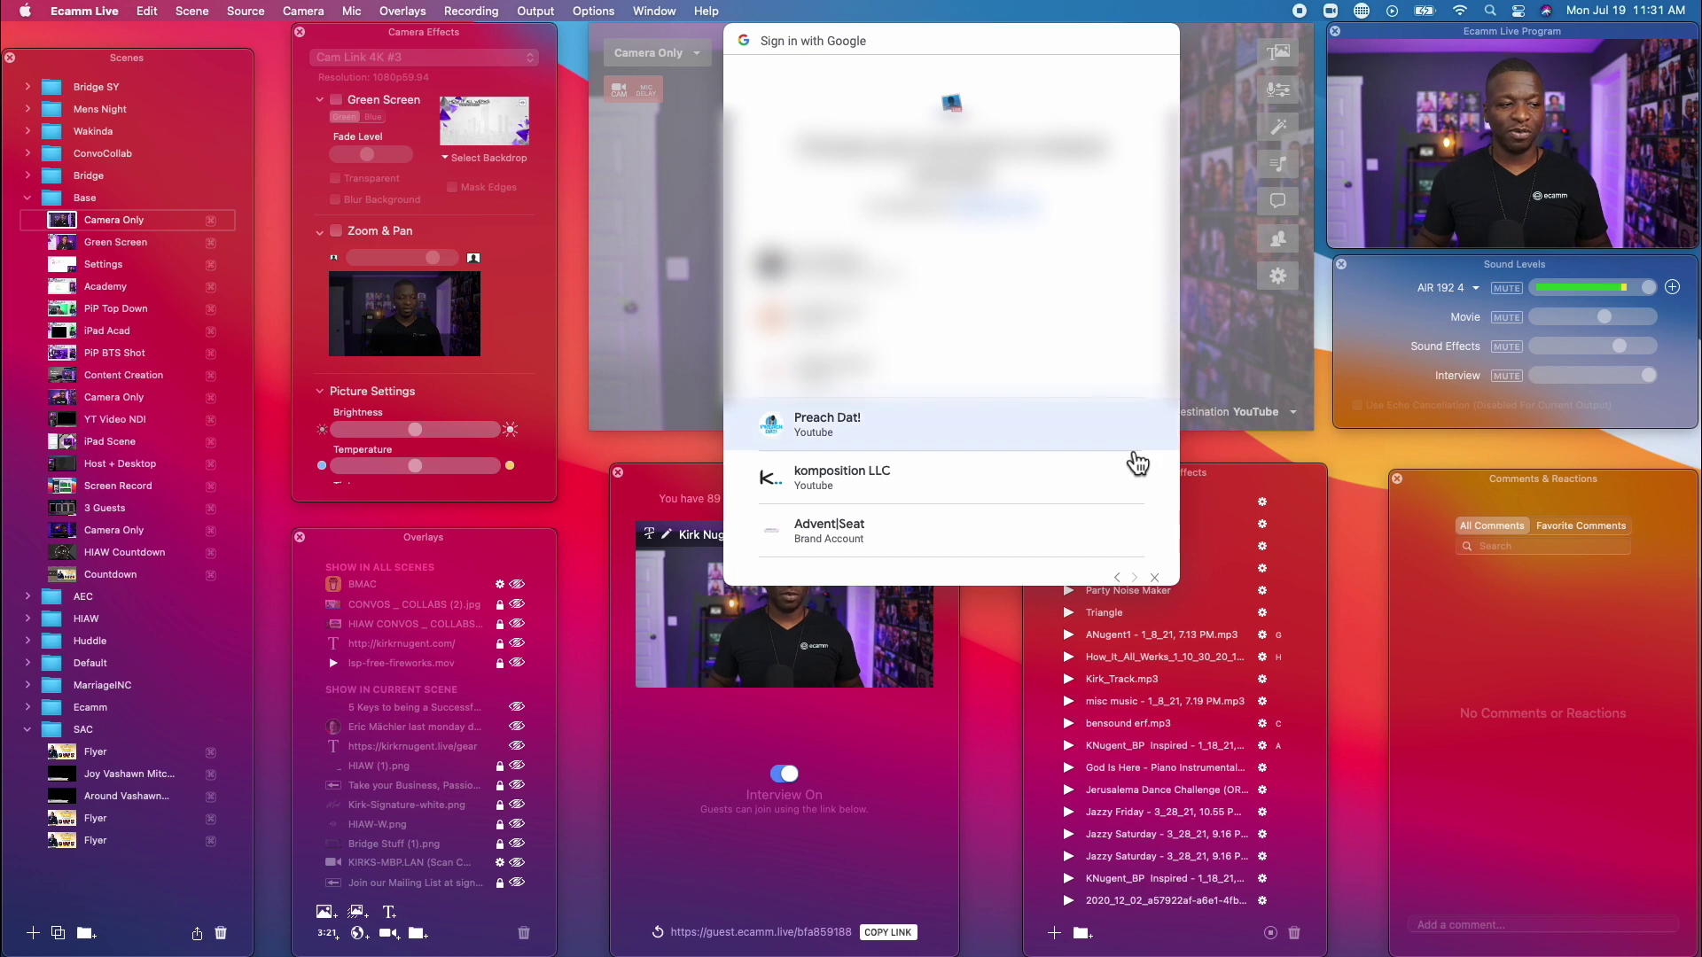
pyautogui.scroll(-1, 1066, 397)
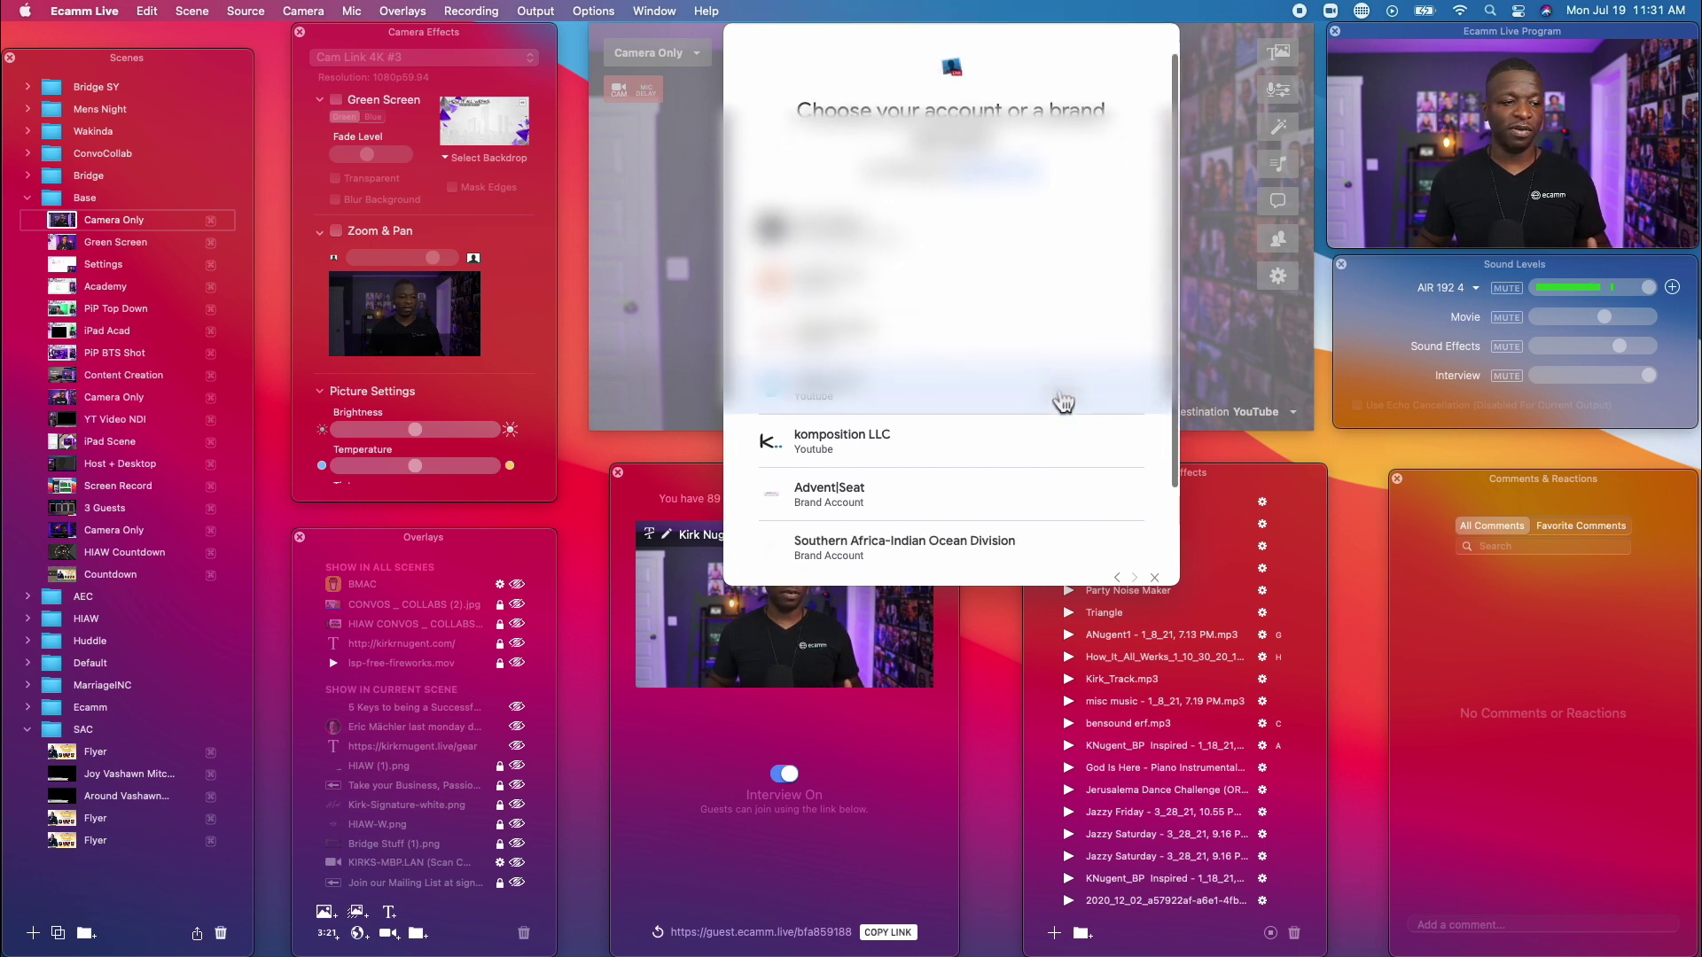
pyautogui.scroll(-3, 1064, 404)
pyautogui.scroll(5, 1064, 403)
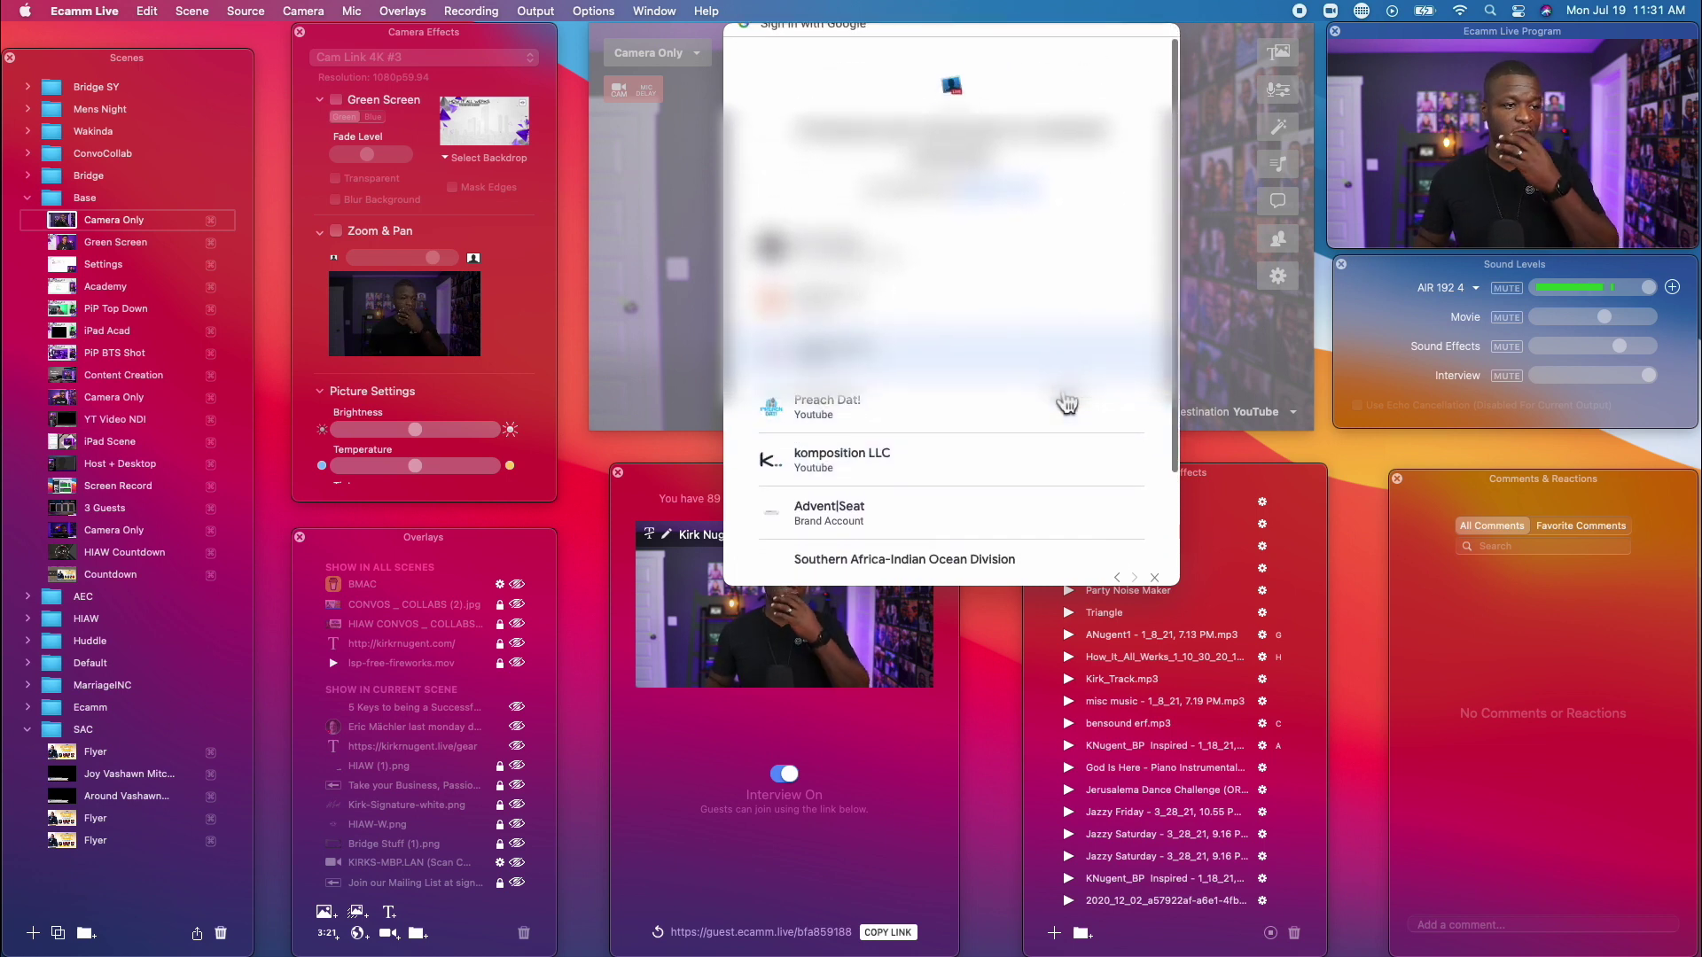
pyautogui.scroll(2, 1059, 401)
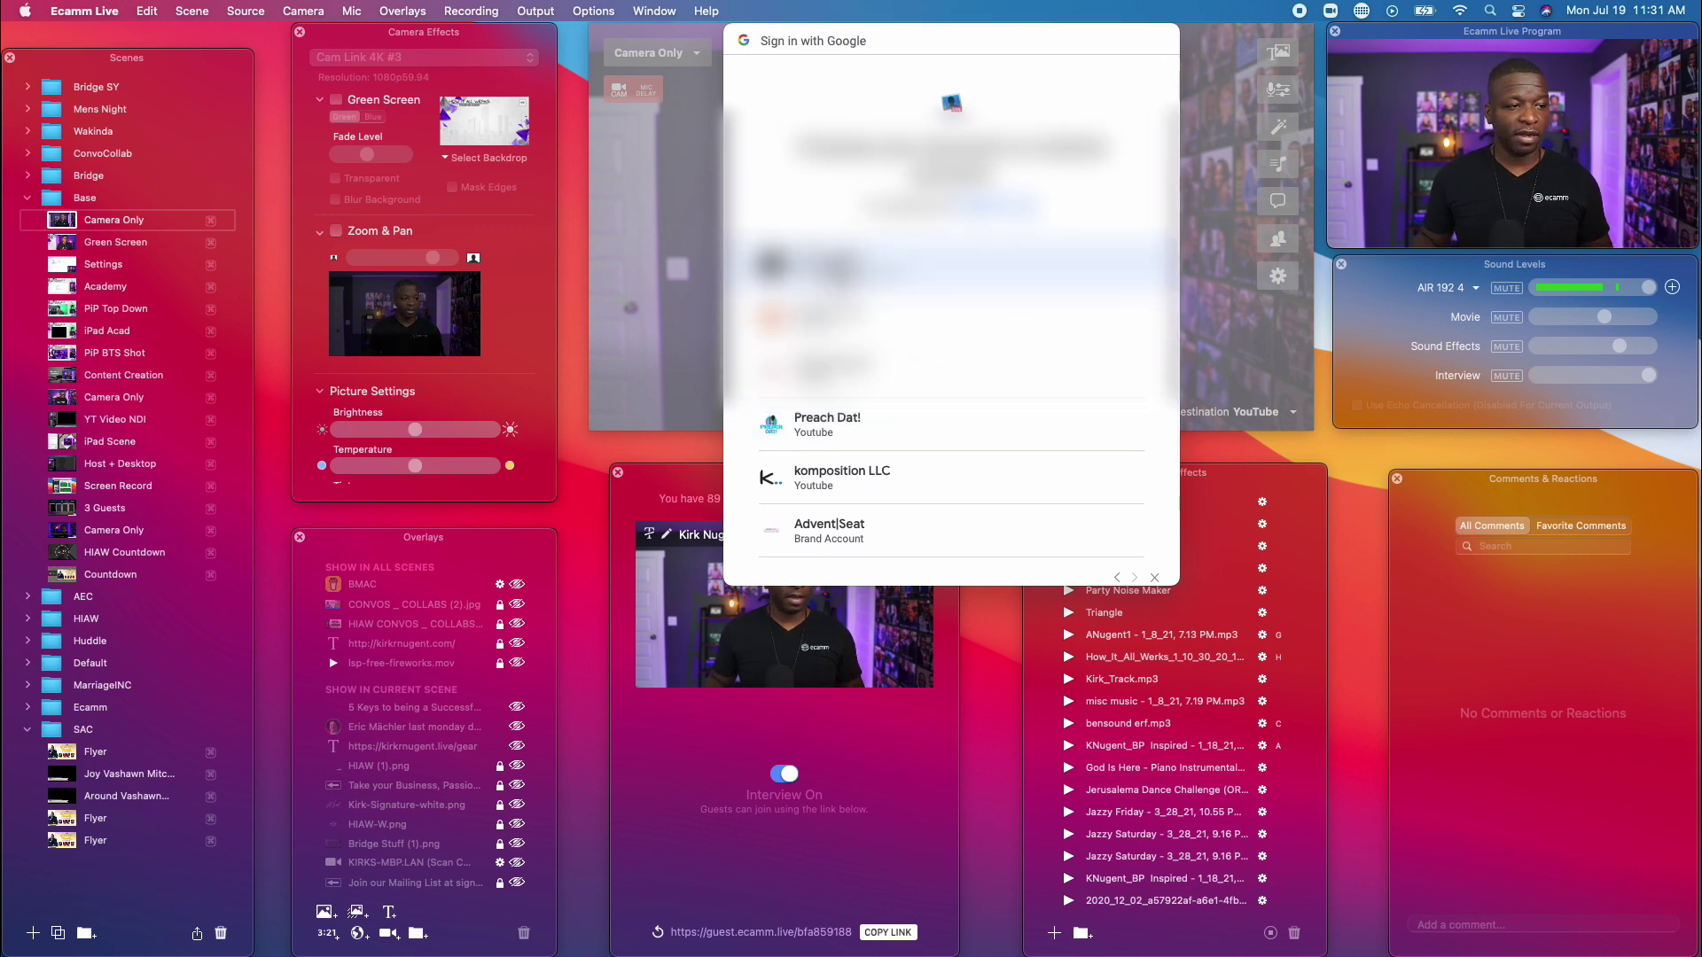
pyautogui.click(833, 266)
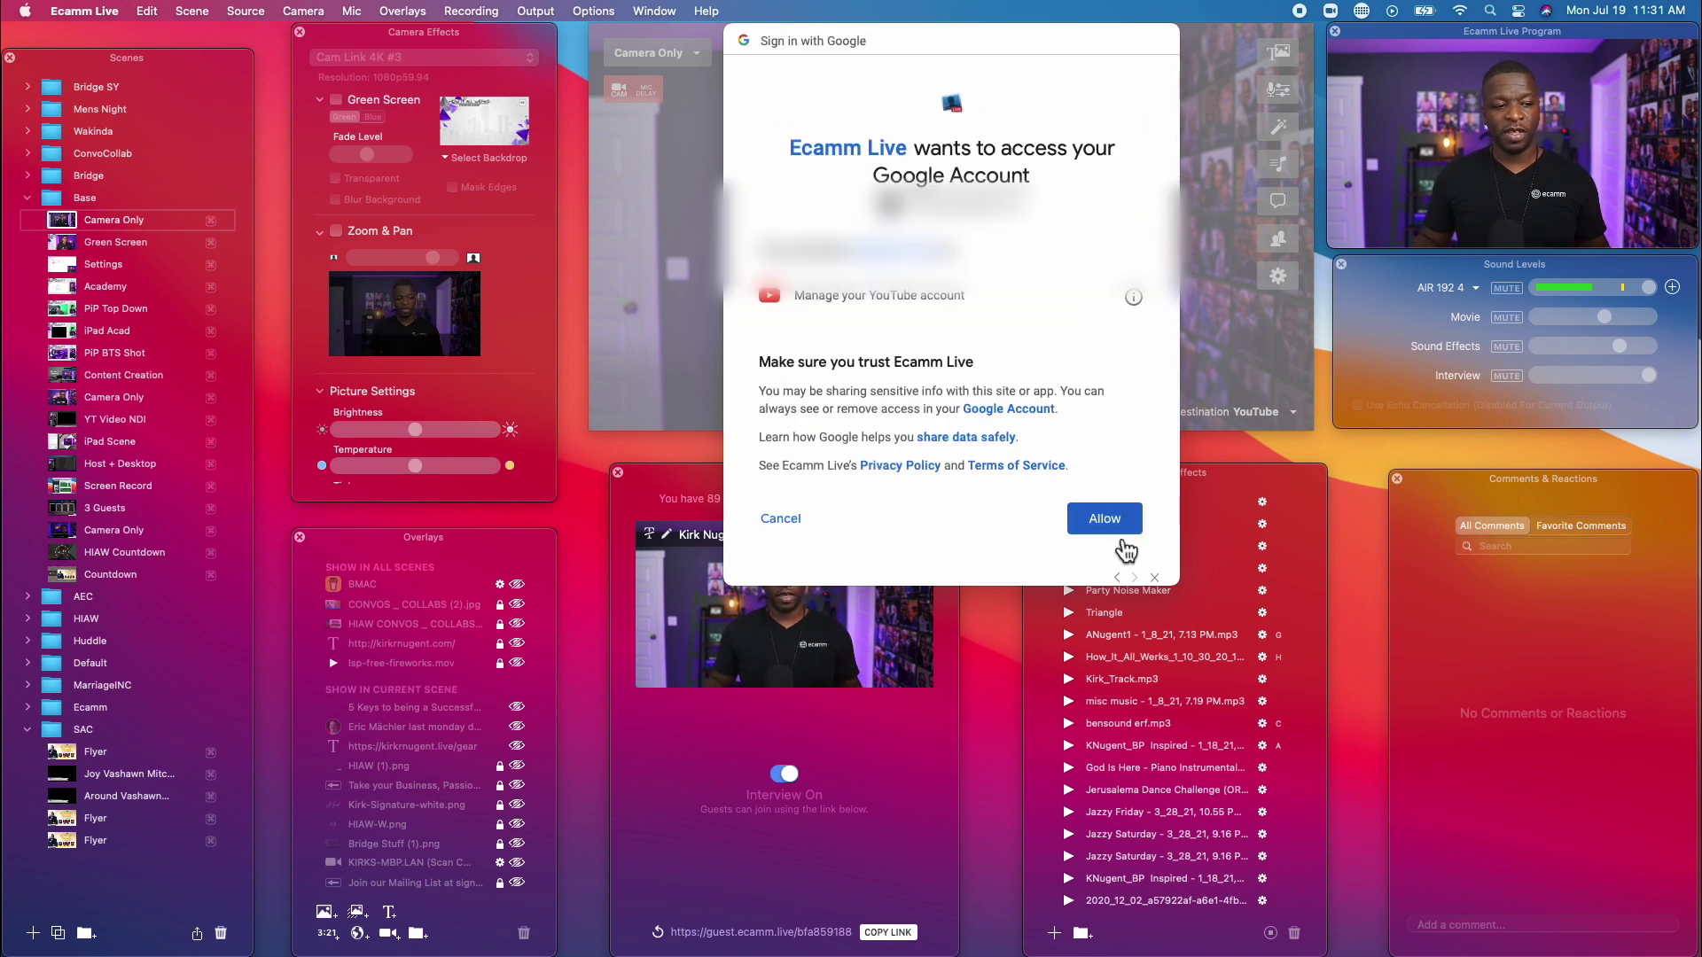
pyautogui.click(1109, 522)
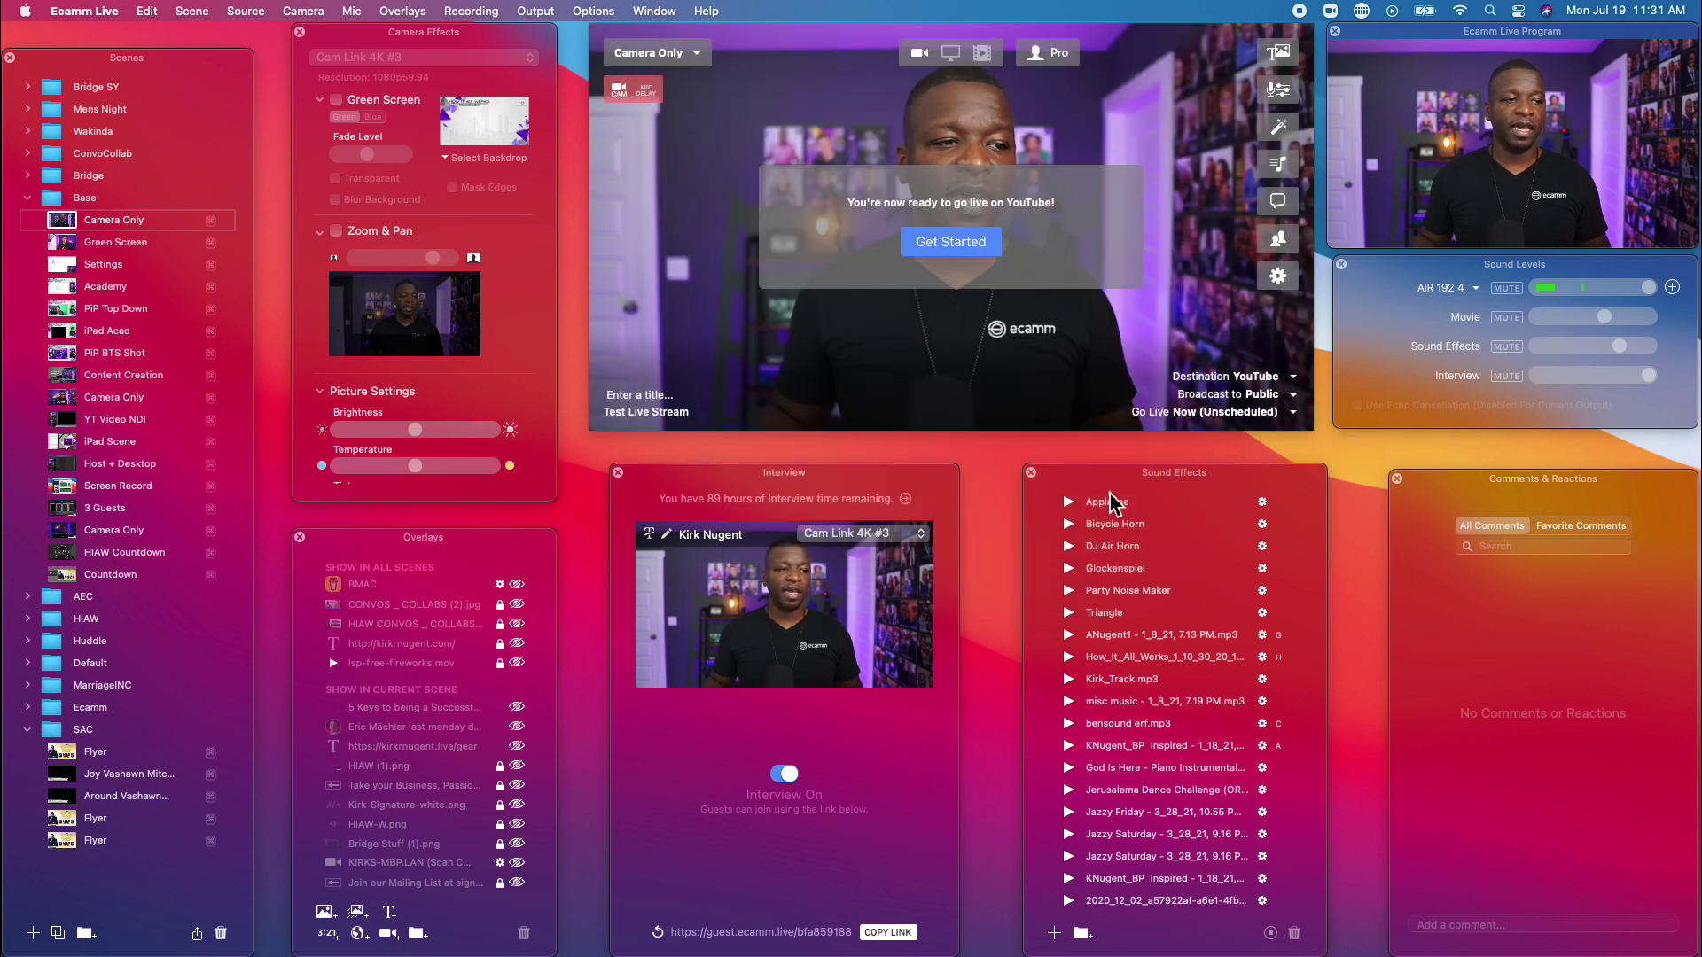
# Keep the broadcast privacy Public and delete the Test Live Stream description.
pyautogui.click(1295, 396)
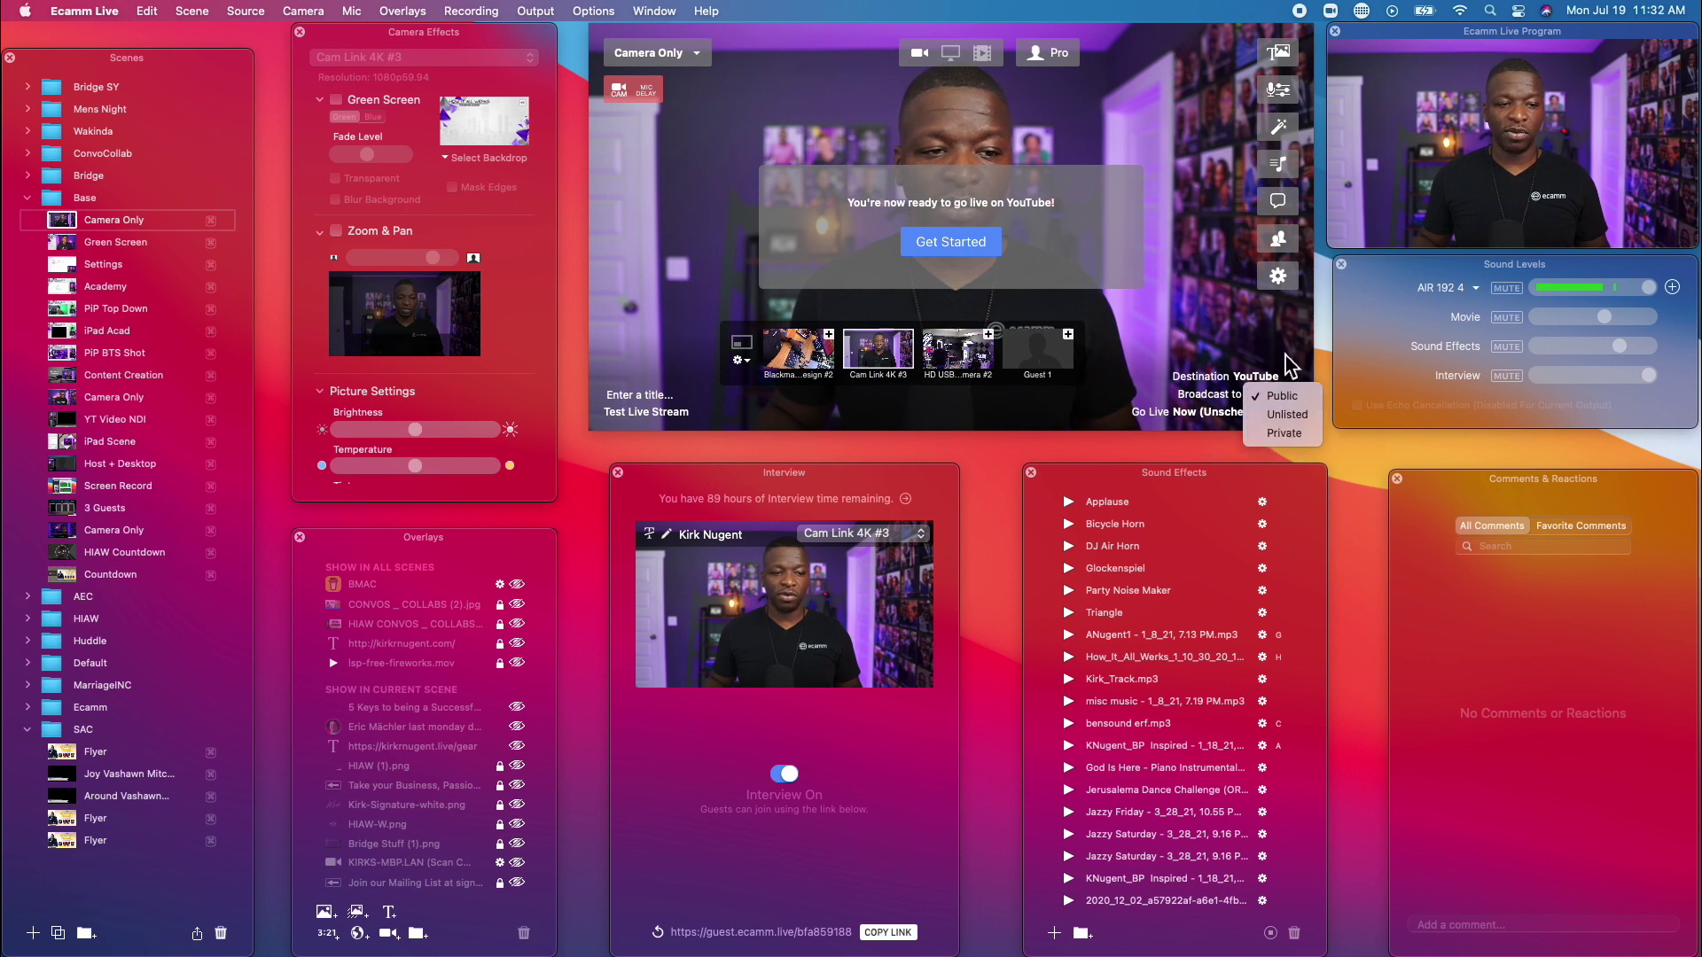
pyautogui.click(1292, 373)
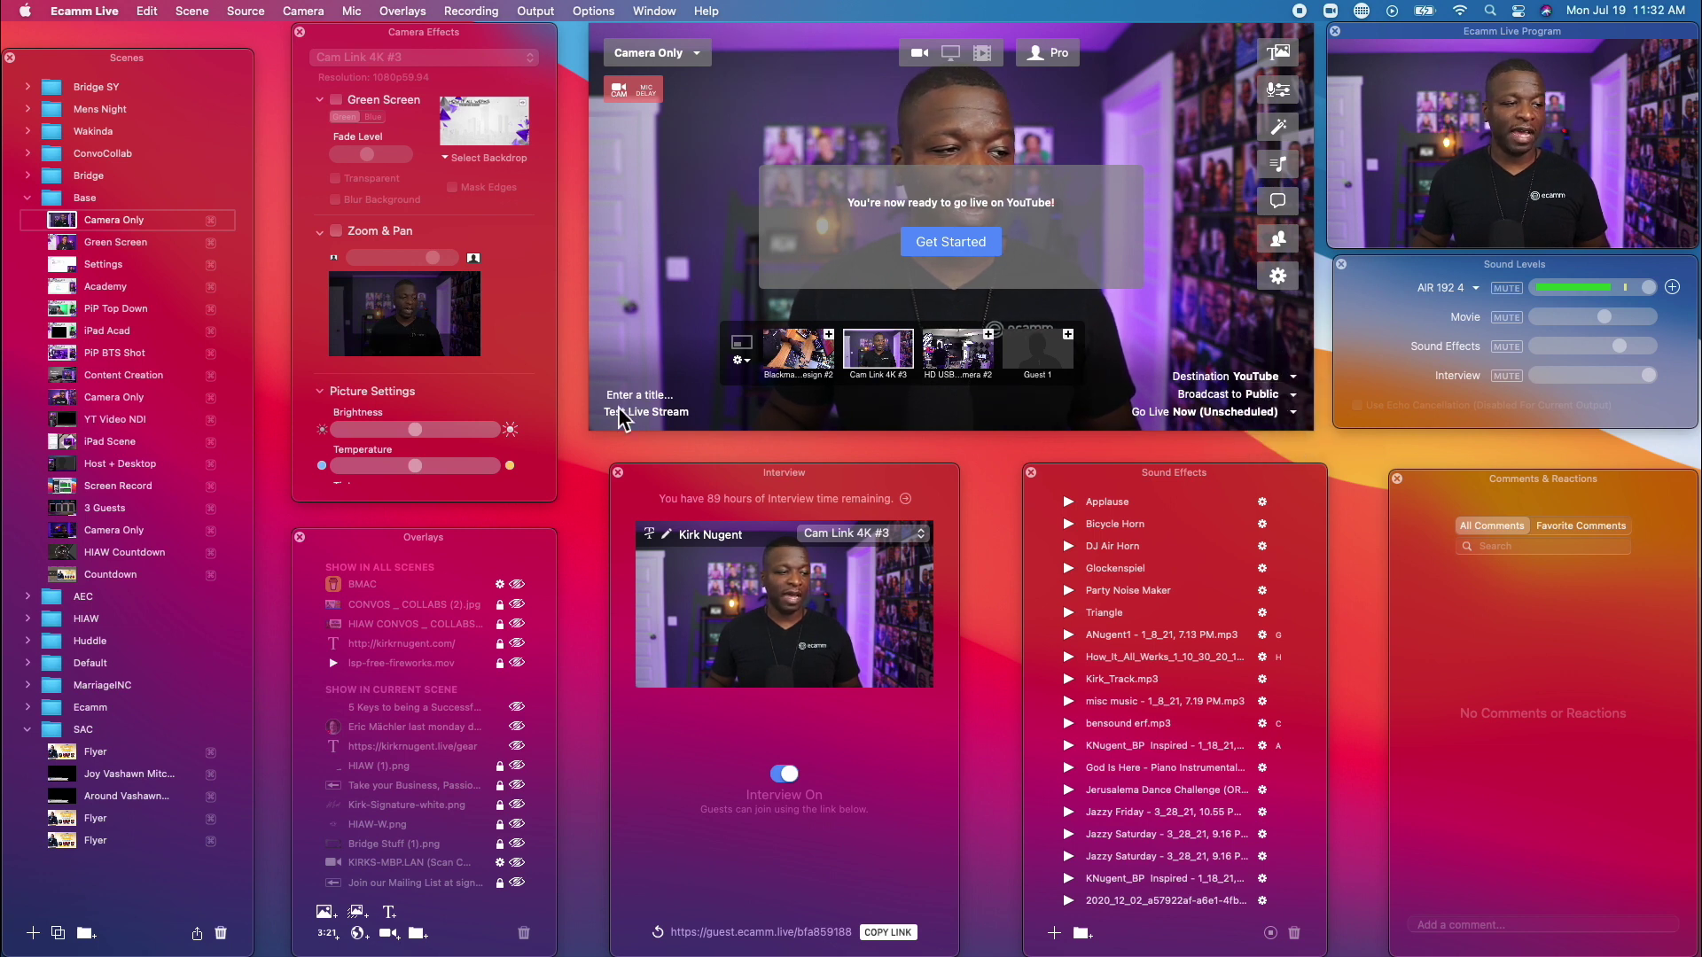
pyautogui.doubleClick(641, 413)
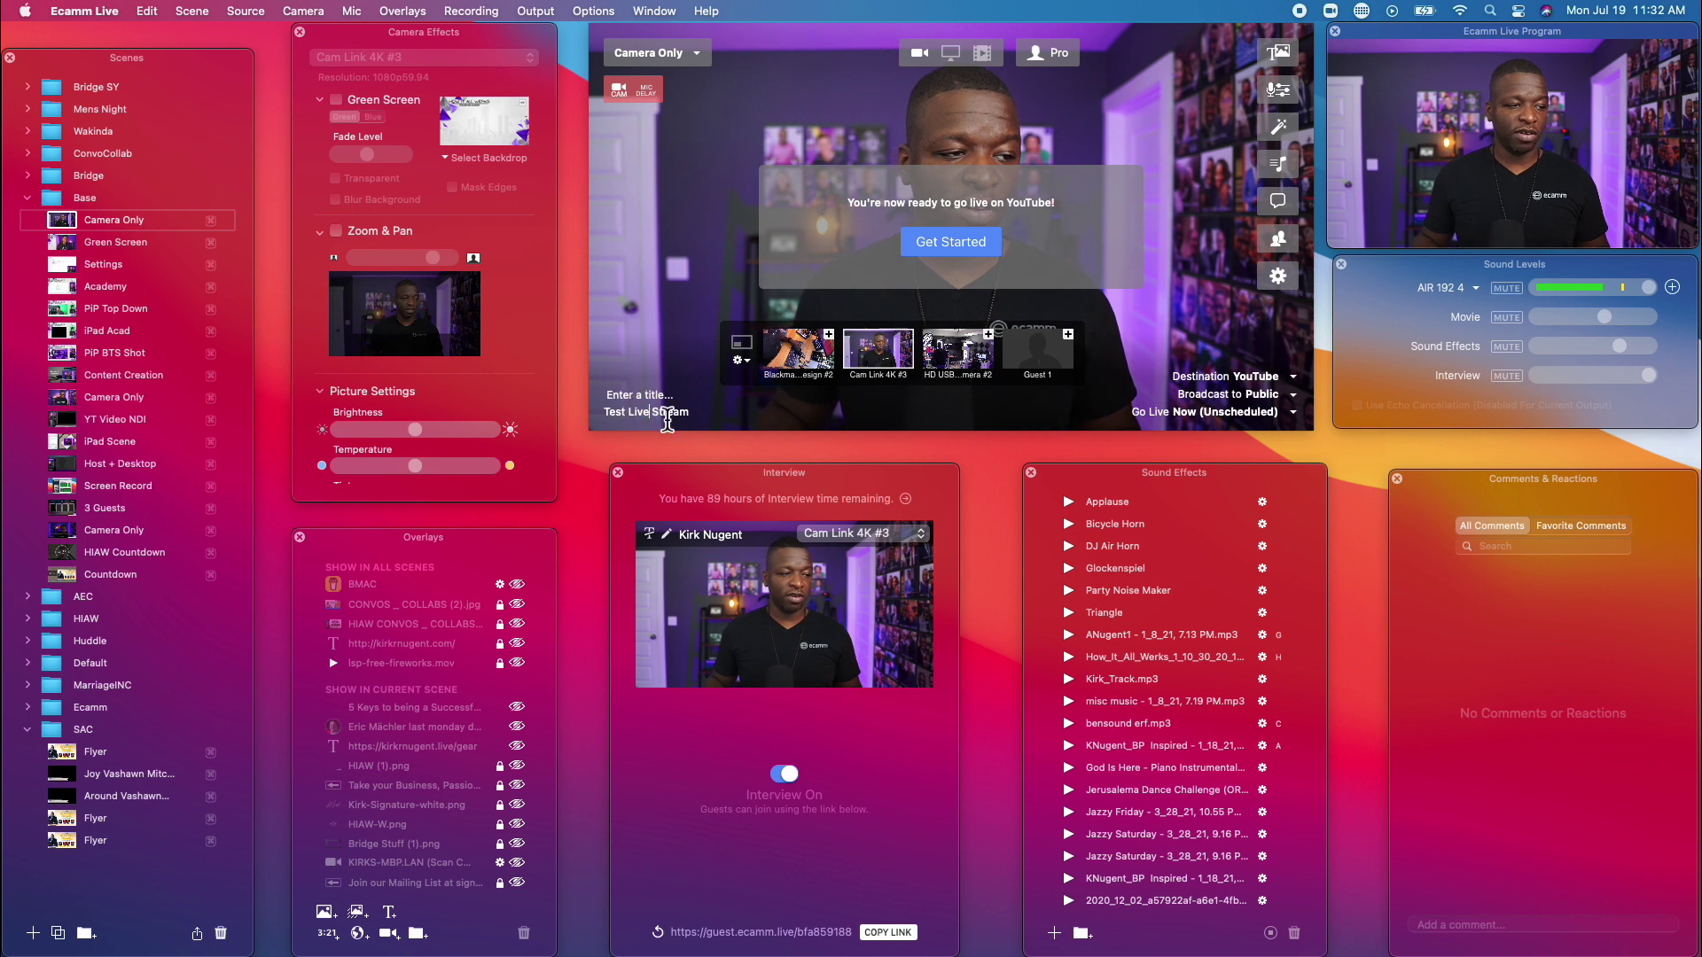
pyautogui.press('BackSpace')
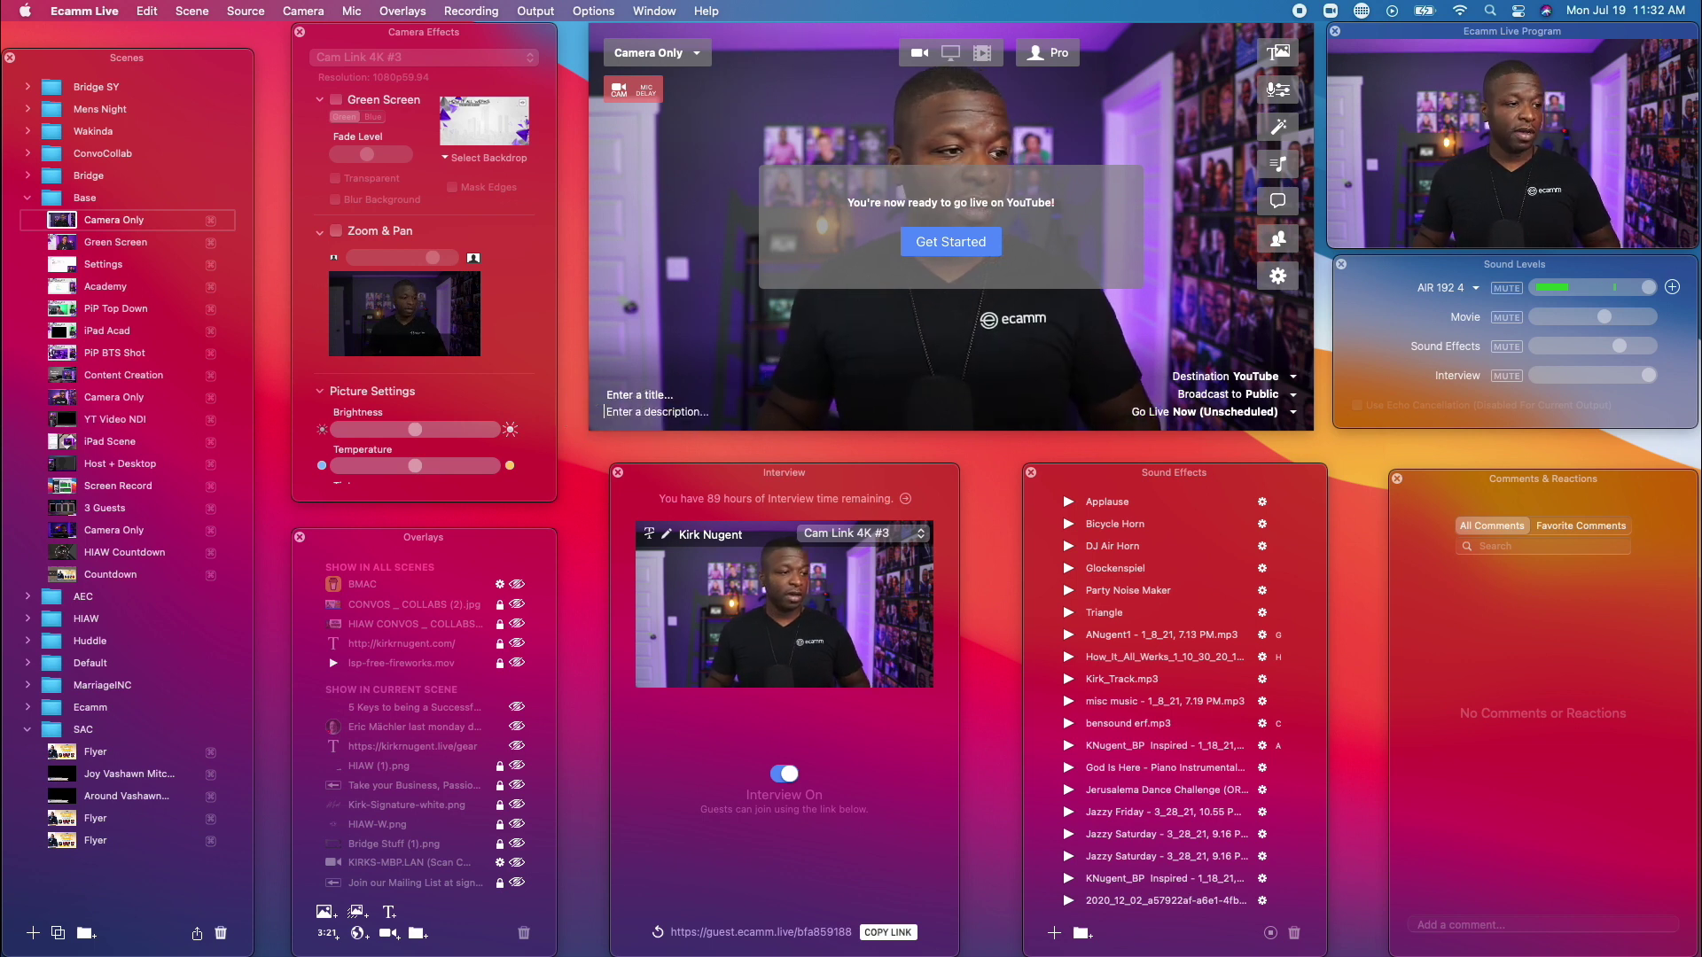
# Open the New Scheduled Live form from Go Live, then cancel it without scheduling.
pyautogui.click(1294, 412)
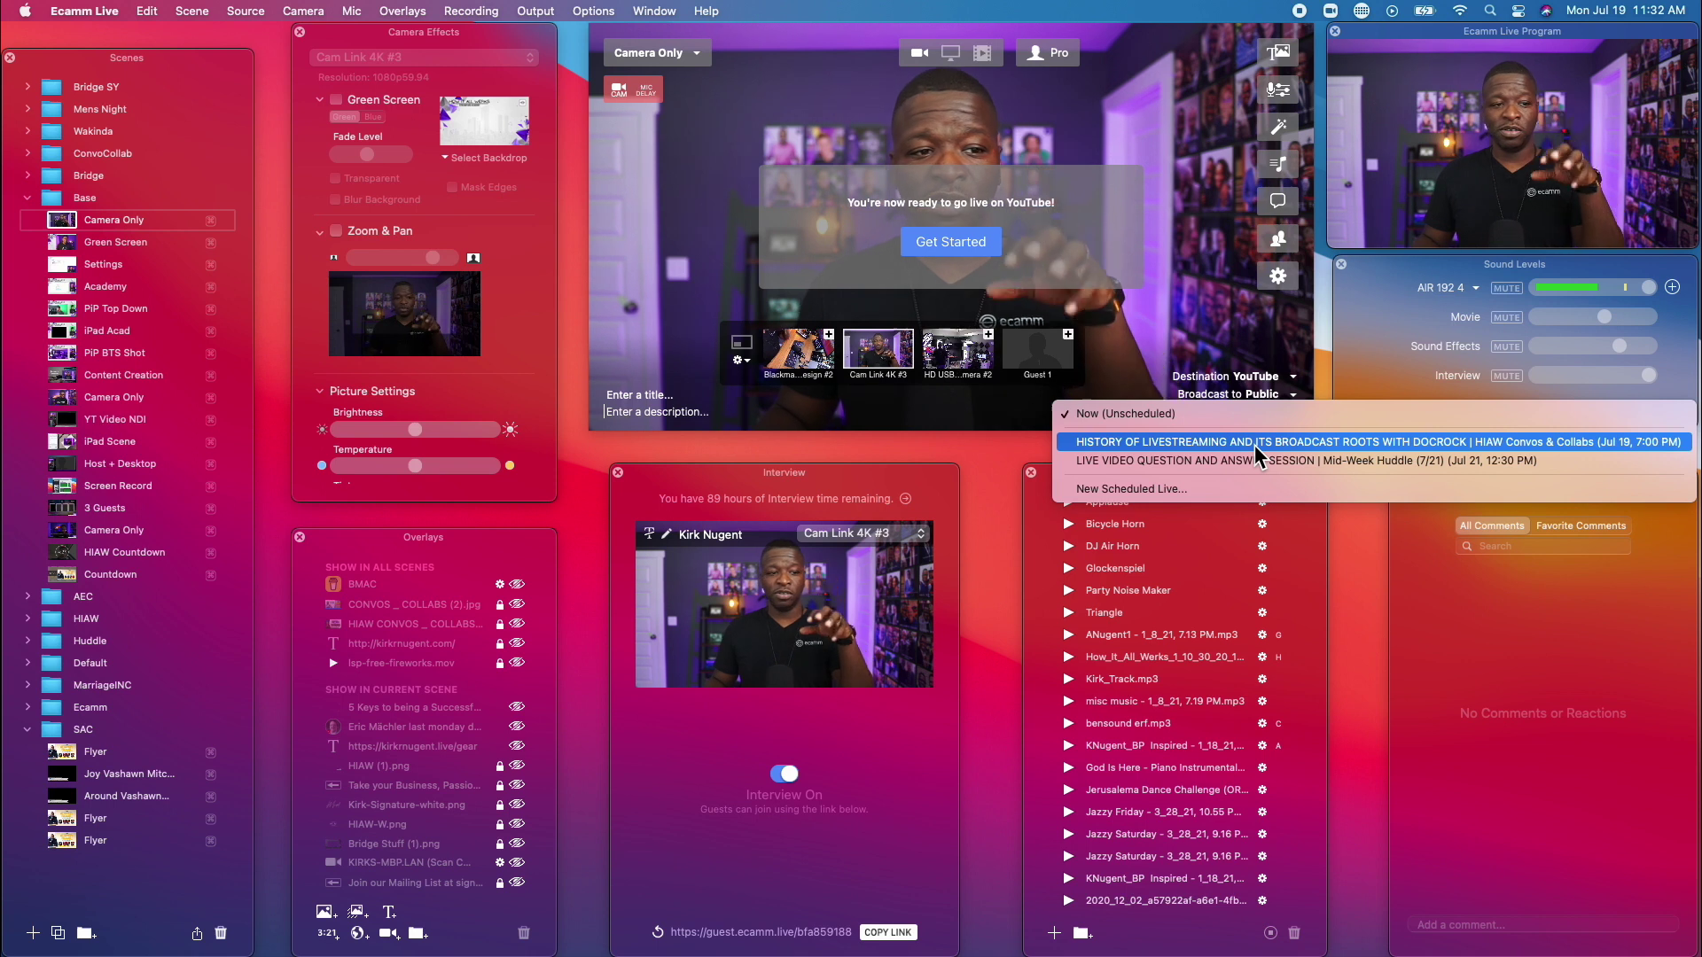
pyautogui.click(1269, 355)
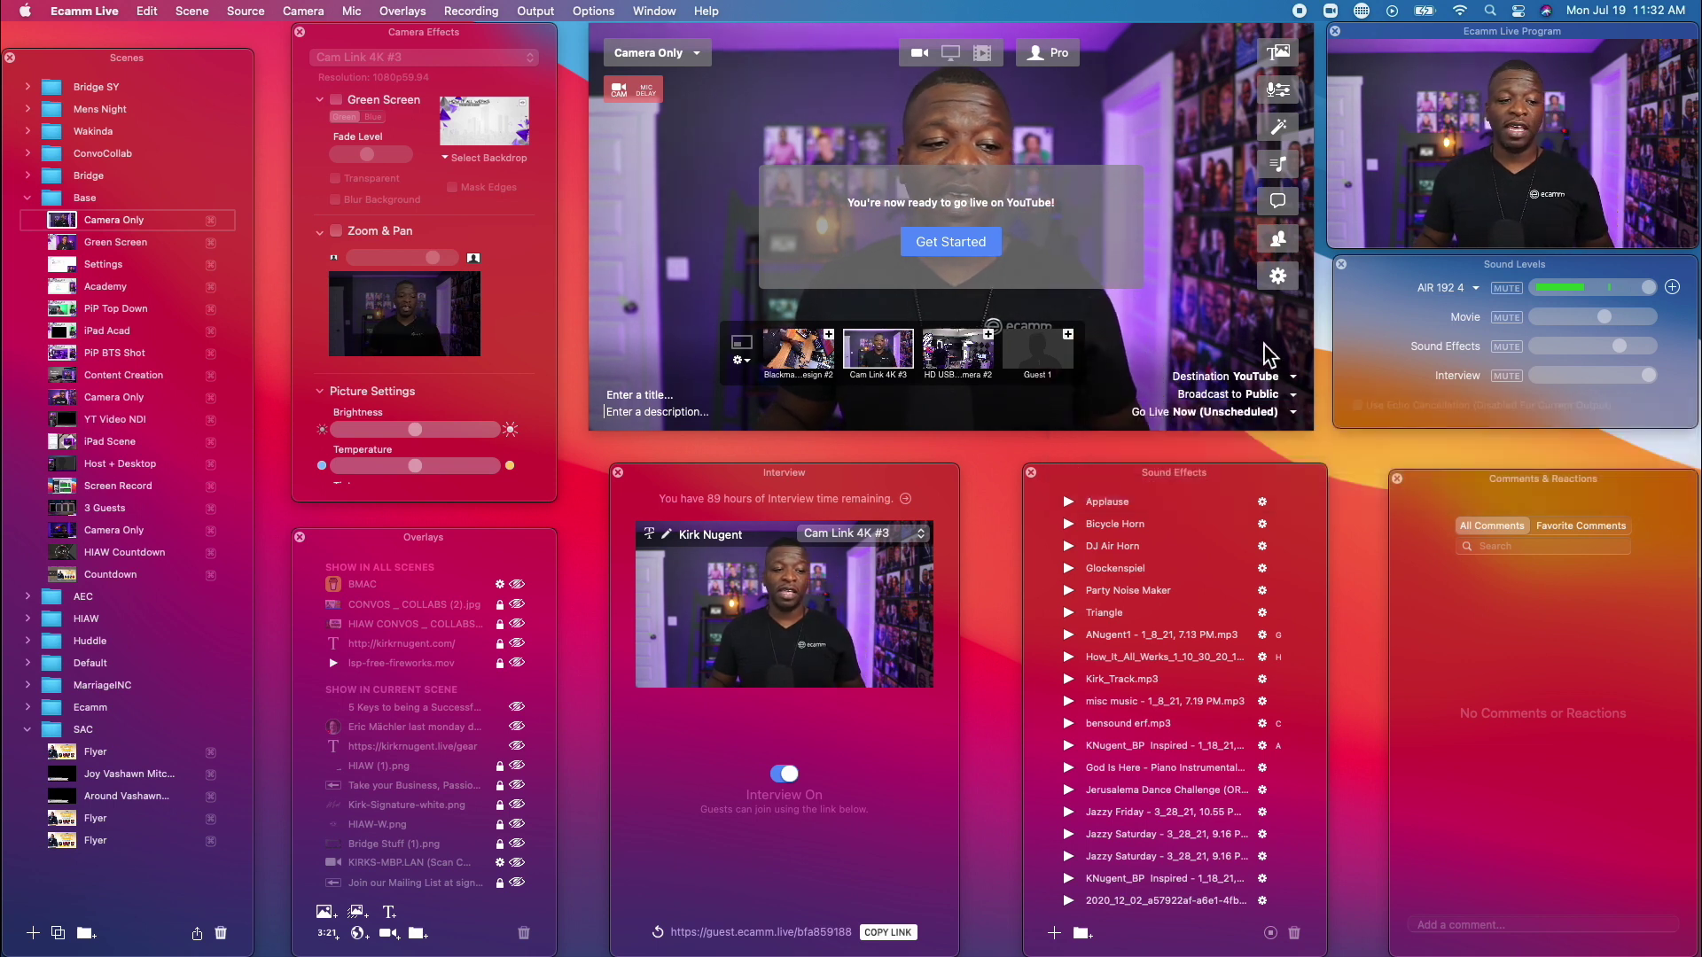
pyautogui.click(1292, 413)
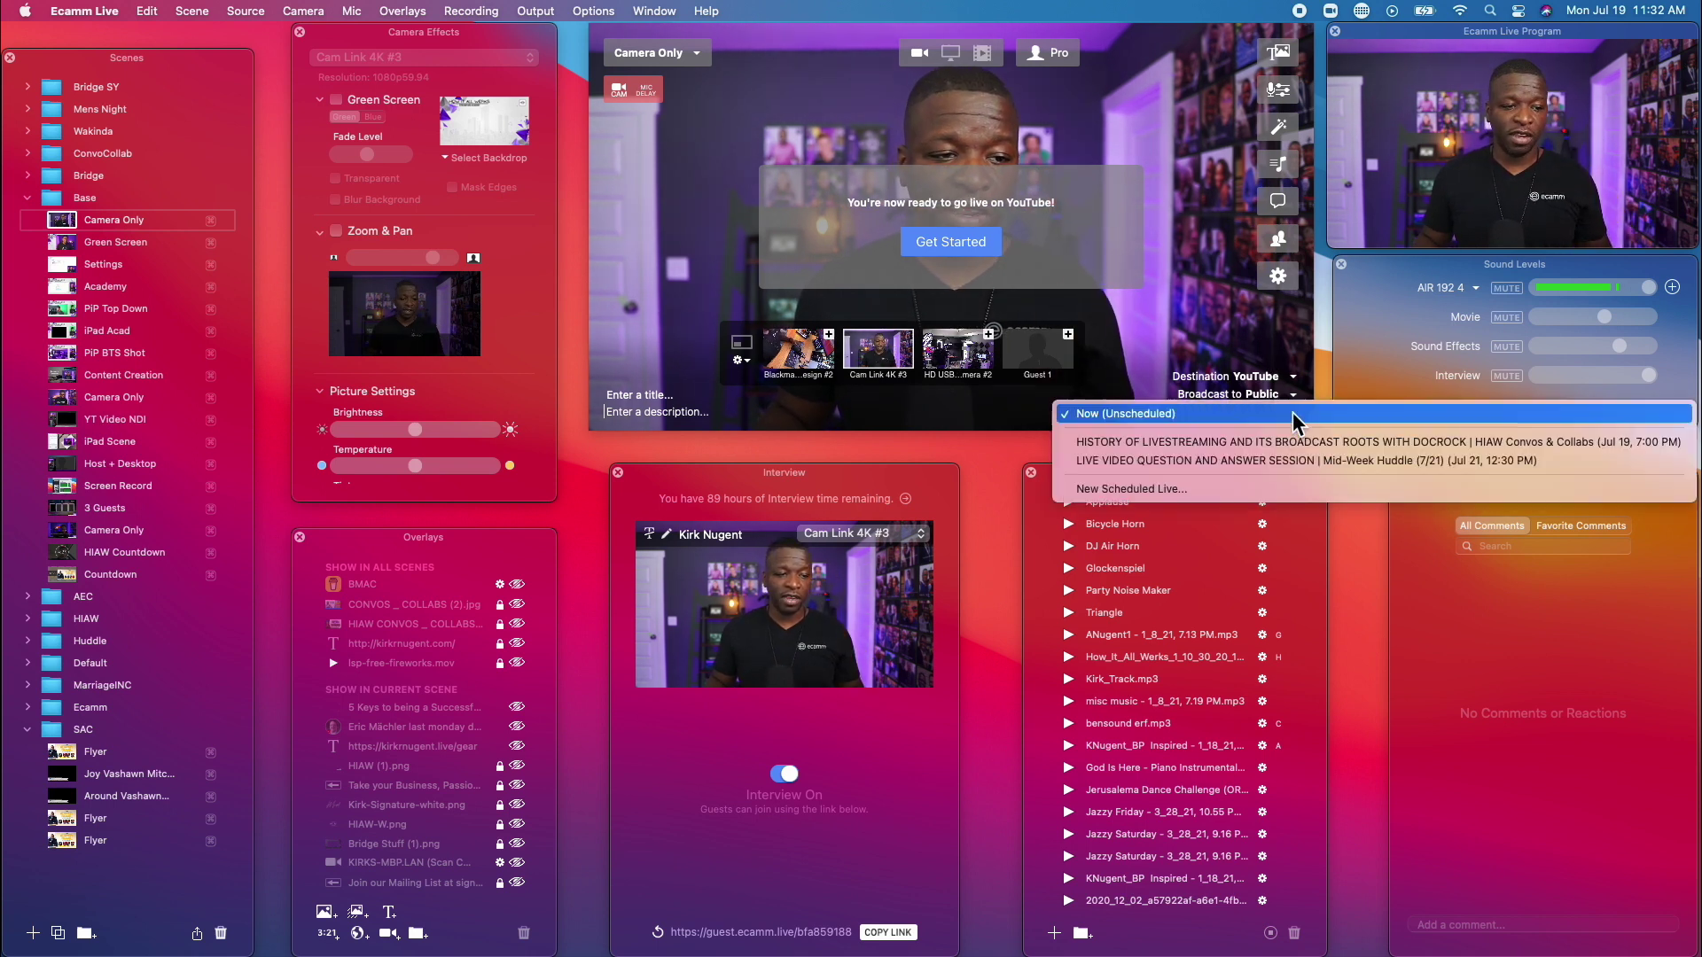
pyautogui.click(1213, 492)
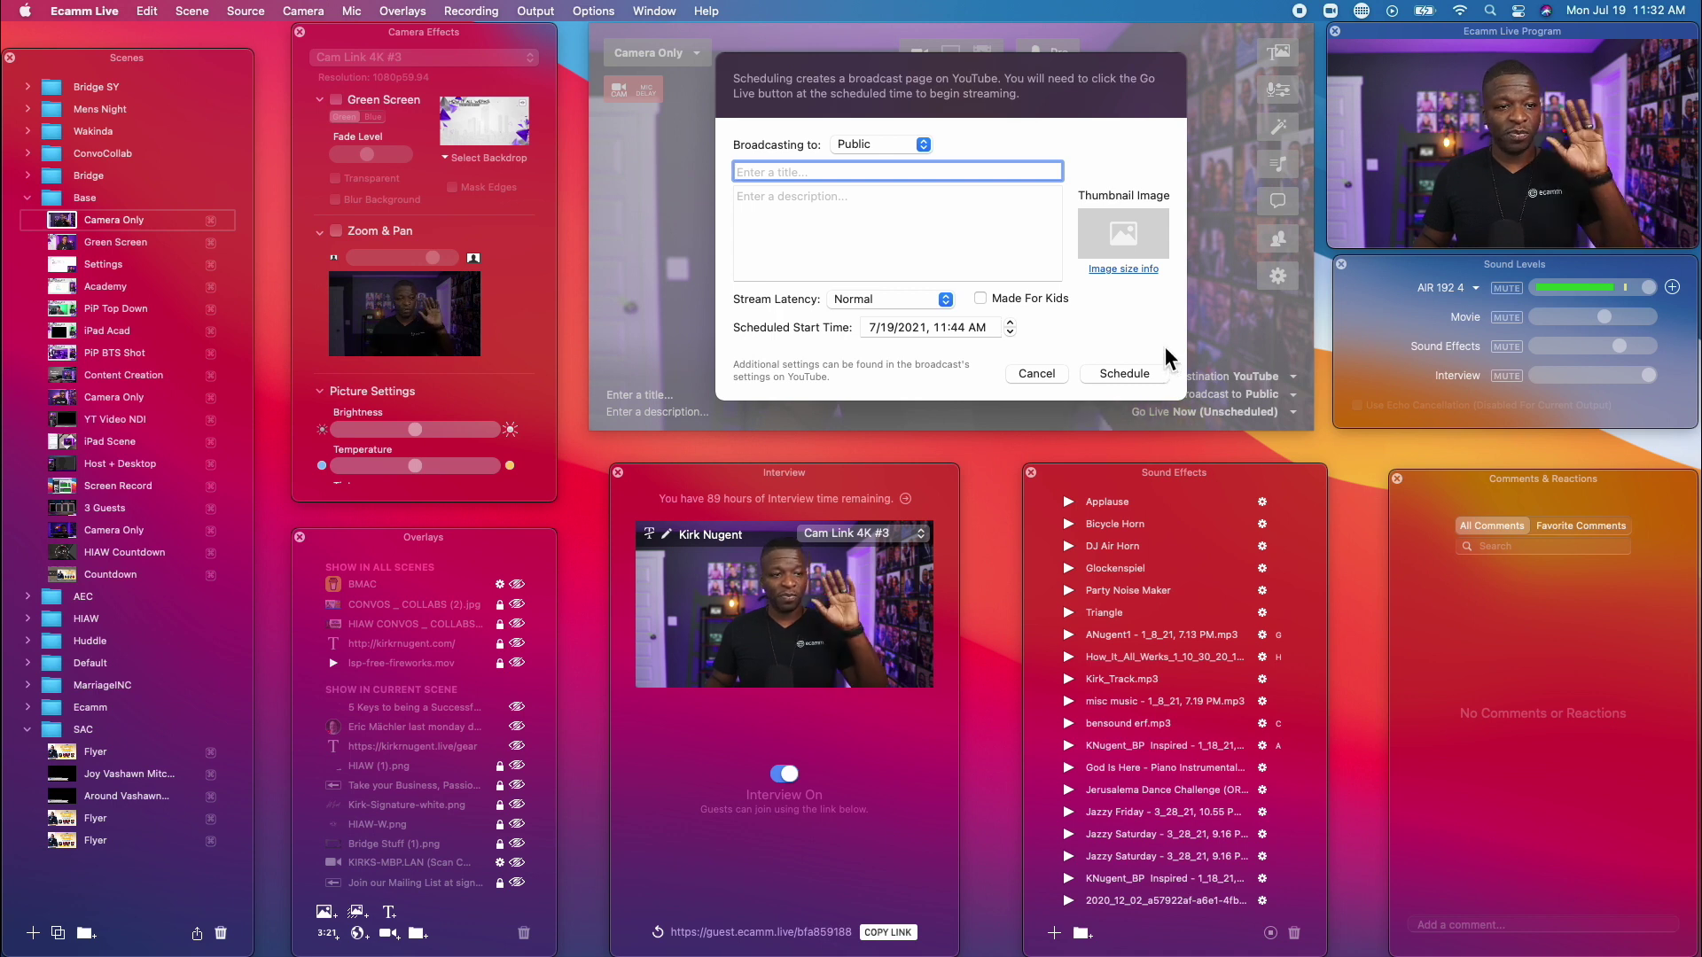
pyautogui.click(1039, 372)
# Choose LinkedIn, log in as My Profile with the account e-mail, and allow posting.
pyautogui.click(1291, 381)
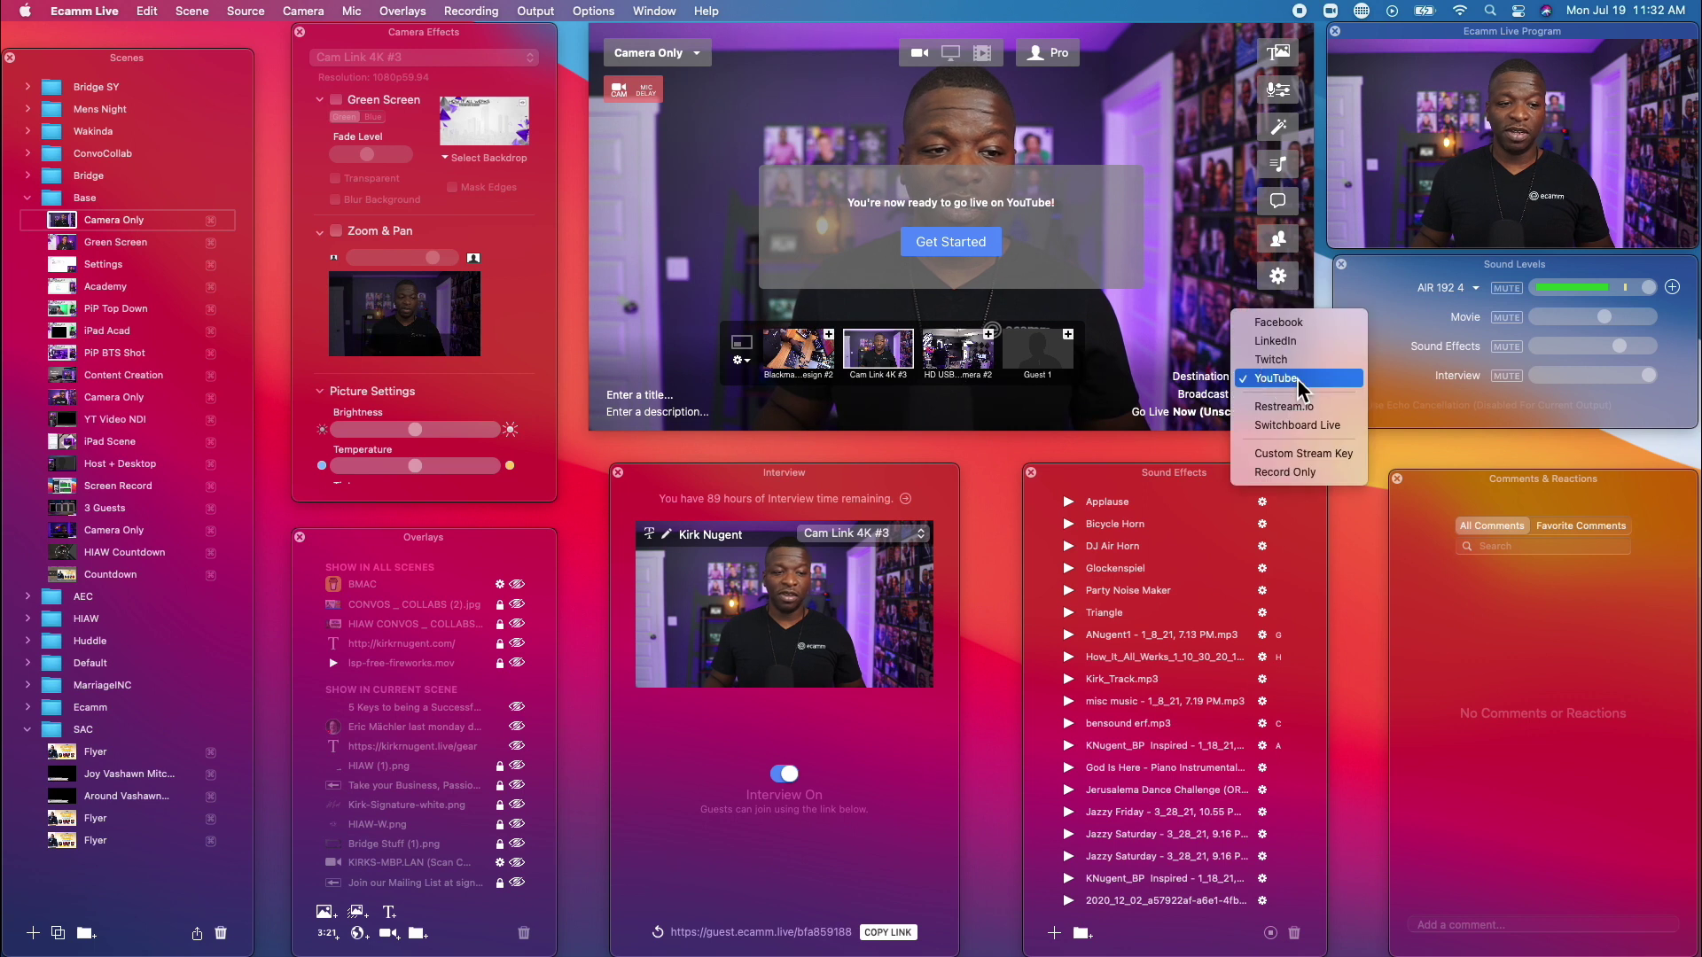
pyautogui.click(1300, 342)
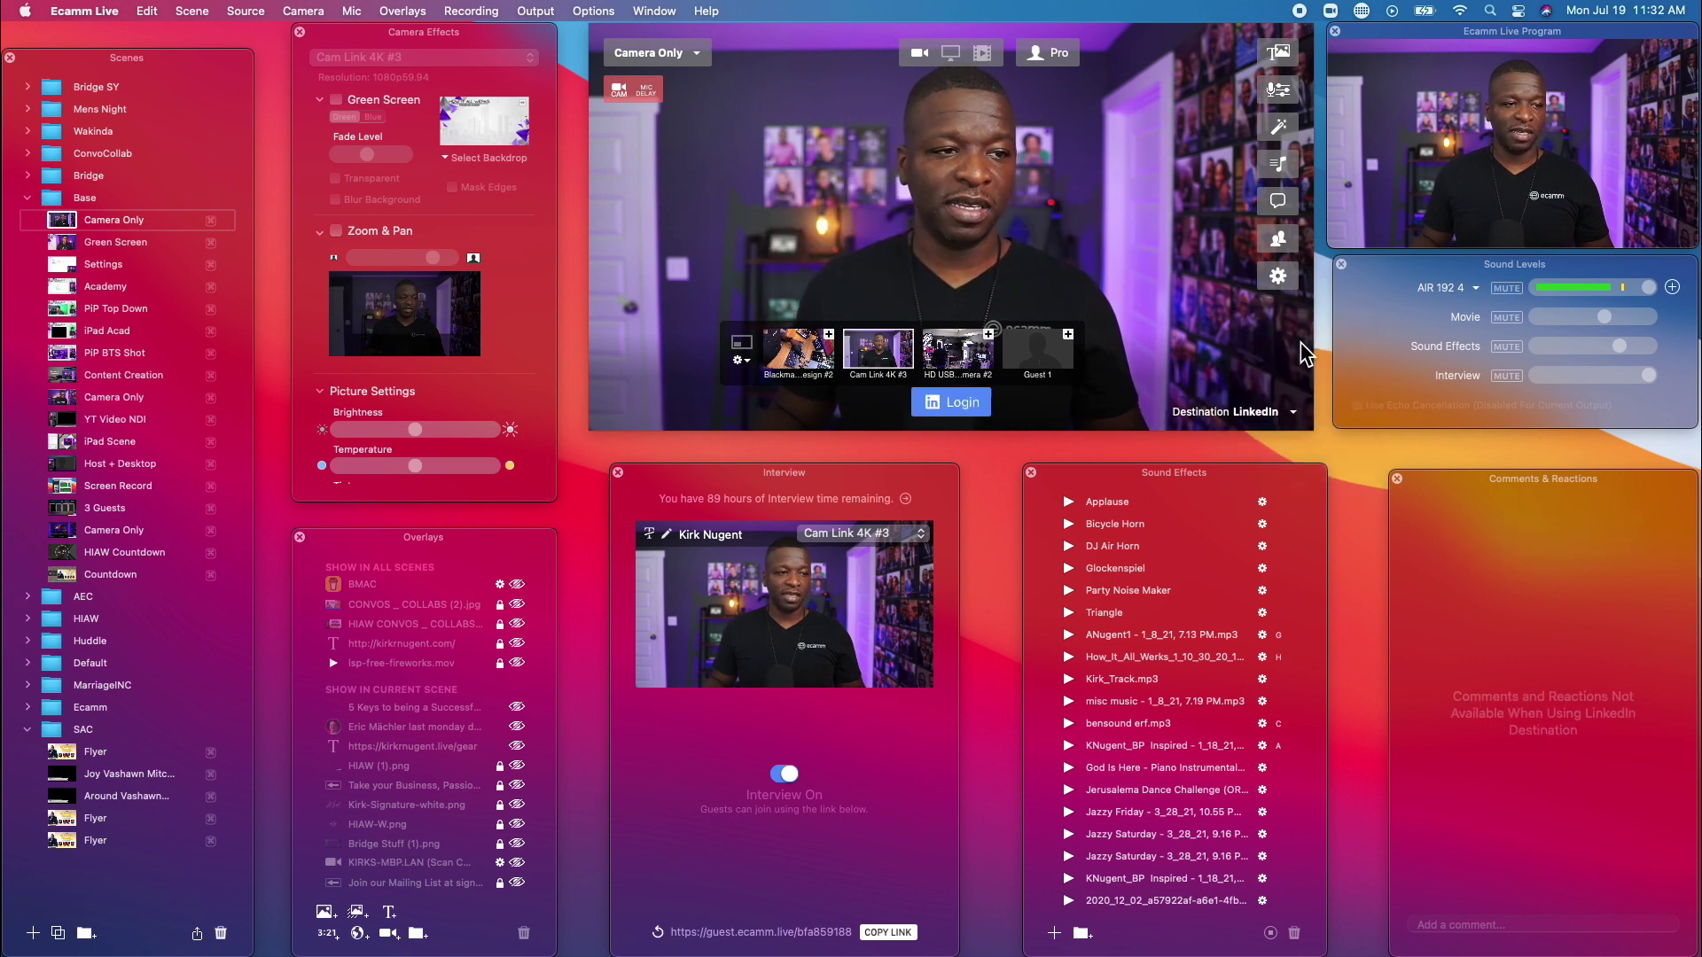
pyautogui.click(948, 408)
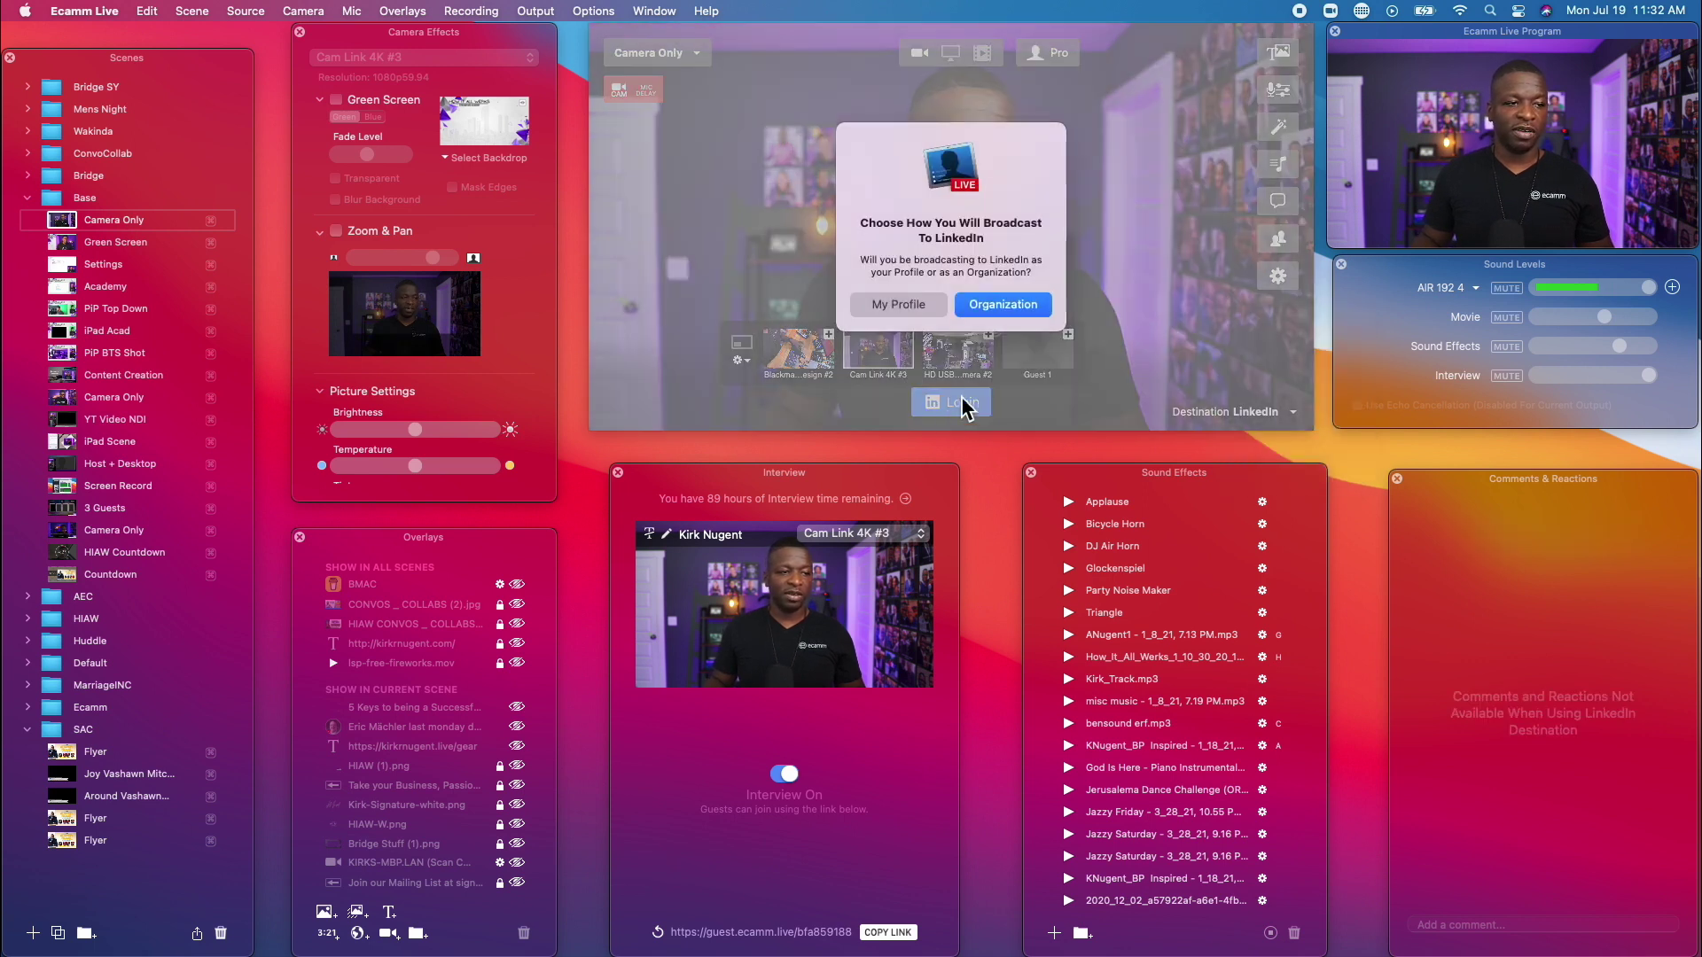
pyautogui.click(894, 303)
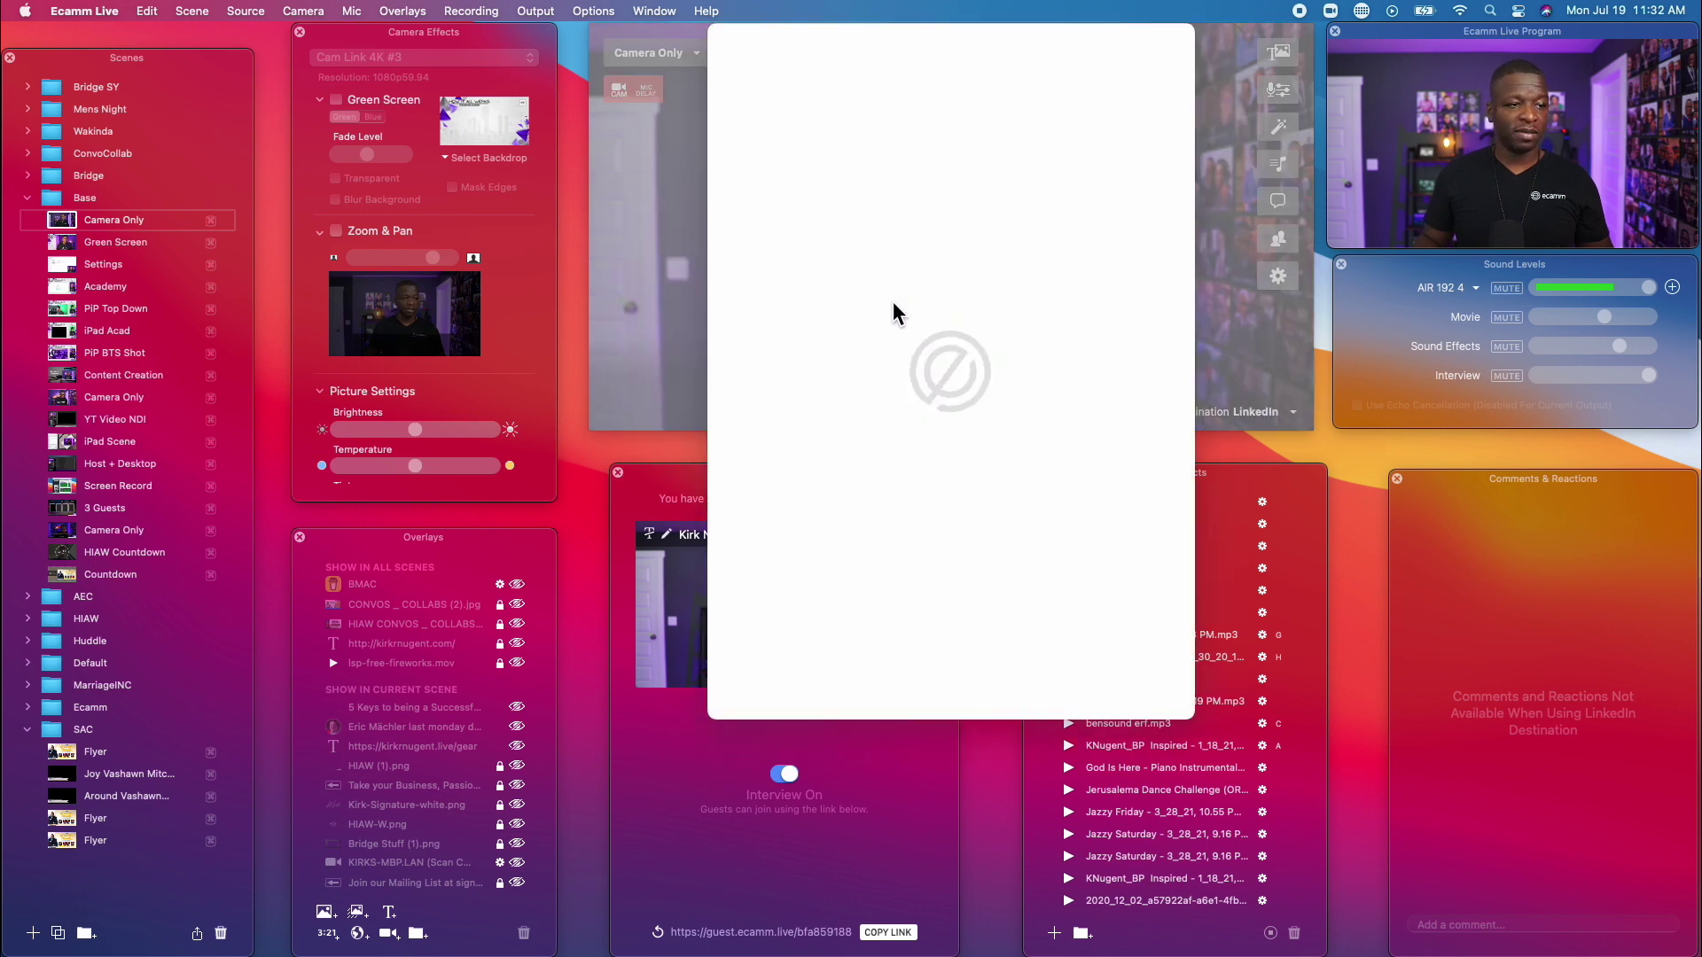
pyautogui.click(883, 271)
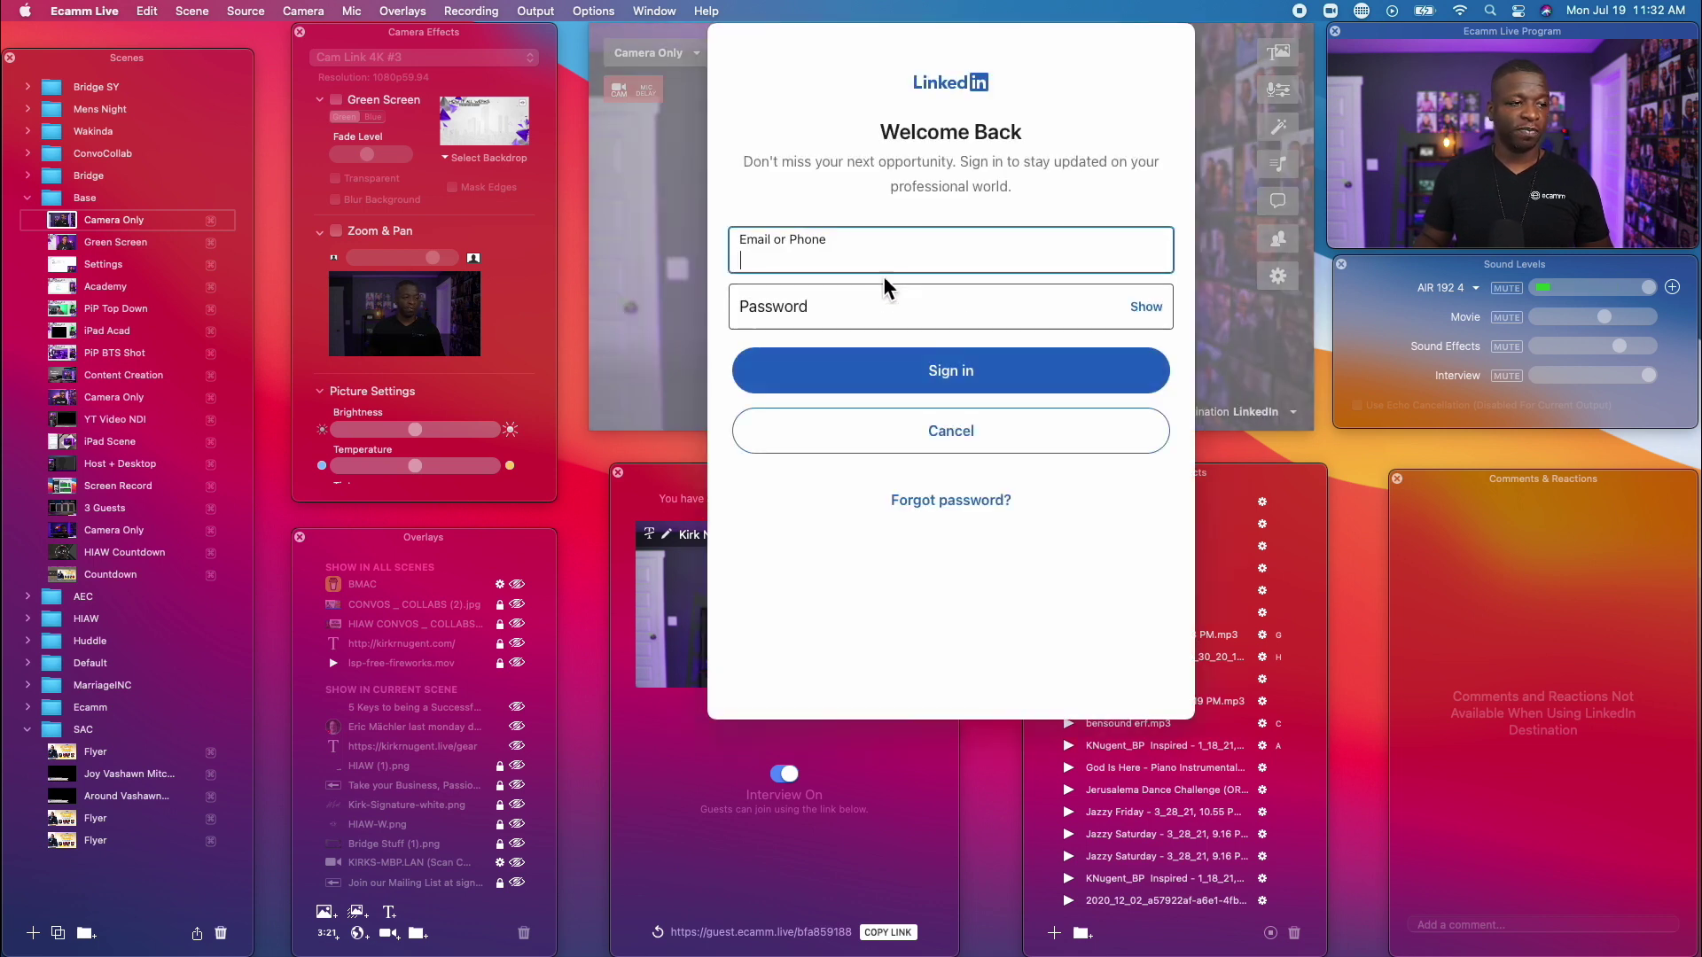
pyautogui.write('kirk')
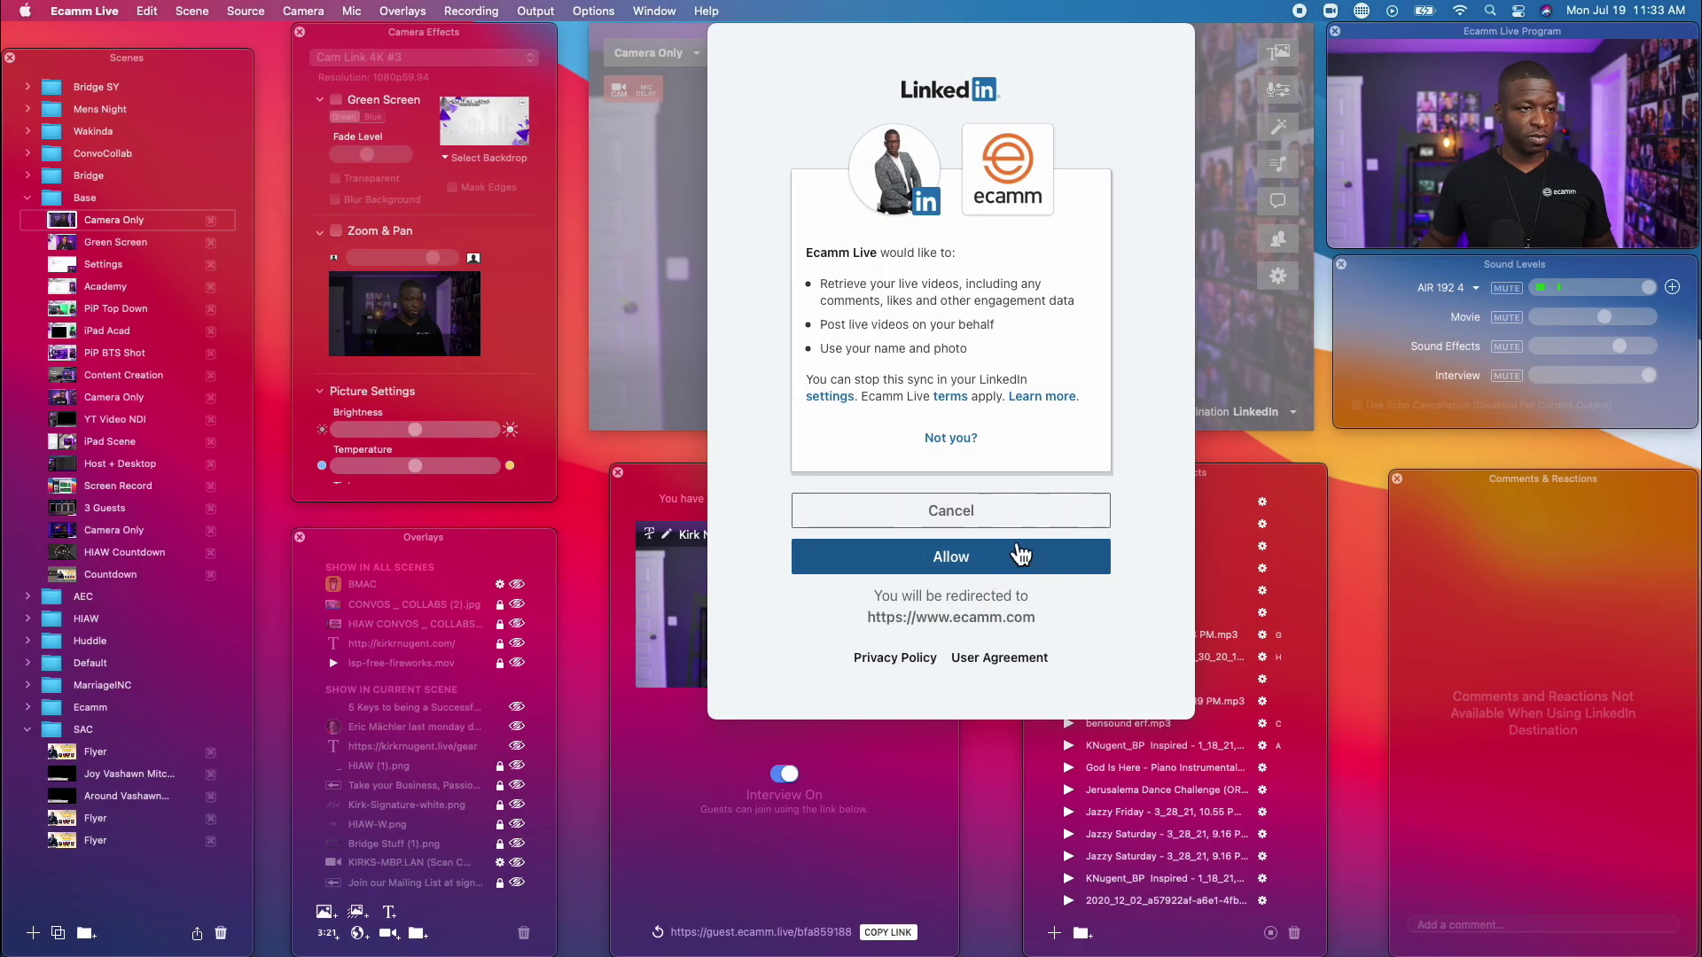
pyautogui.click(1000, 565)
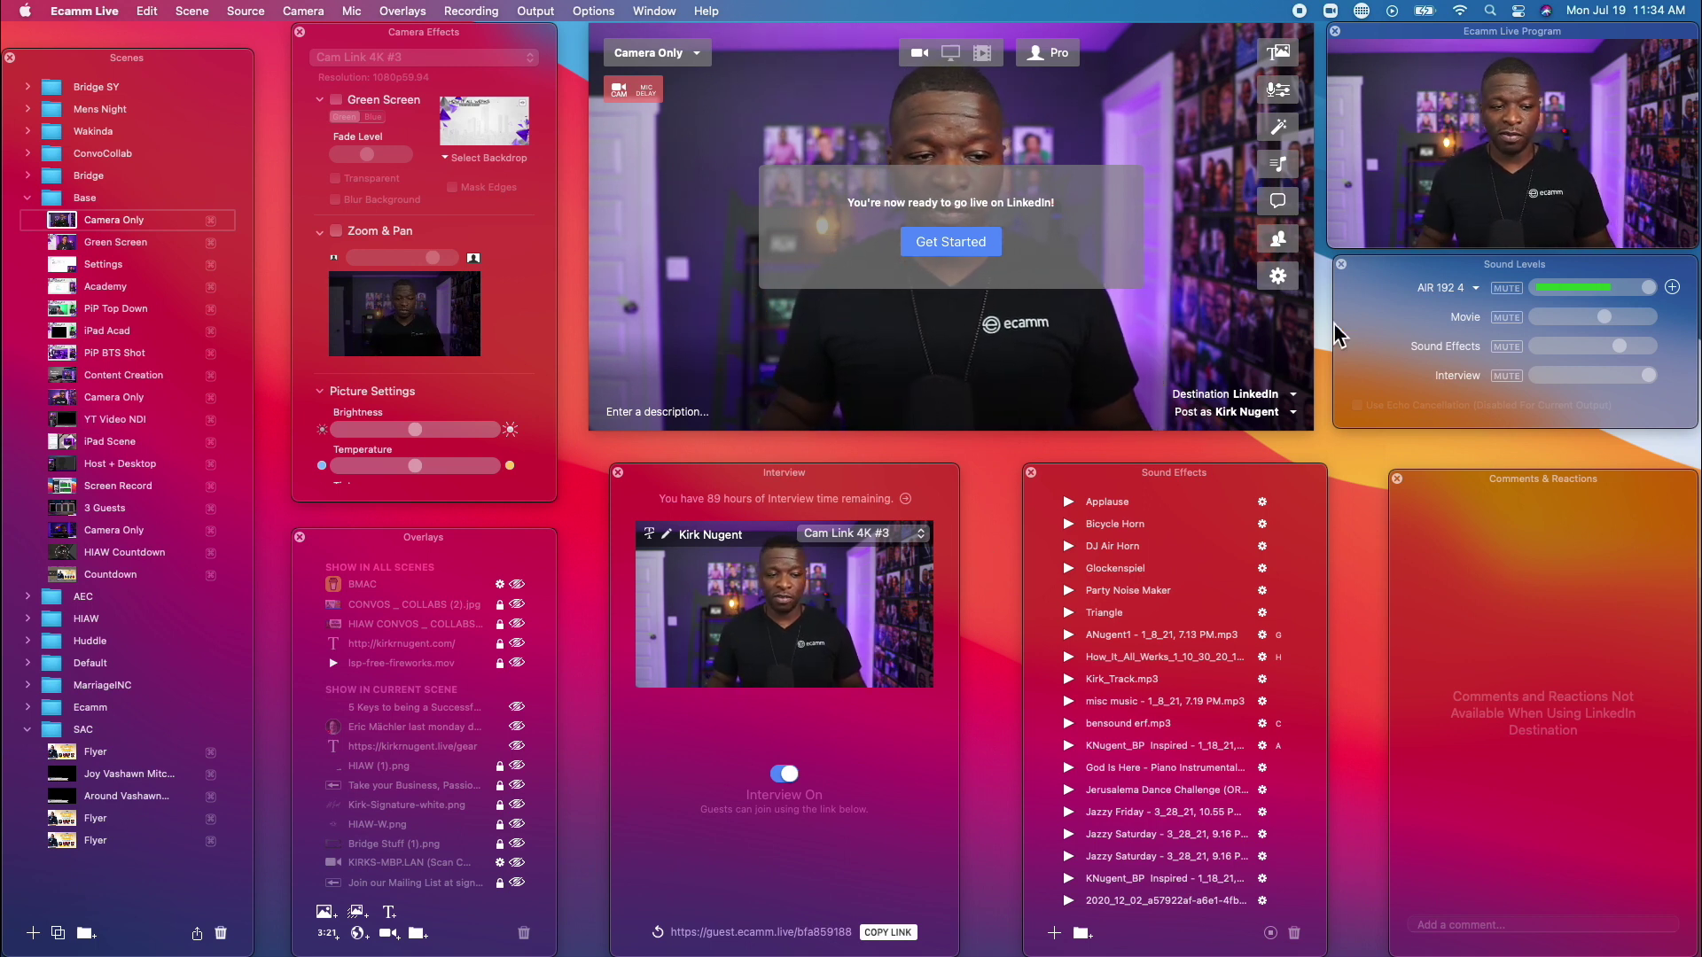
pyautogui.moveTo(1240, 418)
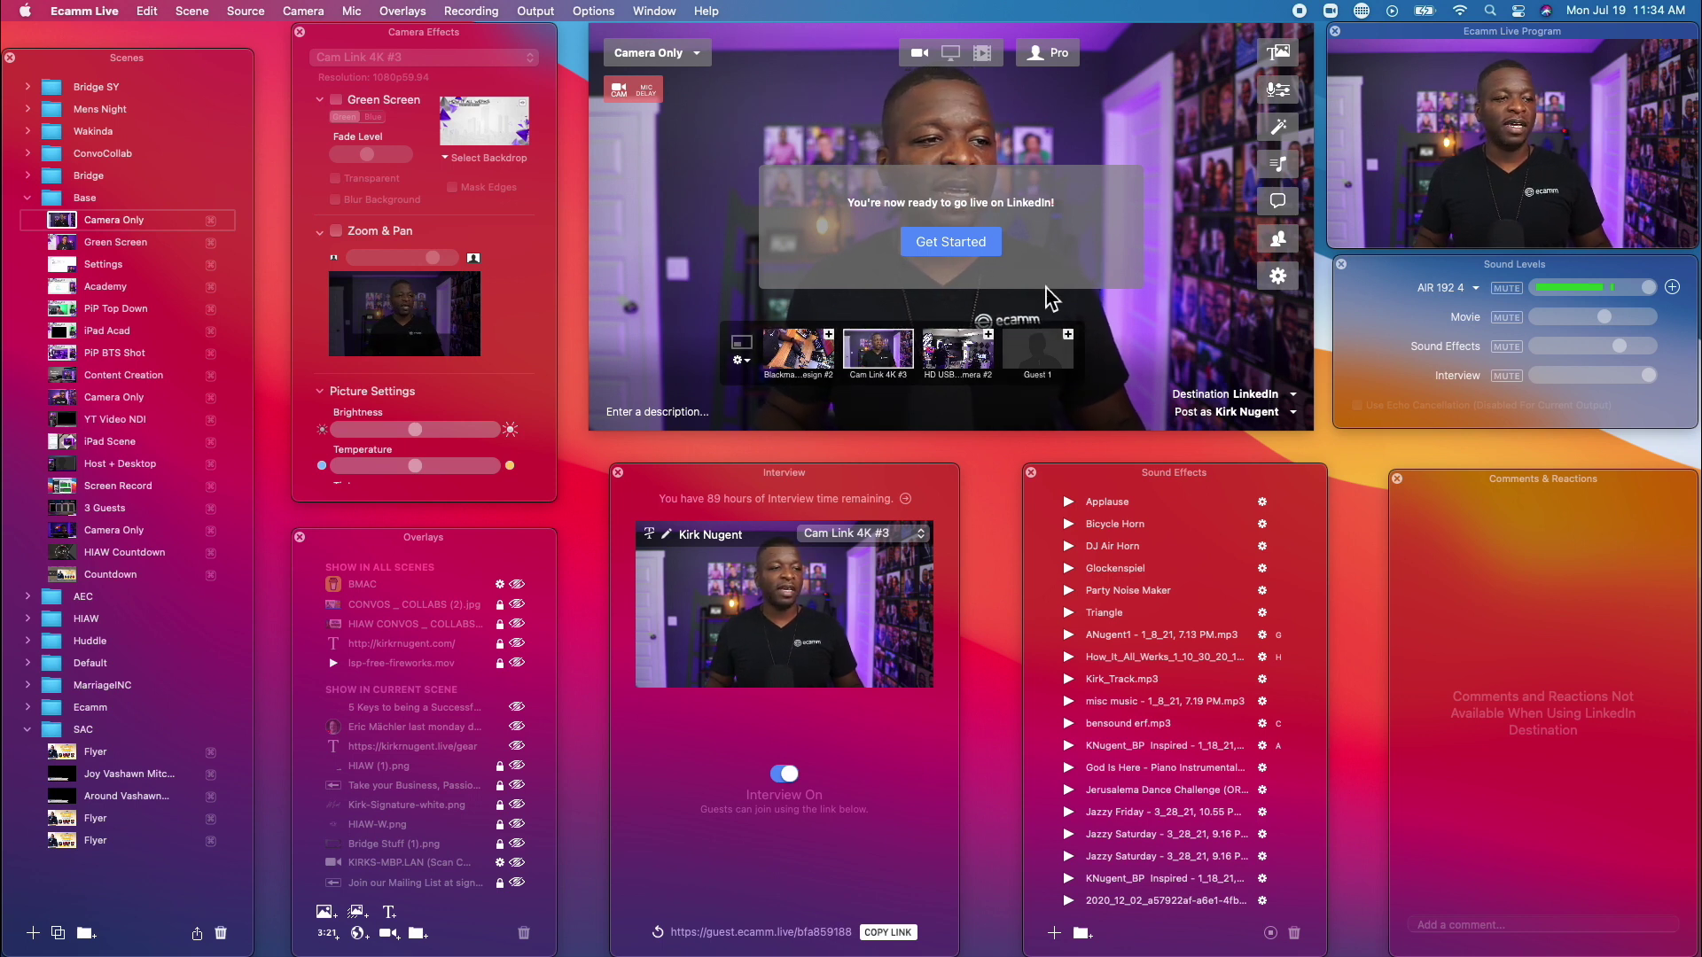
# Dismiss the ready notice and cancel Switch to an Organization, keeping the personal profile.
pyautogui.click(945, 246)
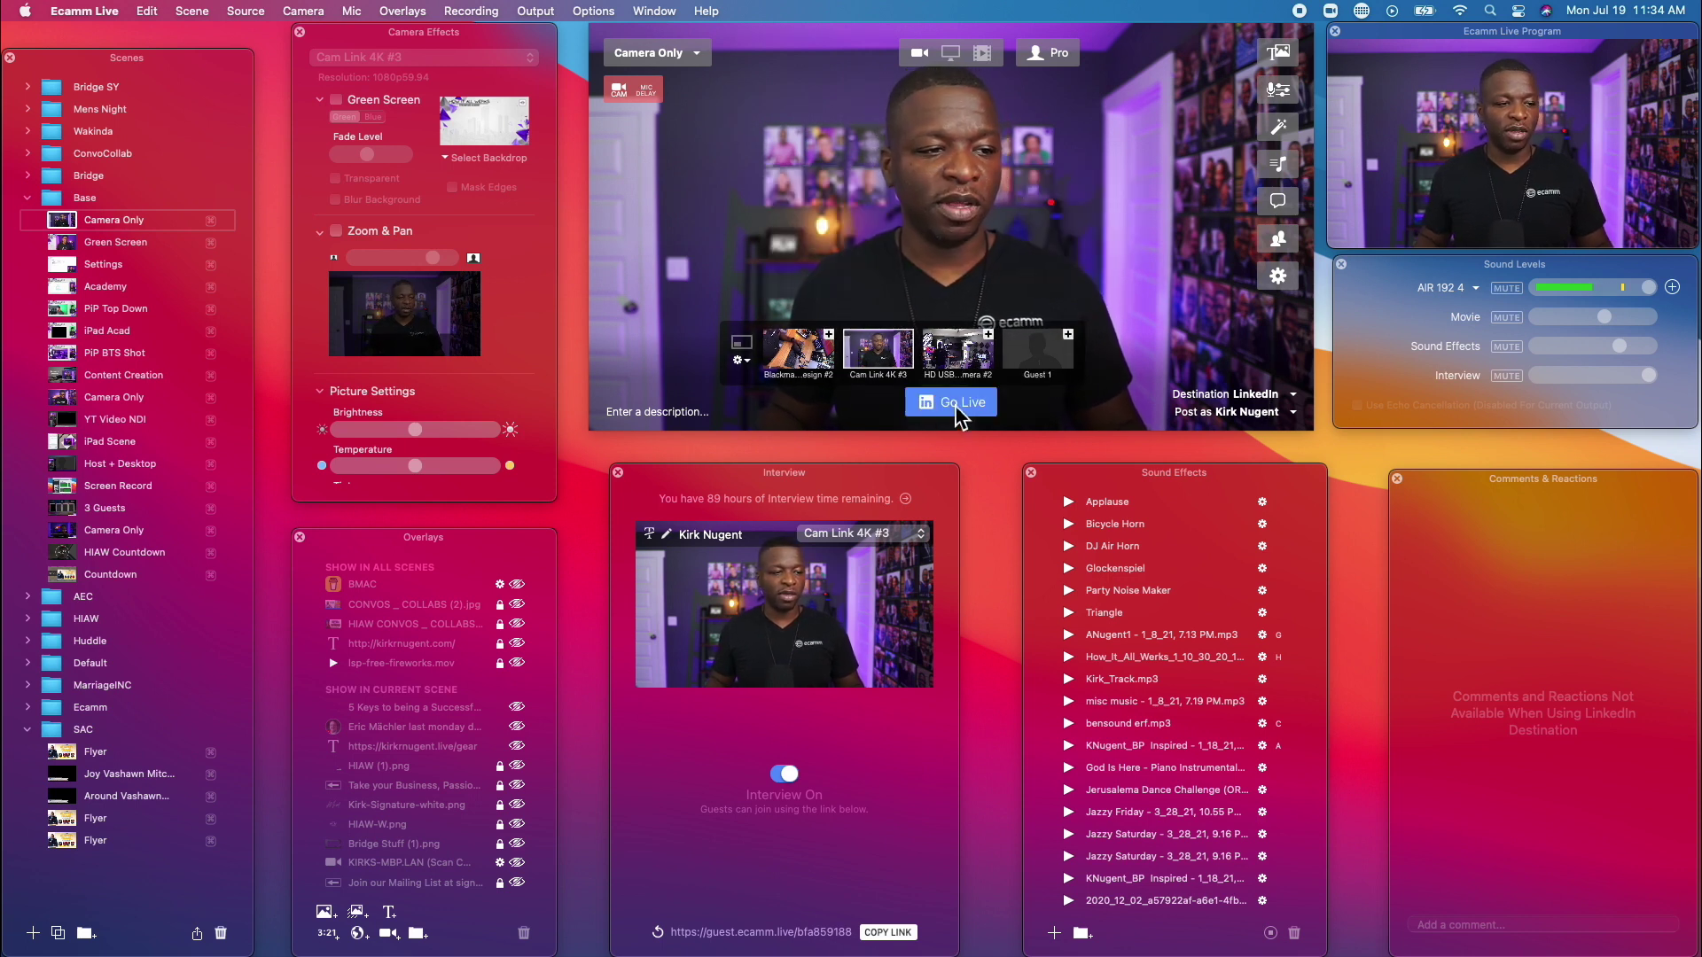
pyautogui.click(1293, 398)
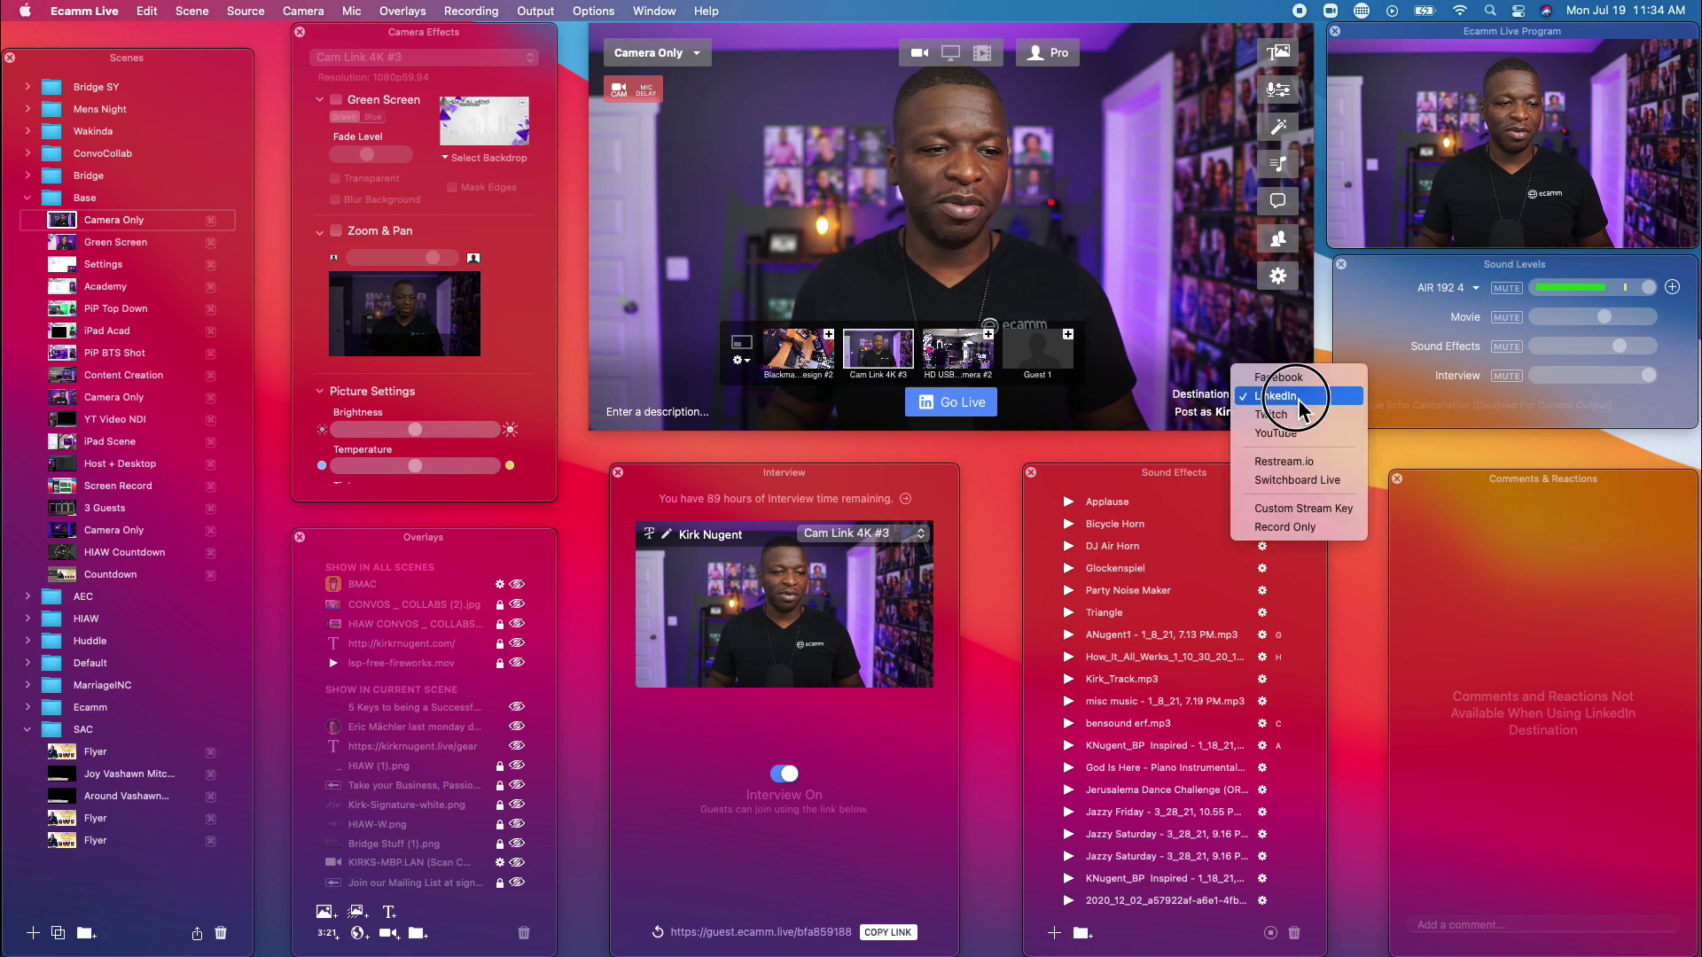
pyautogui.click(1292, 412)
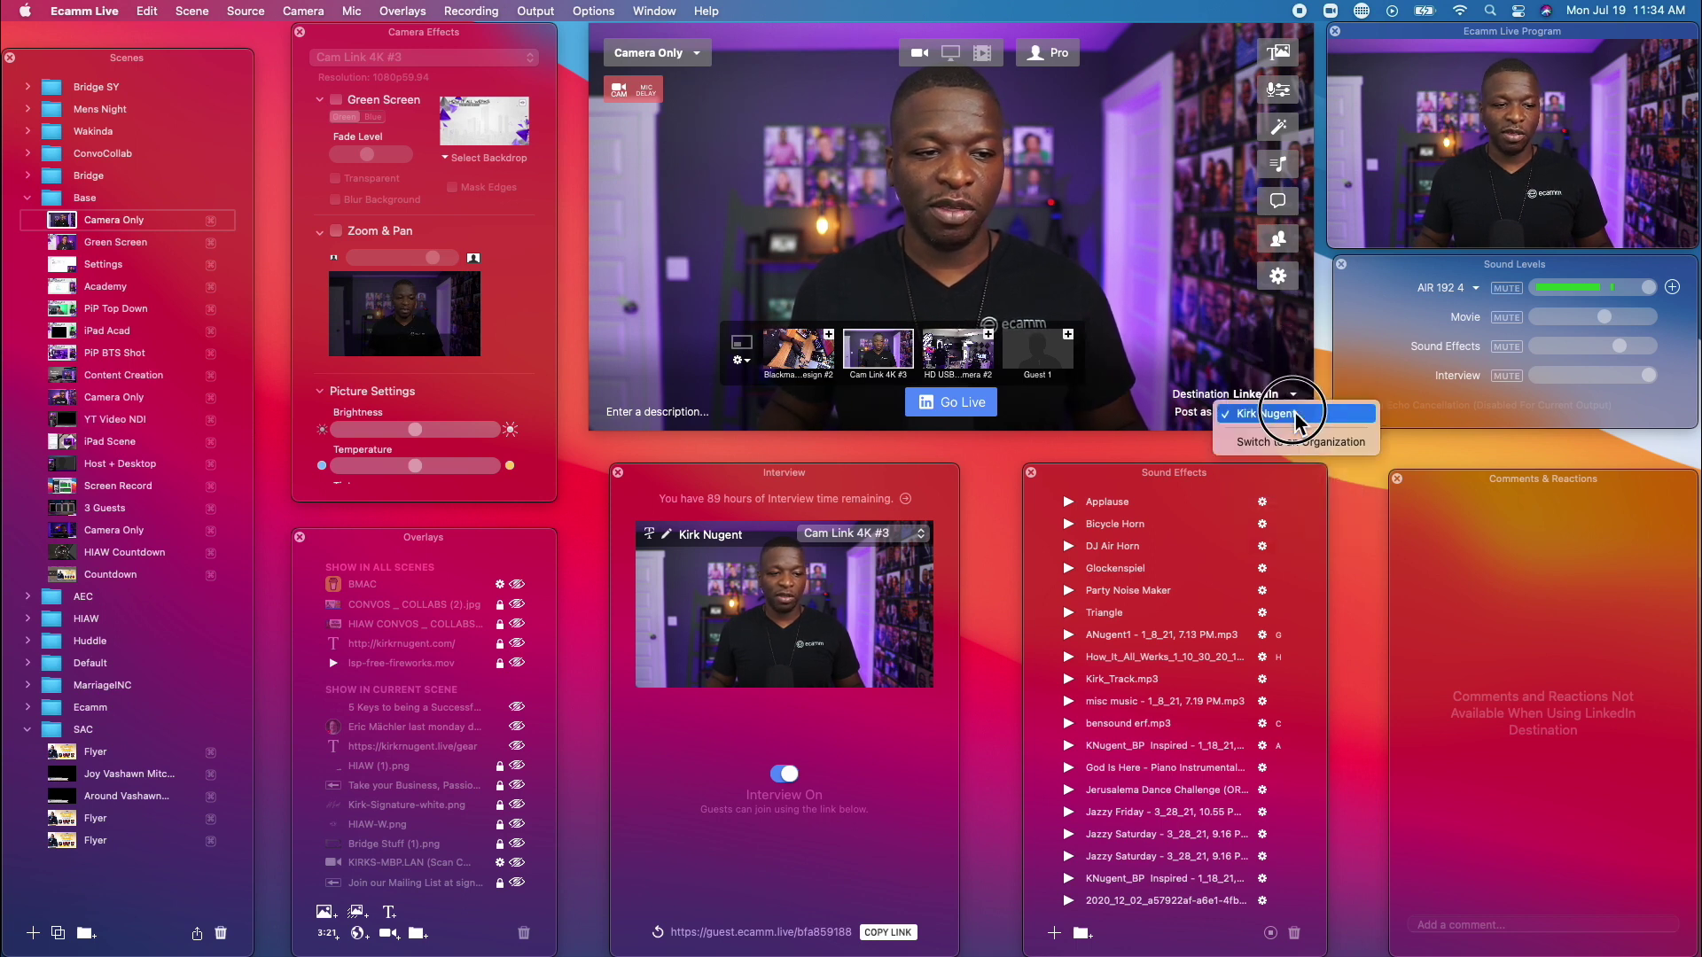
pyautogui.click(1301, 443)
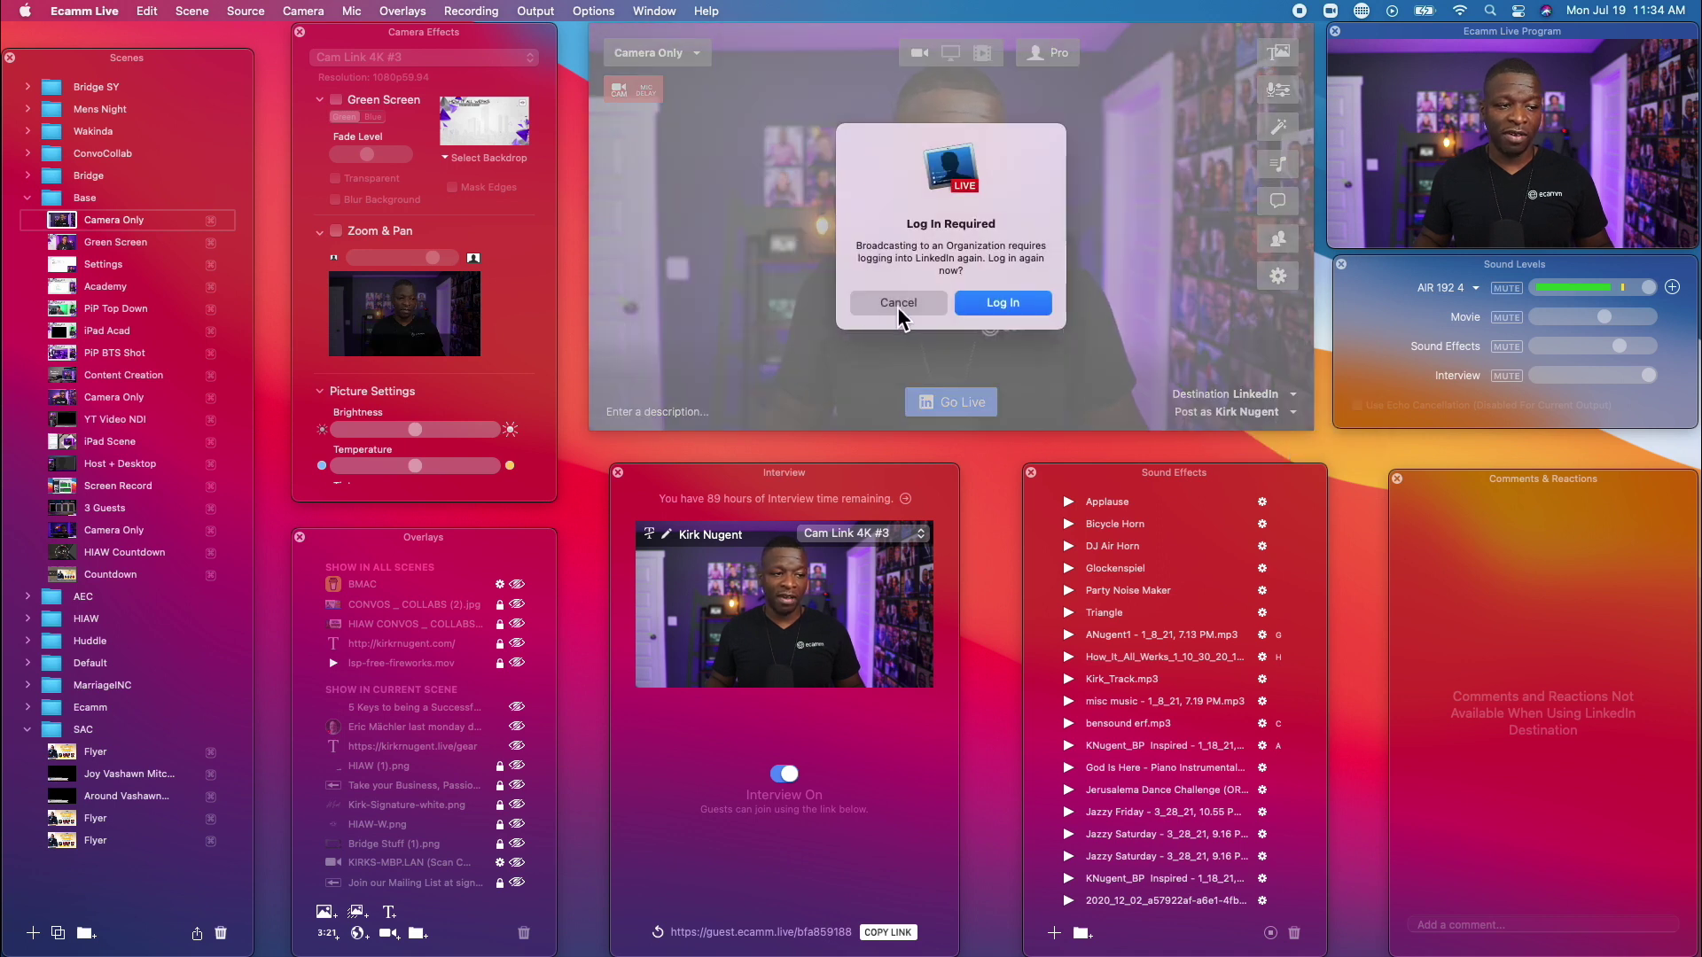
pyautogui.click(897, 304)
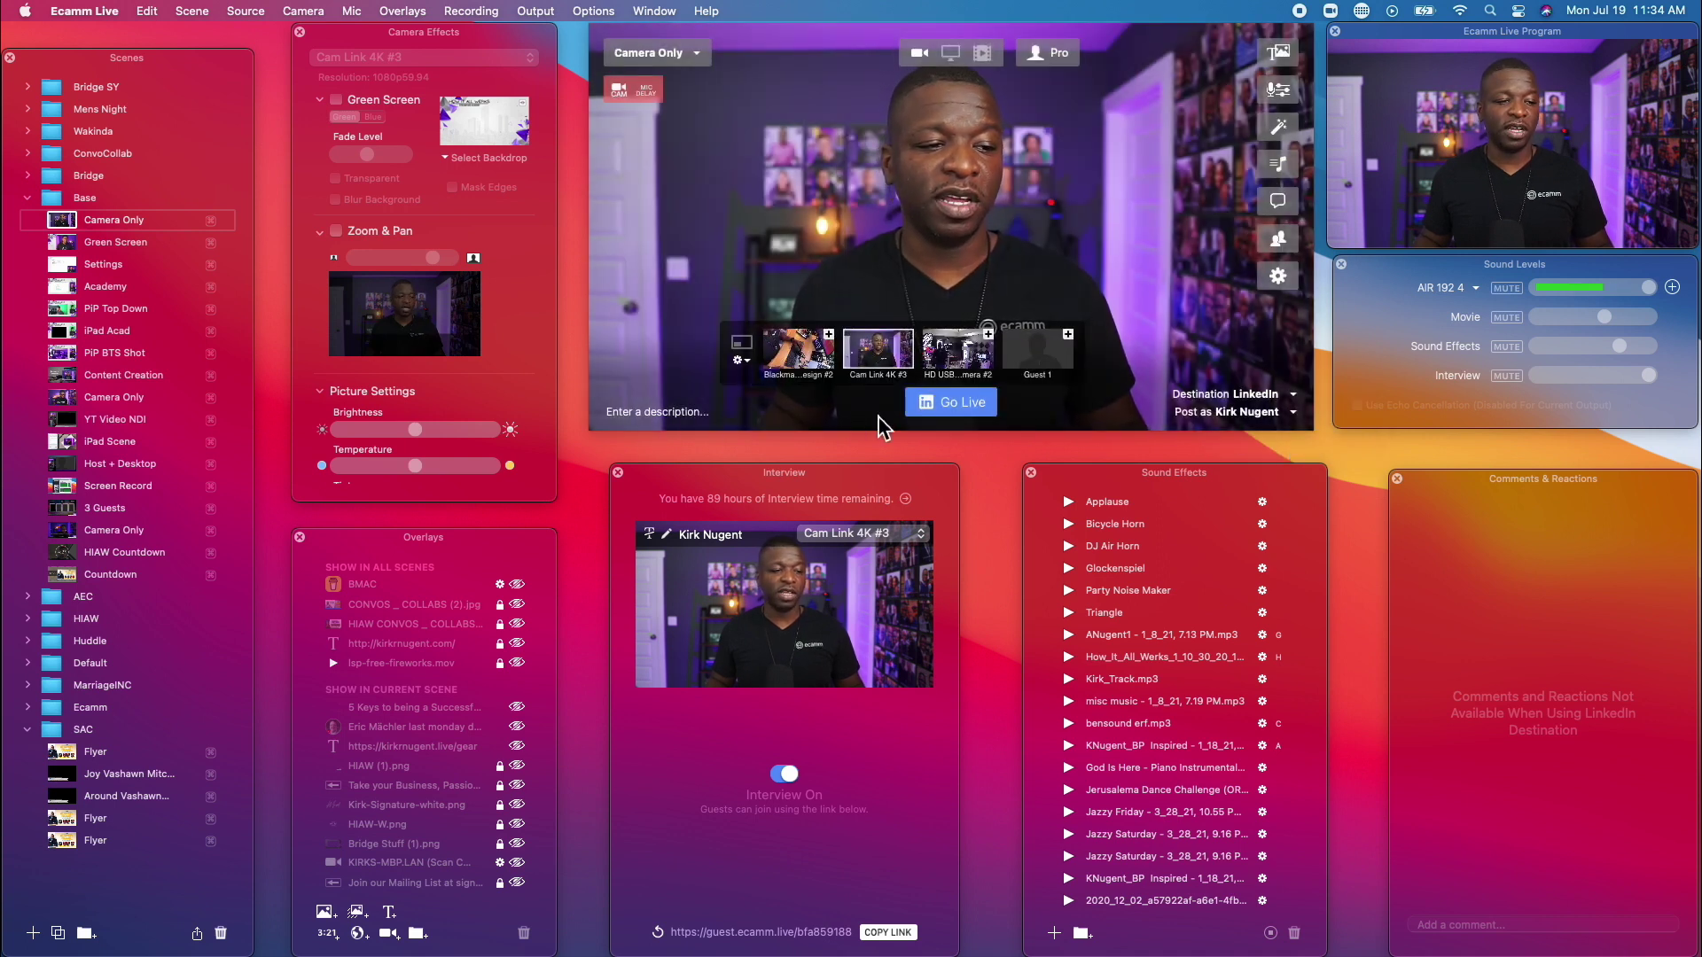
pyautogui.click(640, 412)
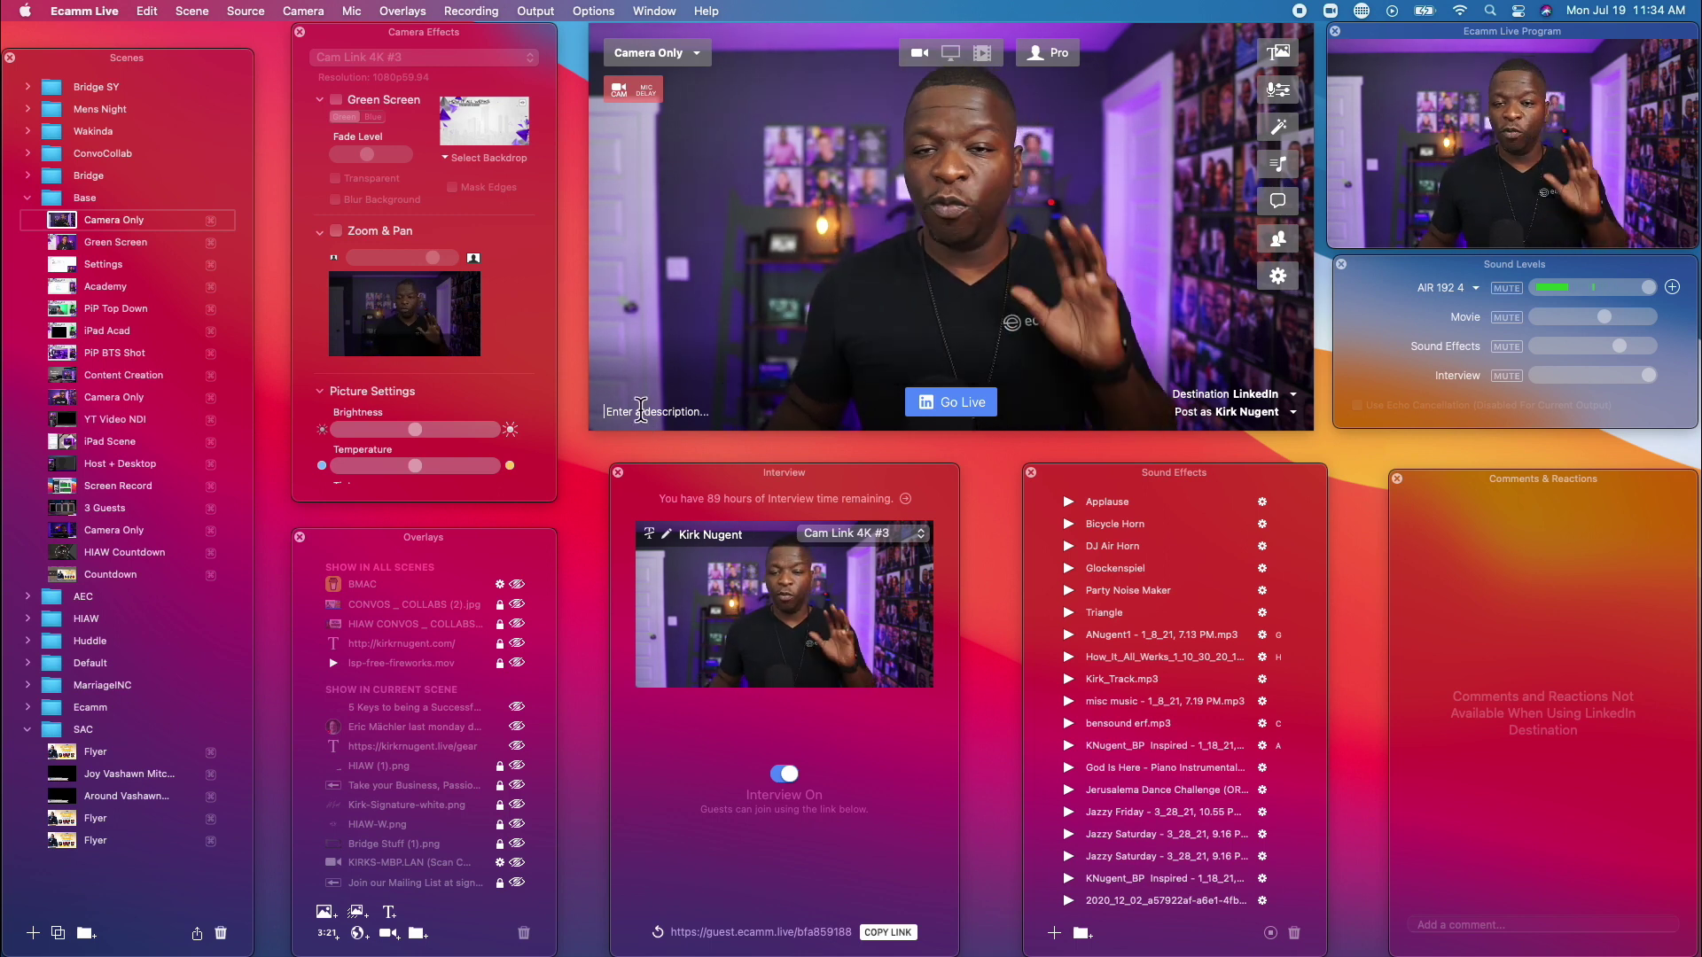
# Set the destination to Custom Stream Key, then change it to Record Only.
pyautogui.click(1295, 401)
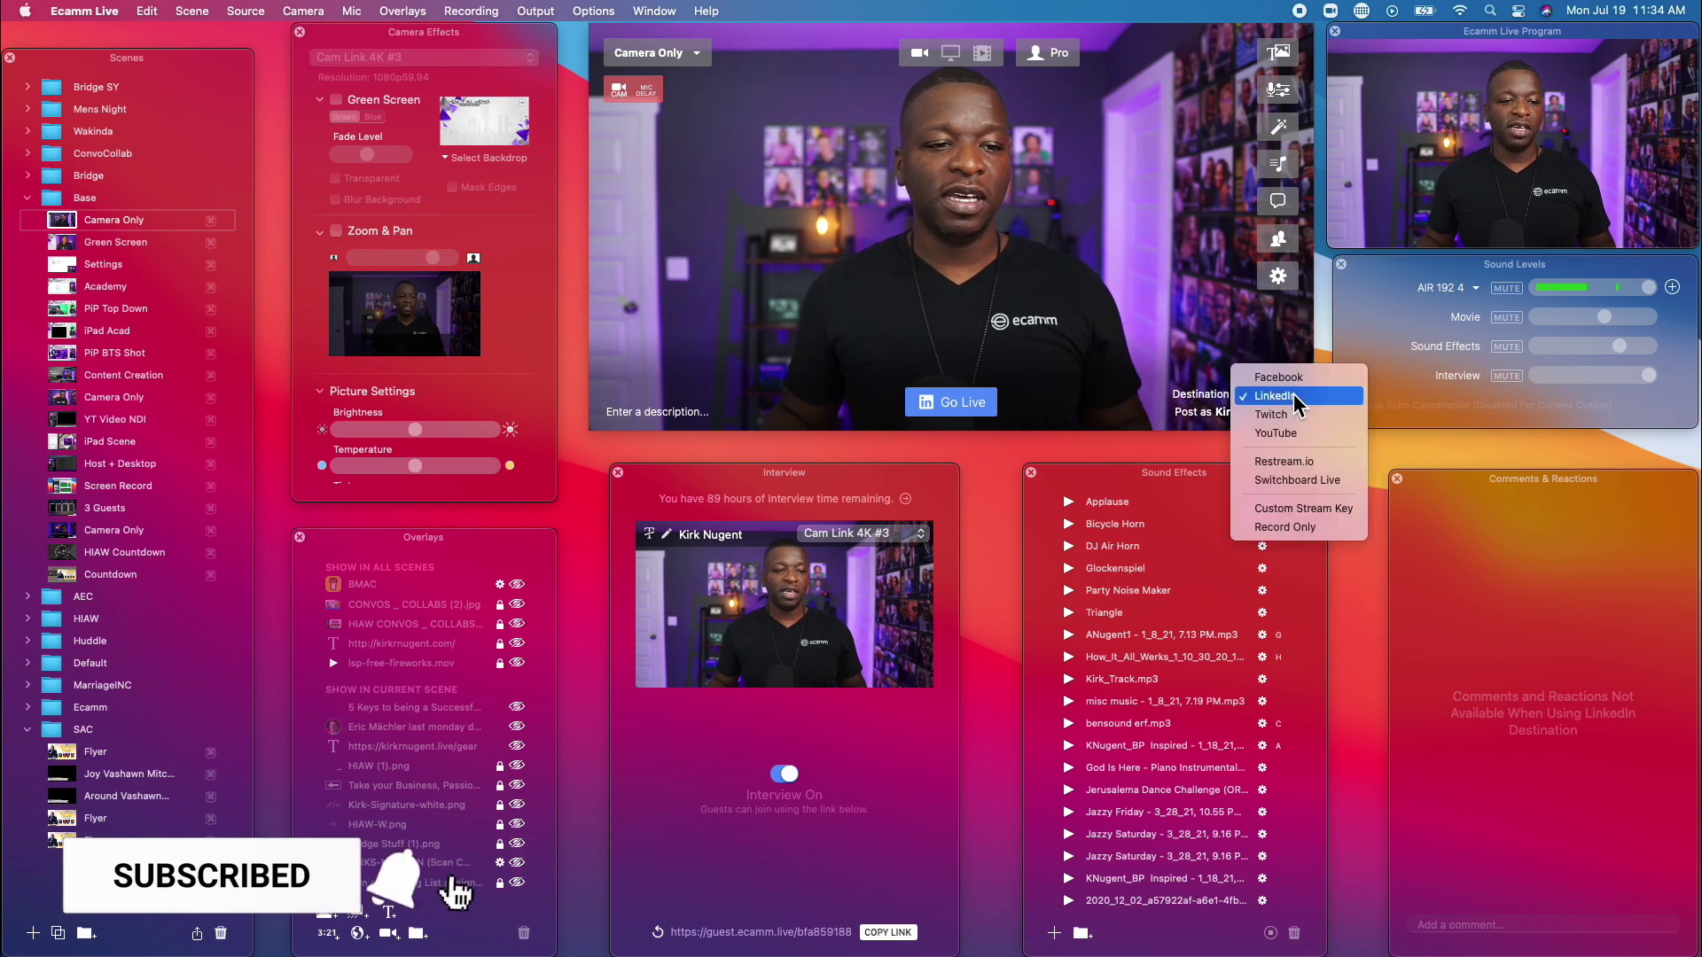
pyautogui.click(1313, 509)
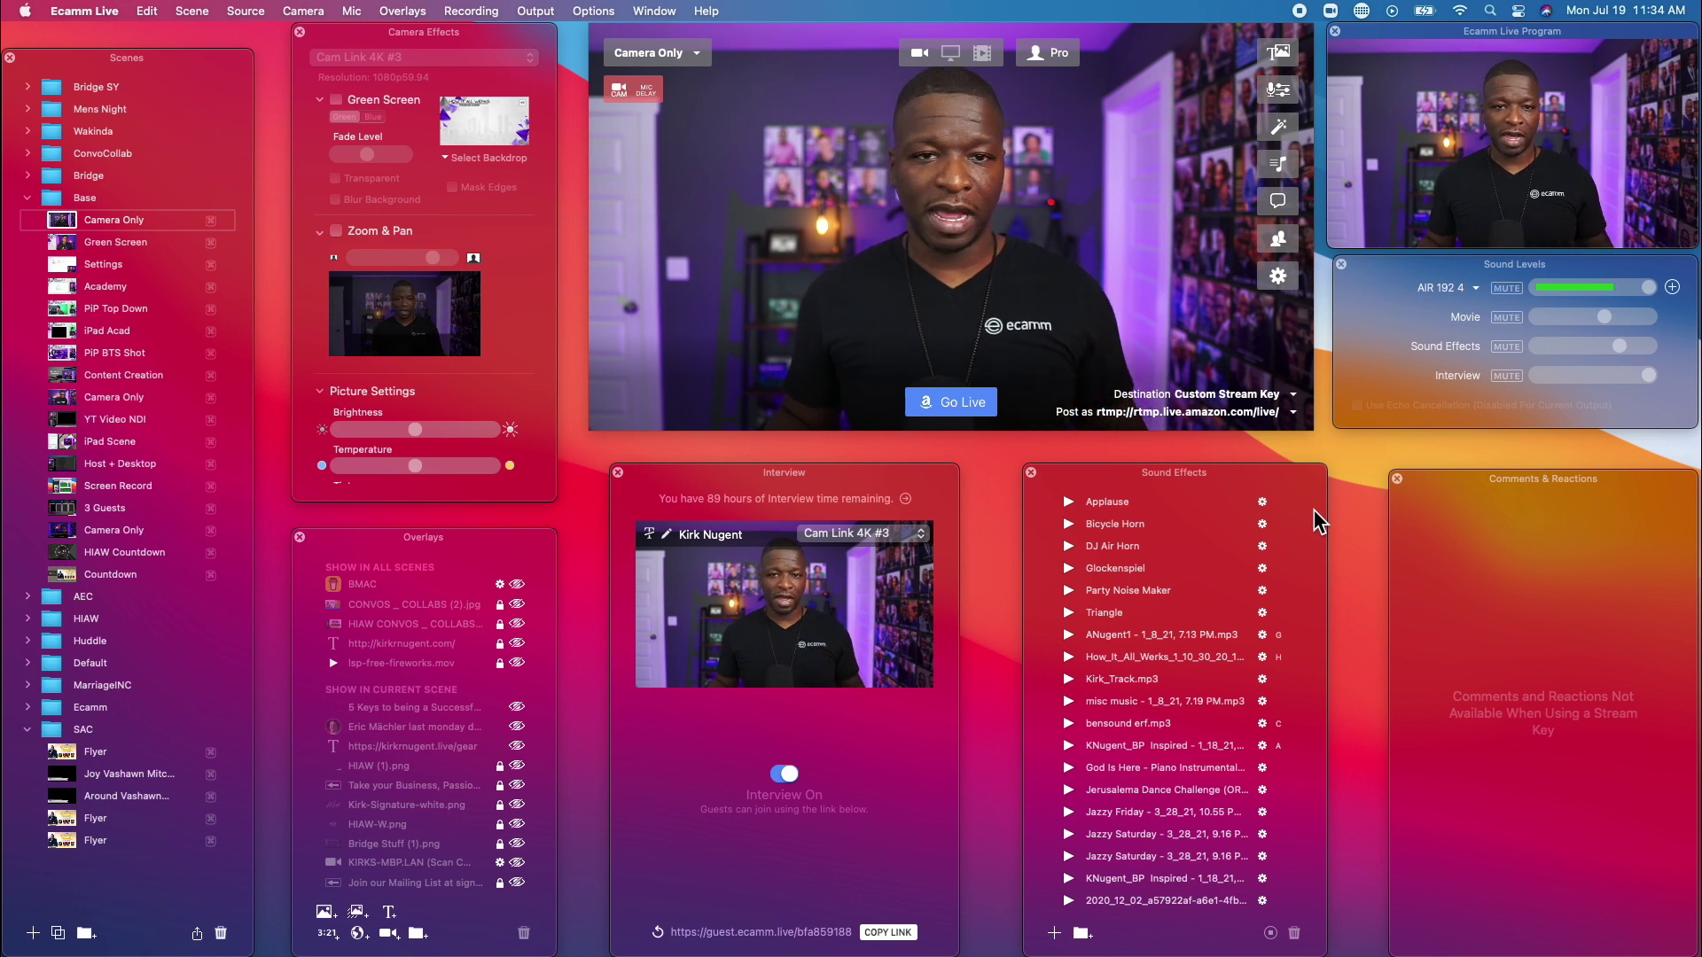
pyautogui.moveTo(1299, 423)
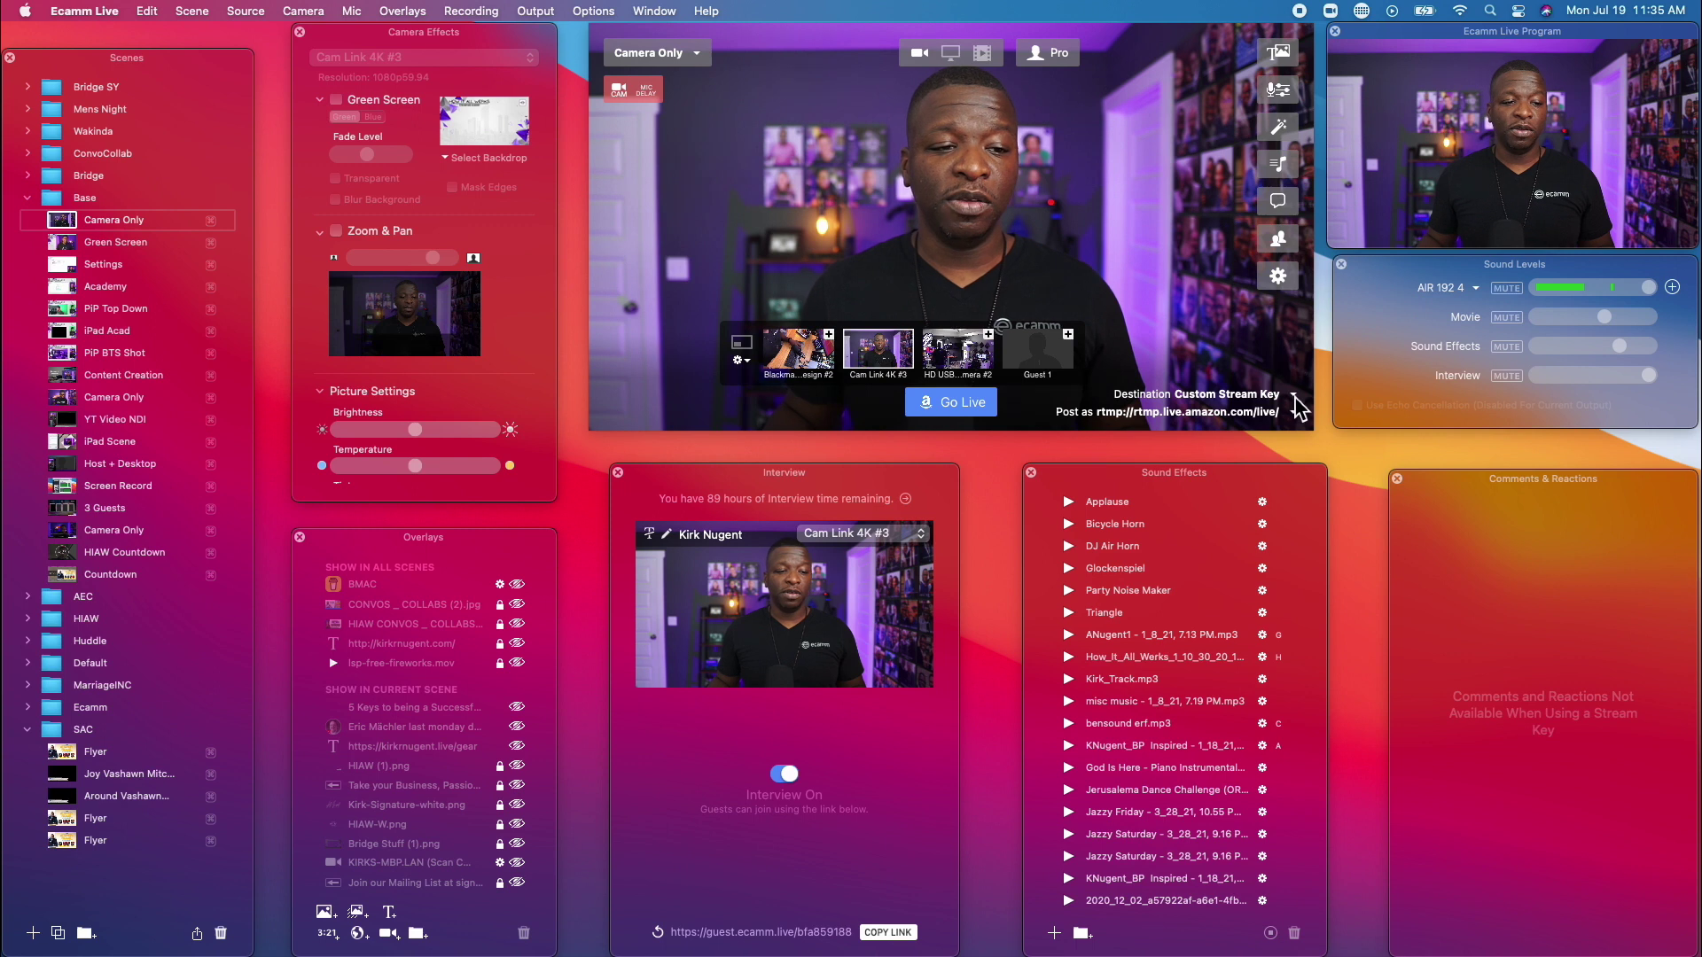
pyautogui.click(1295, 398)
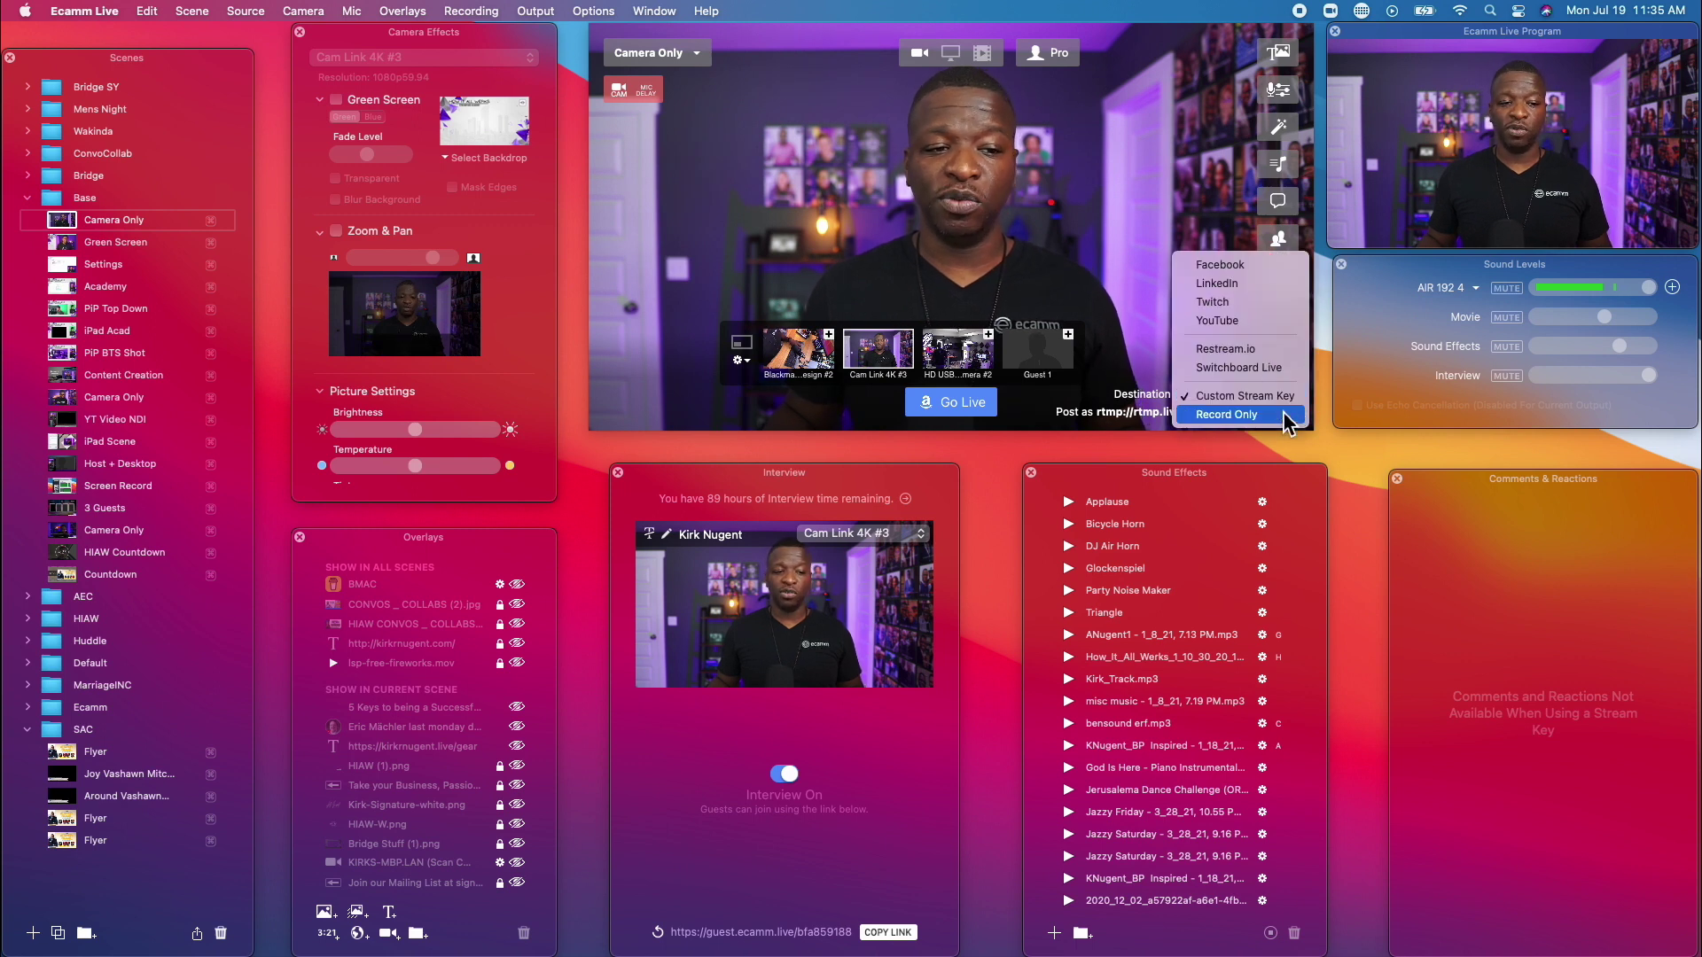
pyautogui.click(1285, 415)
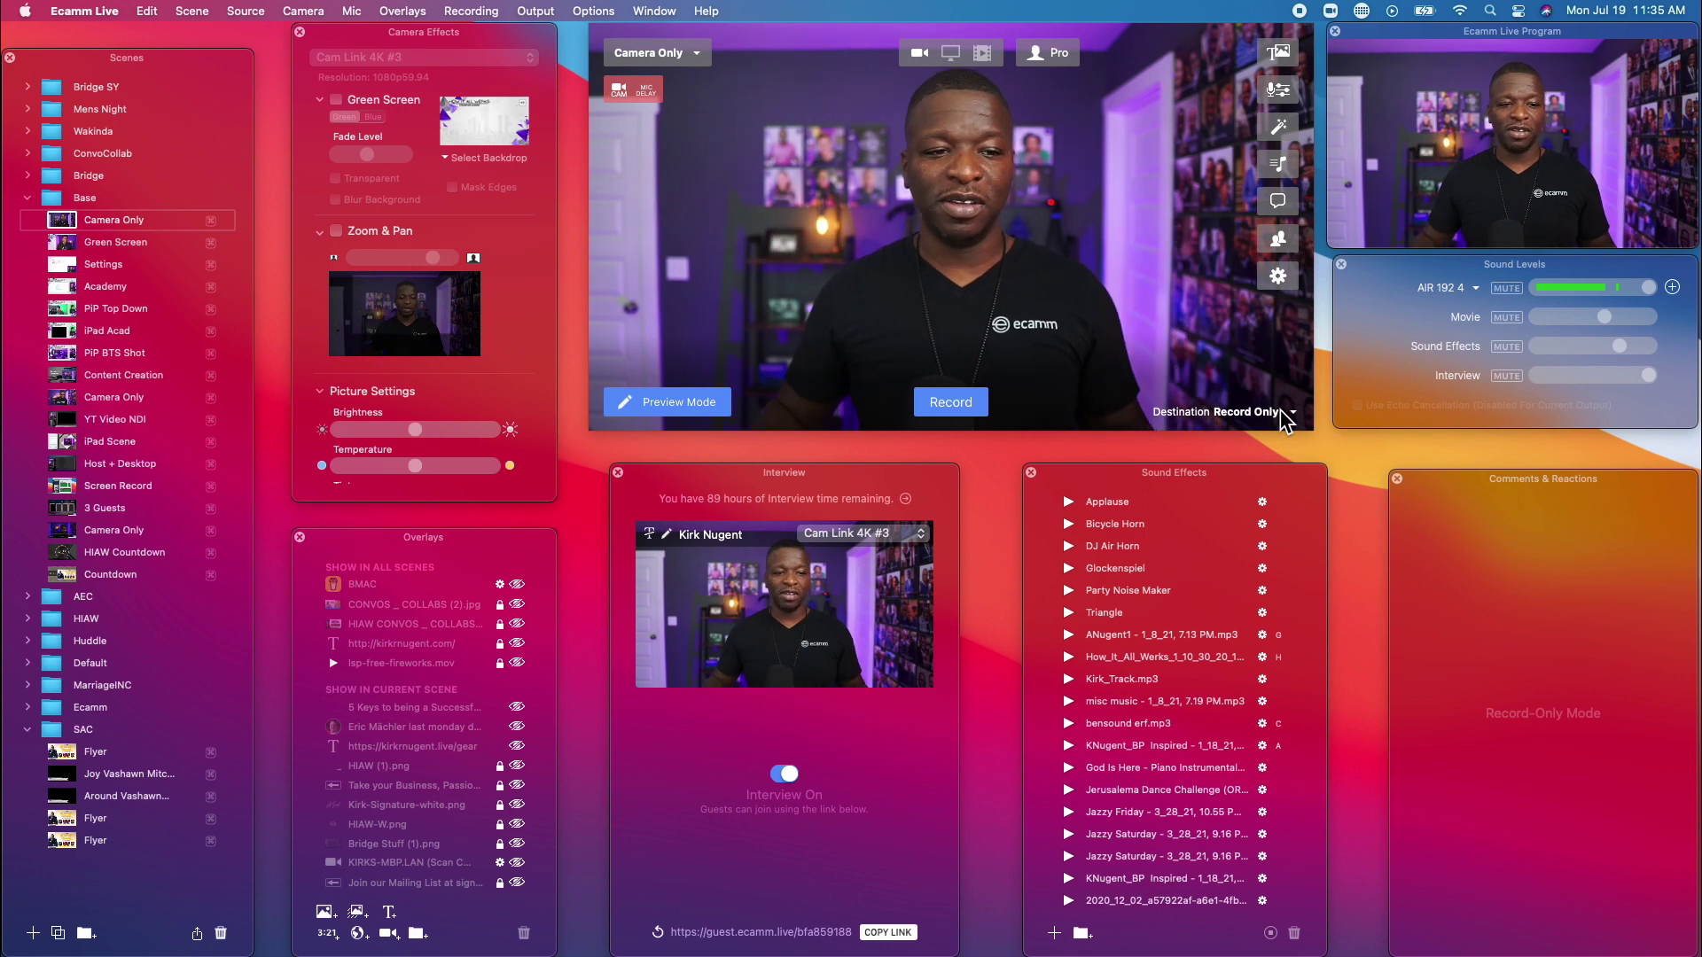
pyautogui.click(1290, 411)
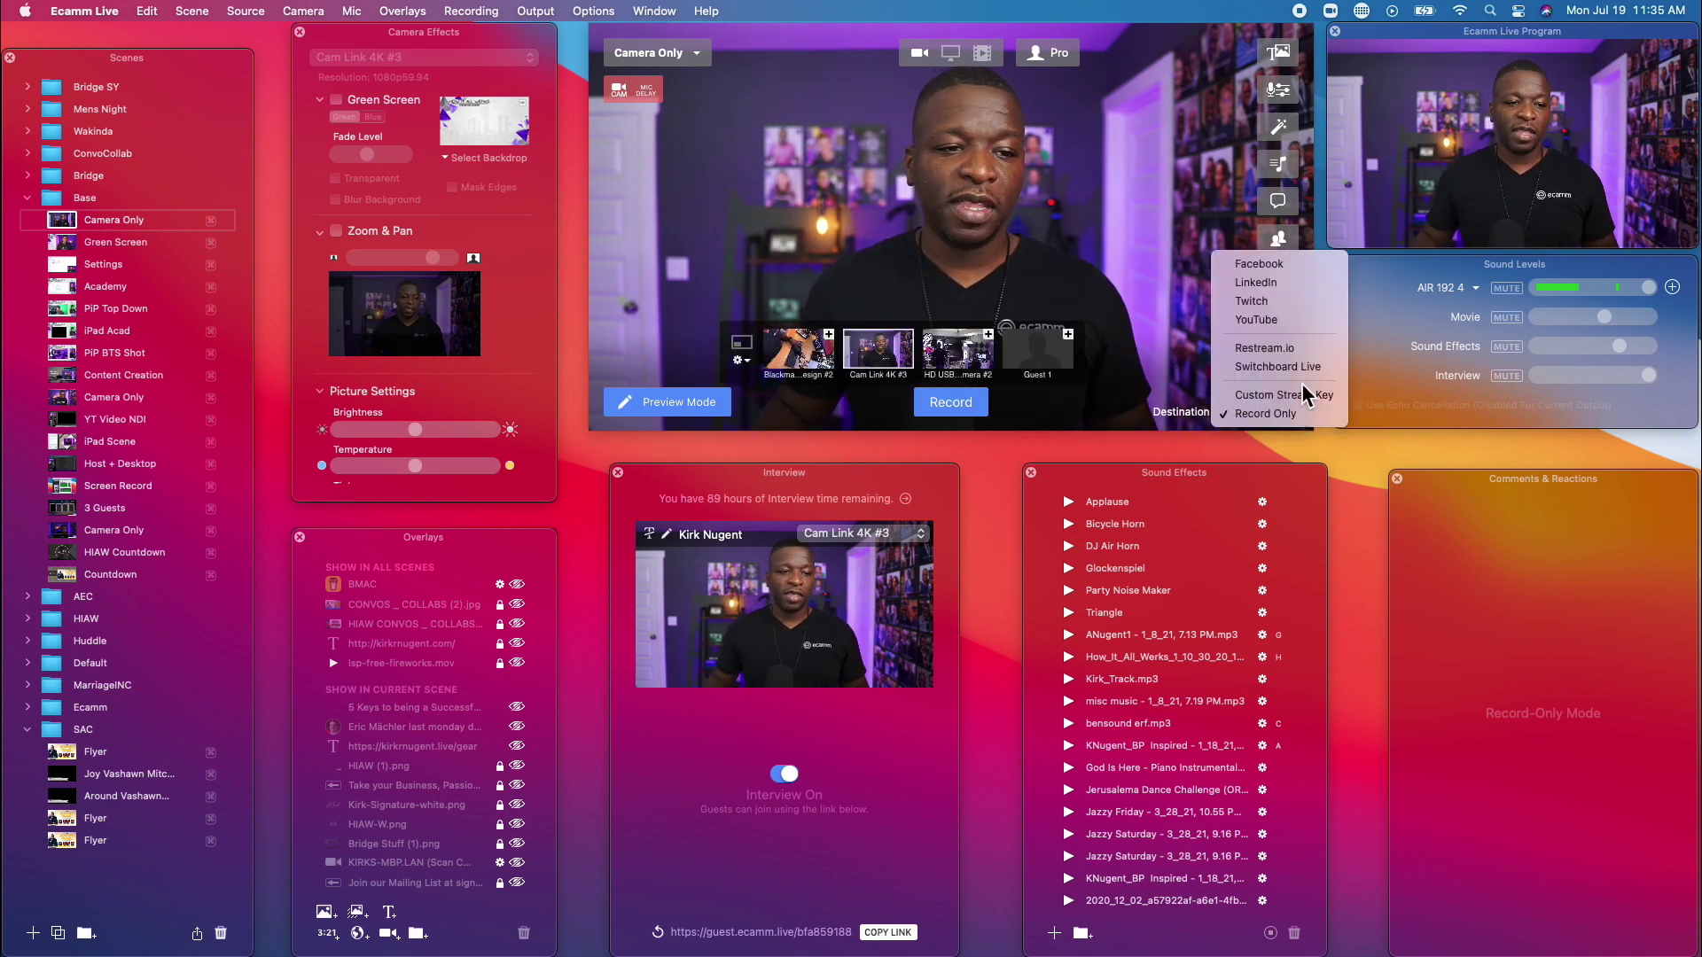
# Select Restream.io, log out of it, then log back in and allow Ecamm Live access.
pyautogui.click(1289, 350)
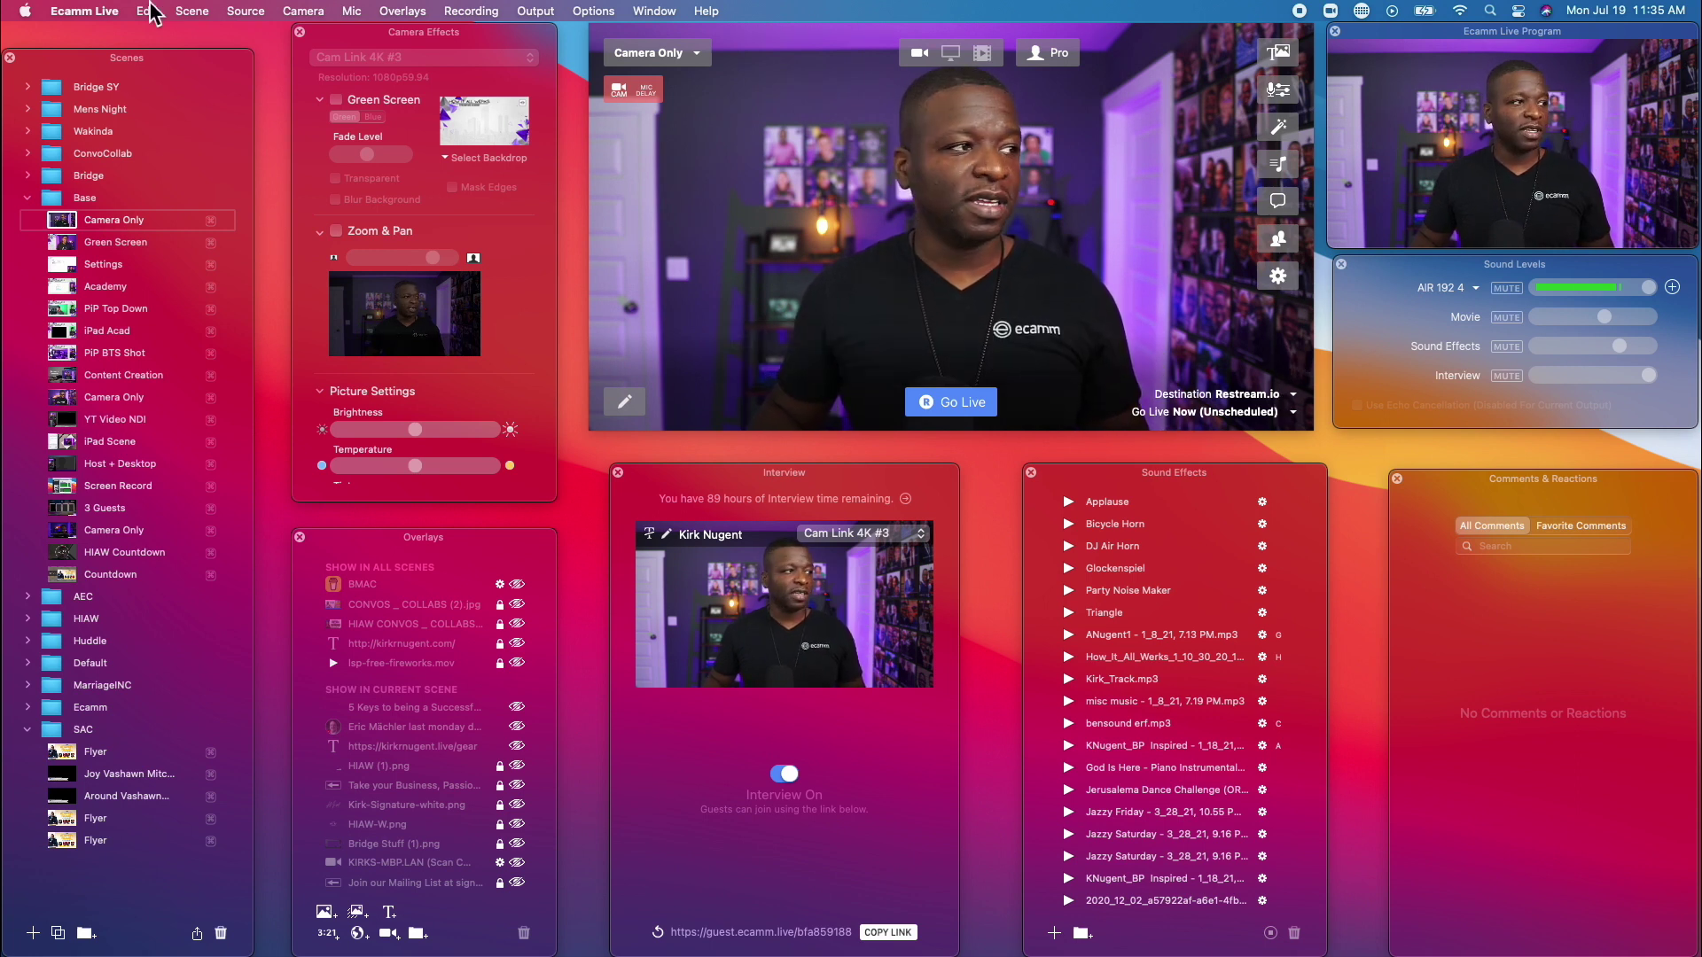
pyautogui.click(84, 11)
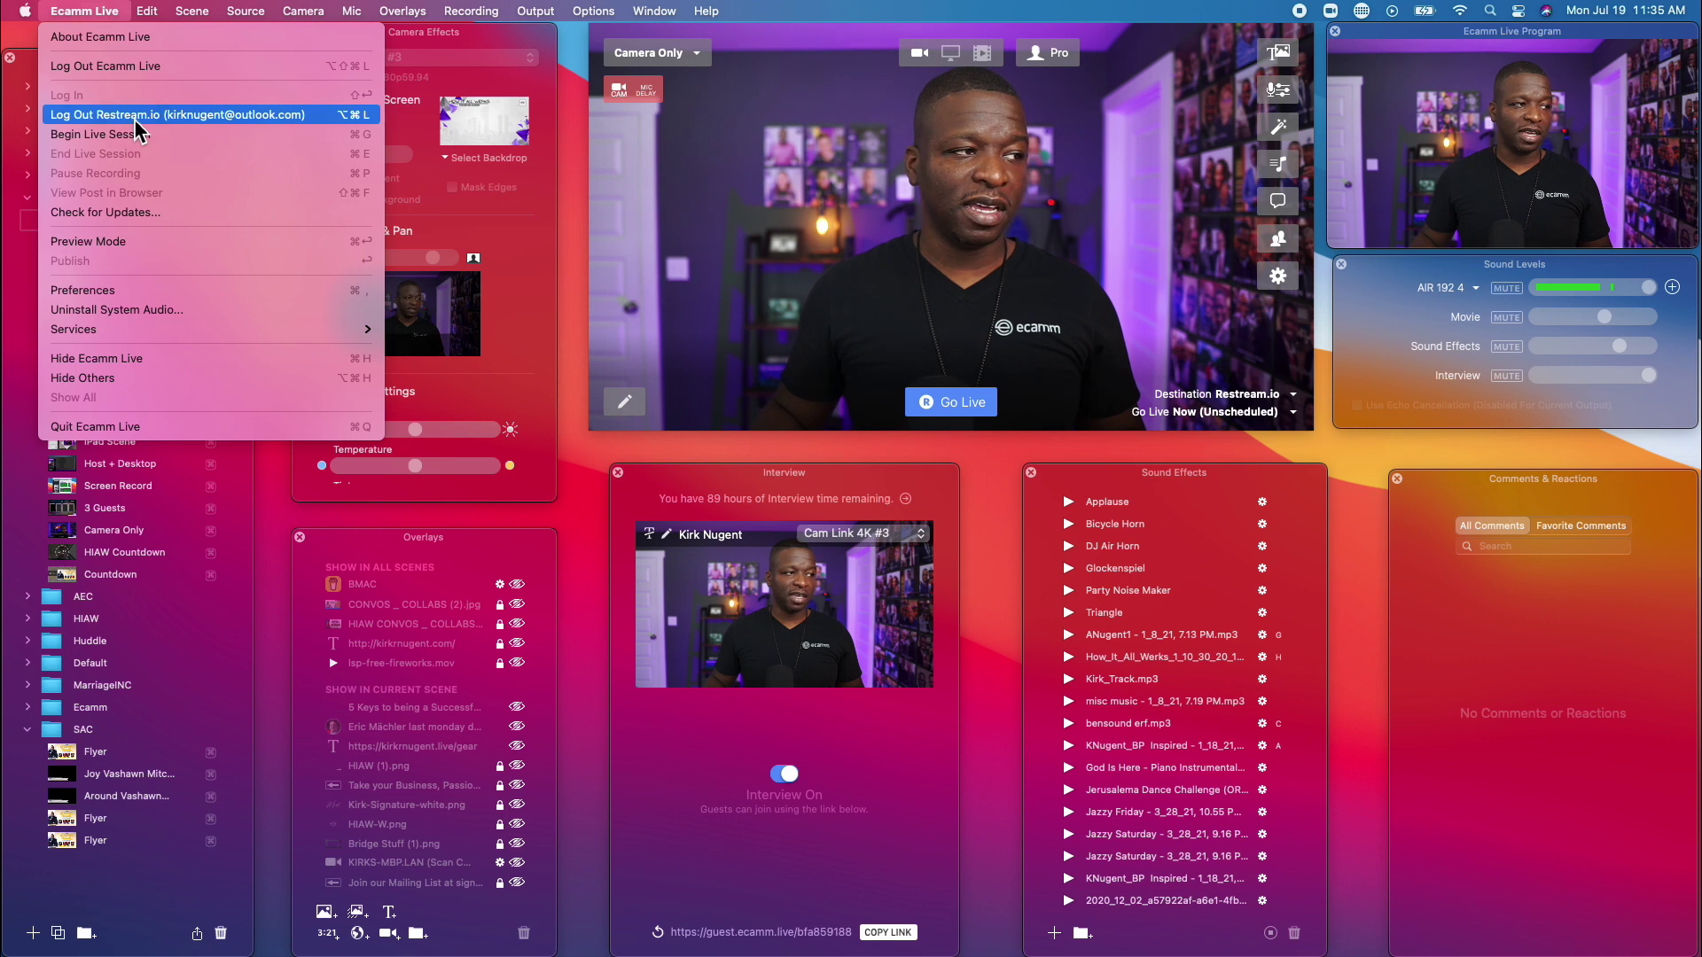
pyautogui.click(135, 119)
pyautogui.click(1004, 298)
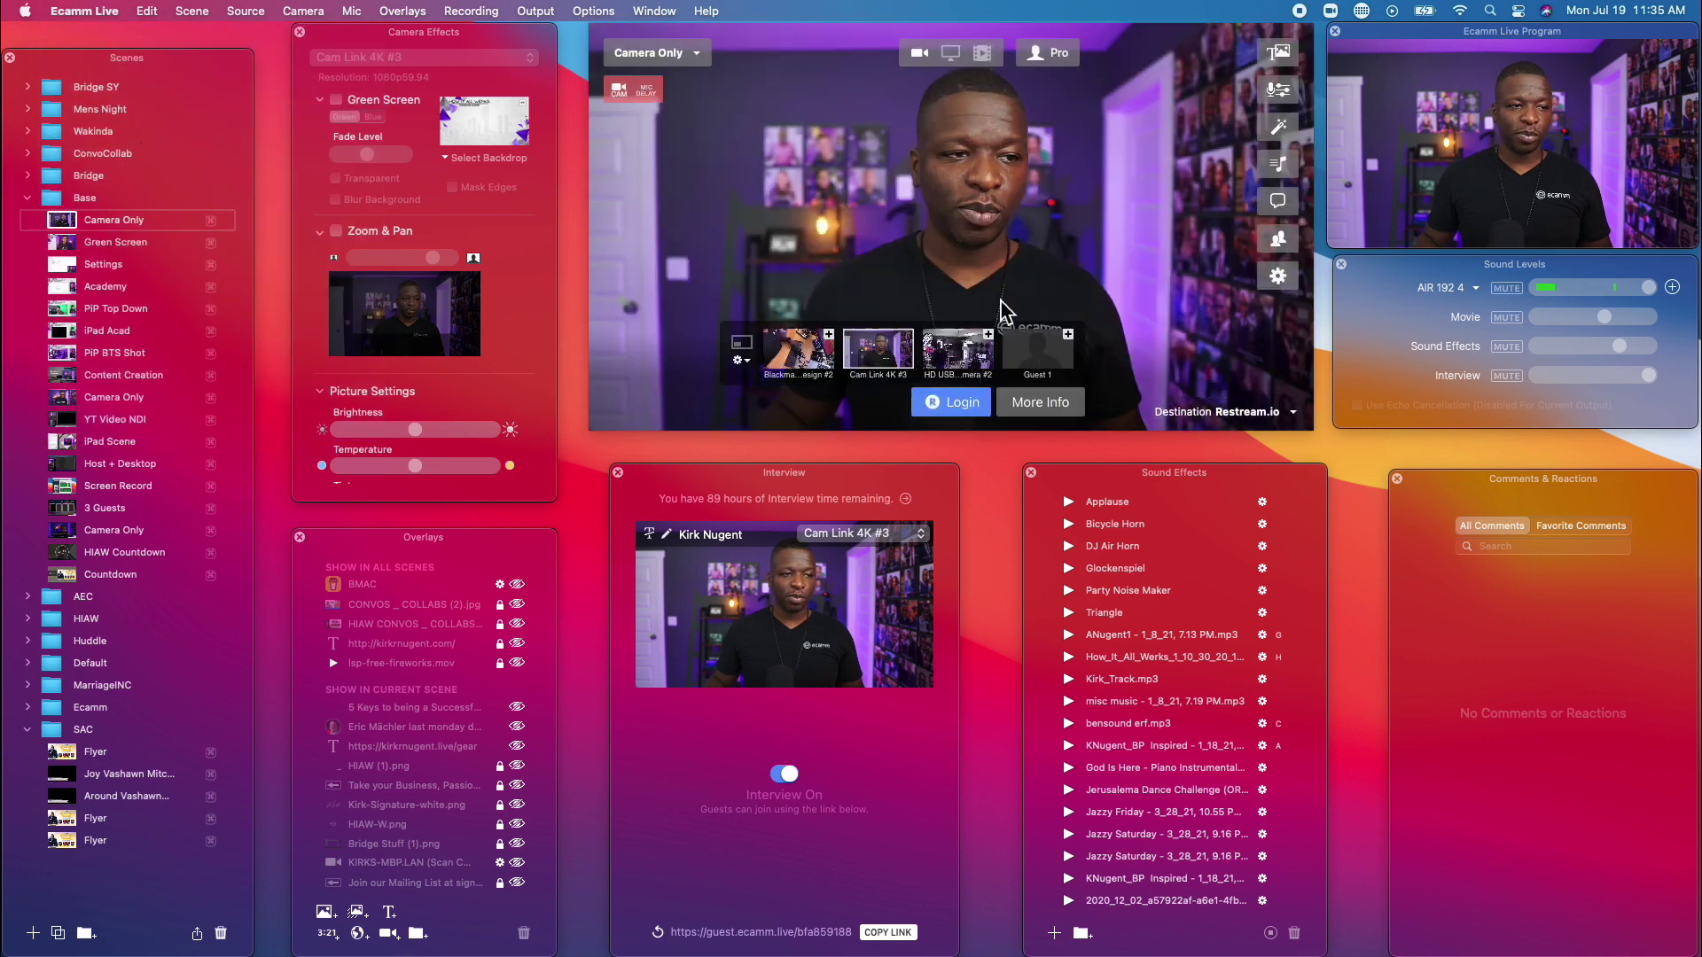
pyautogui.click(948, 403)
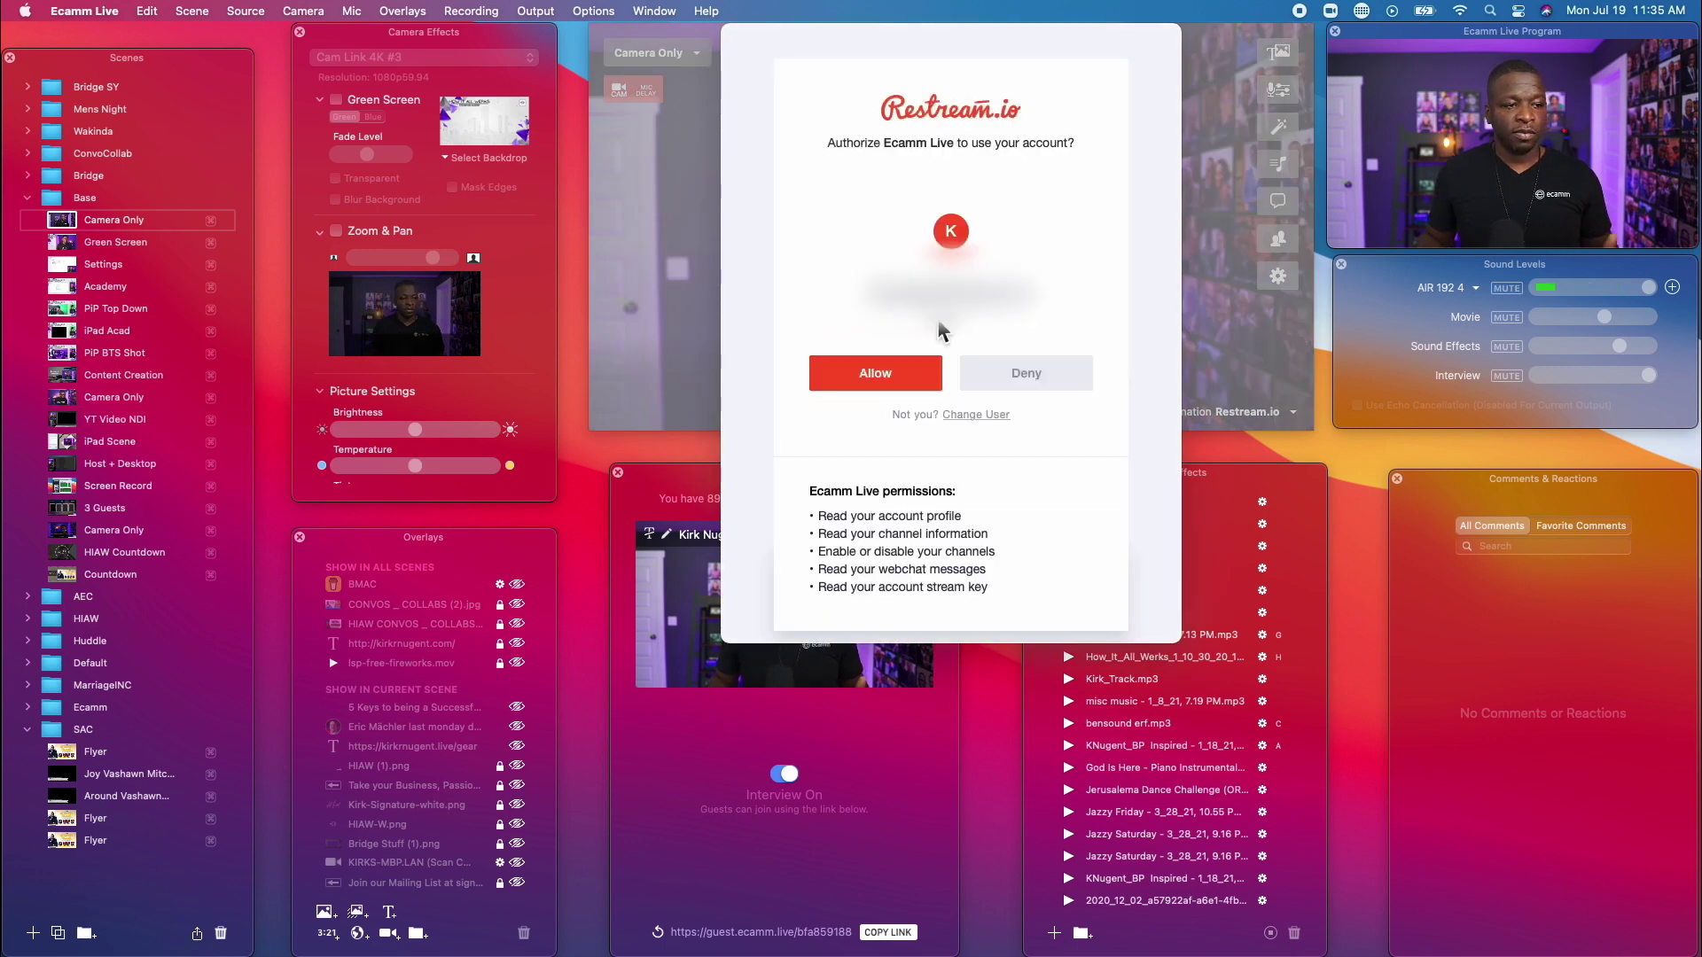
pyautogui.click(913, 380)
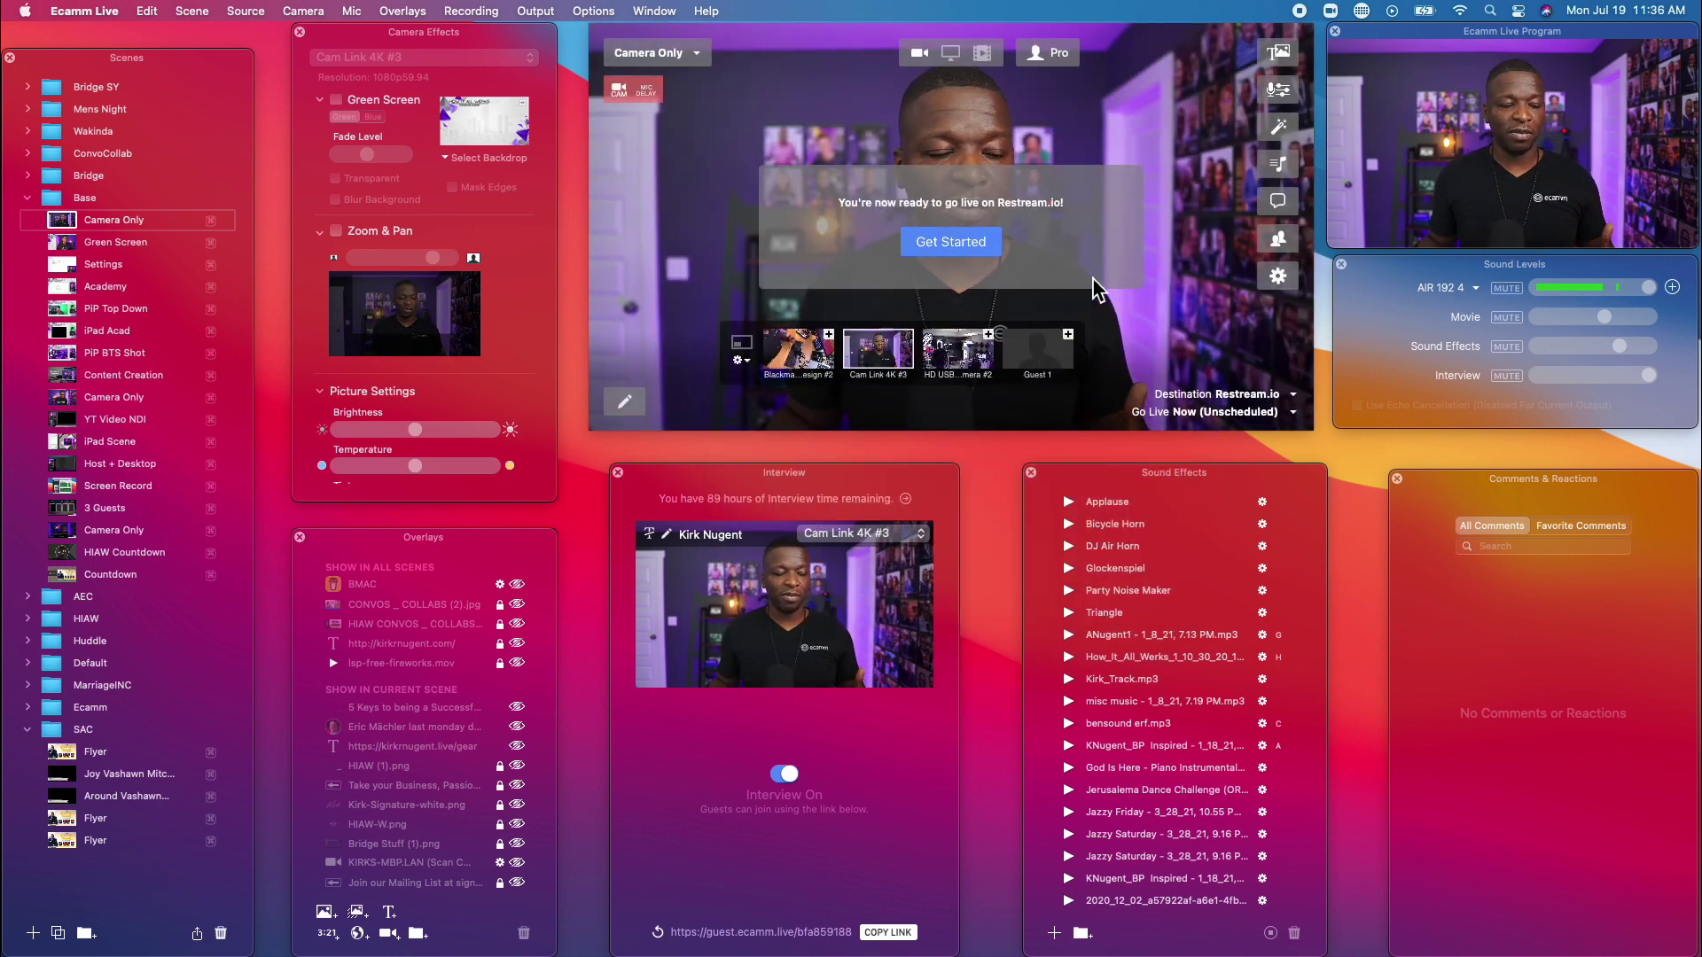
pyautogui.click(1292, 412)
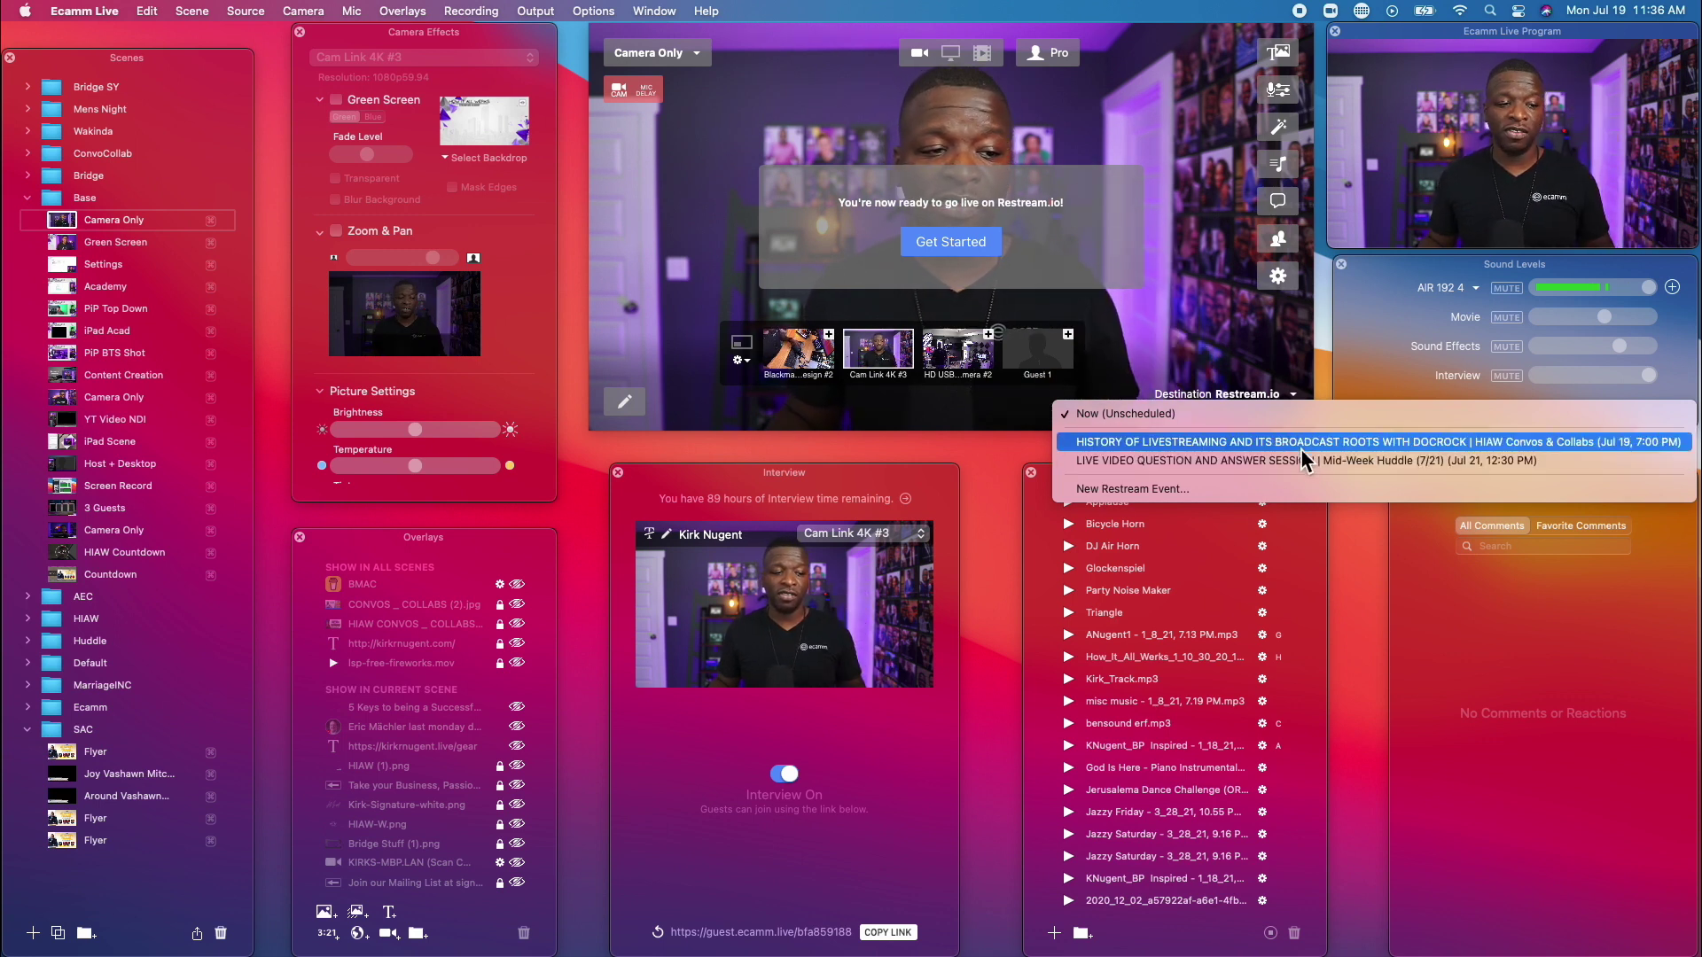
pyautogui.click(1220, 487)
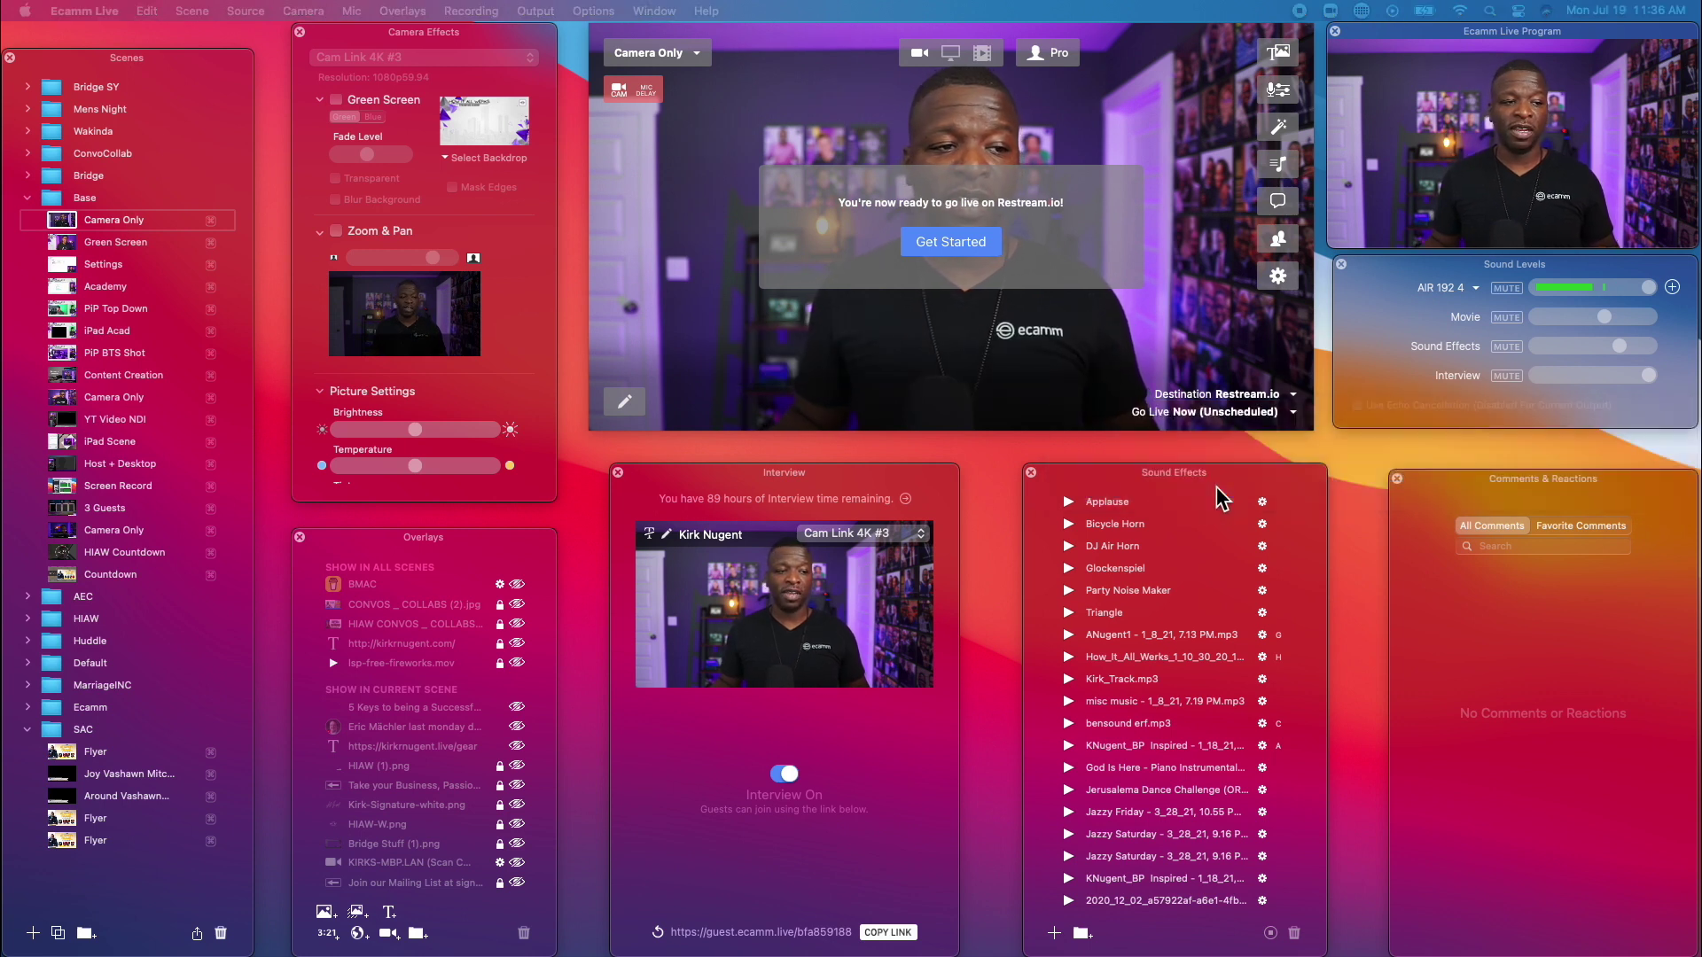